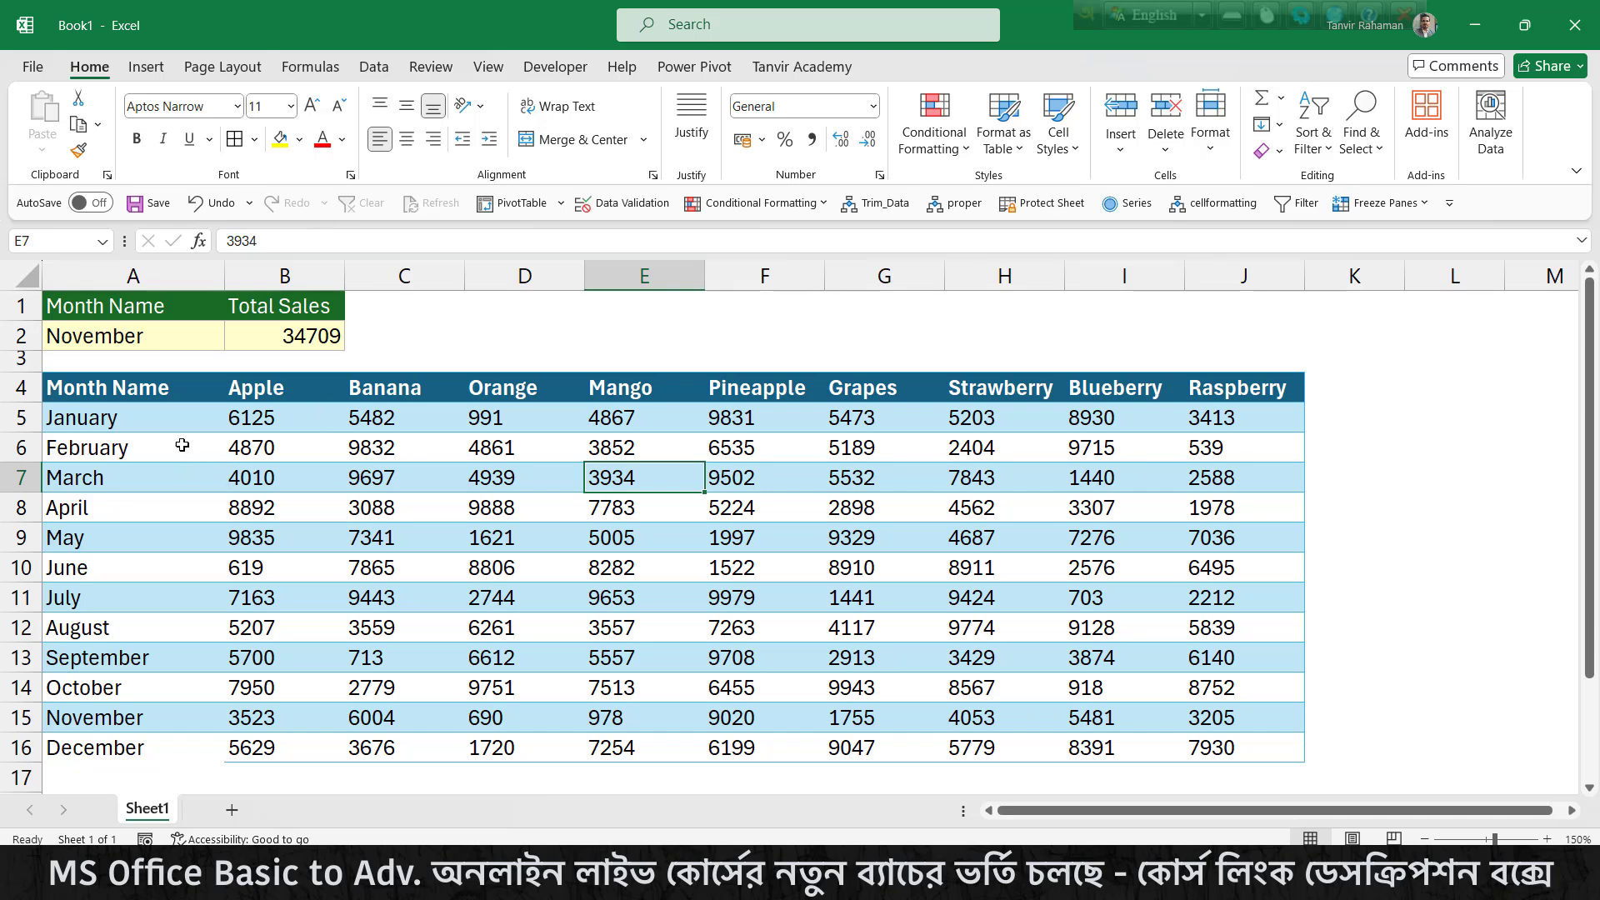
{"action": "left_click_drag", "start_coordinate": [164, 406], "coordinate": [237, 729]}
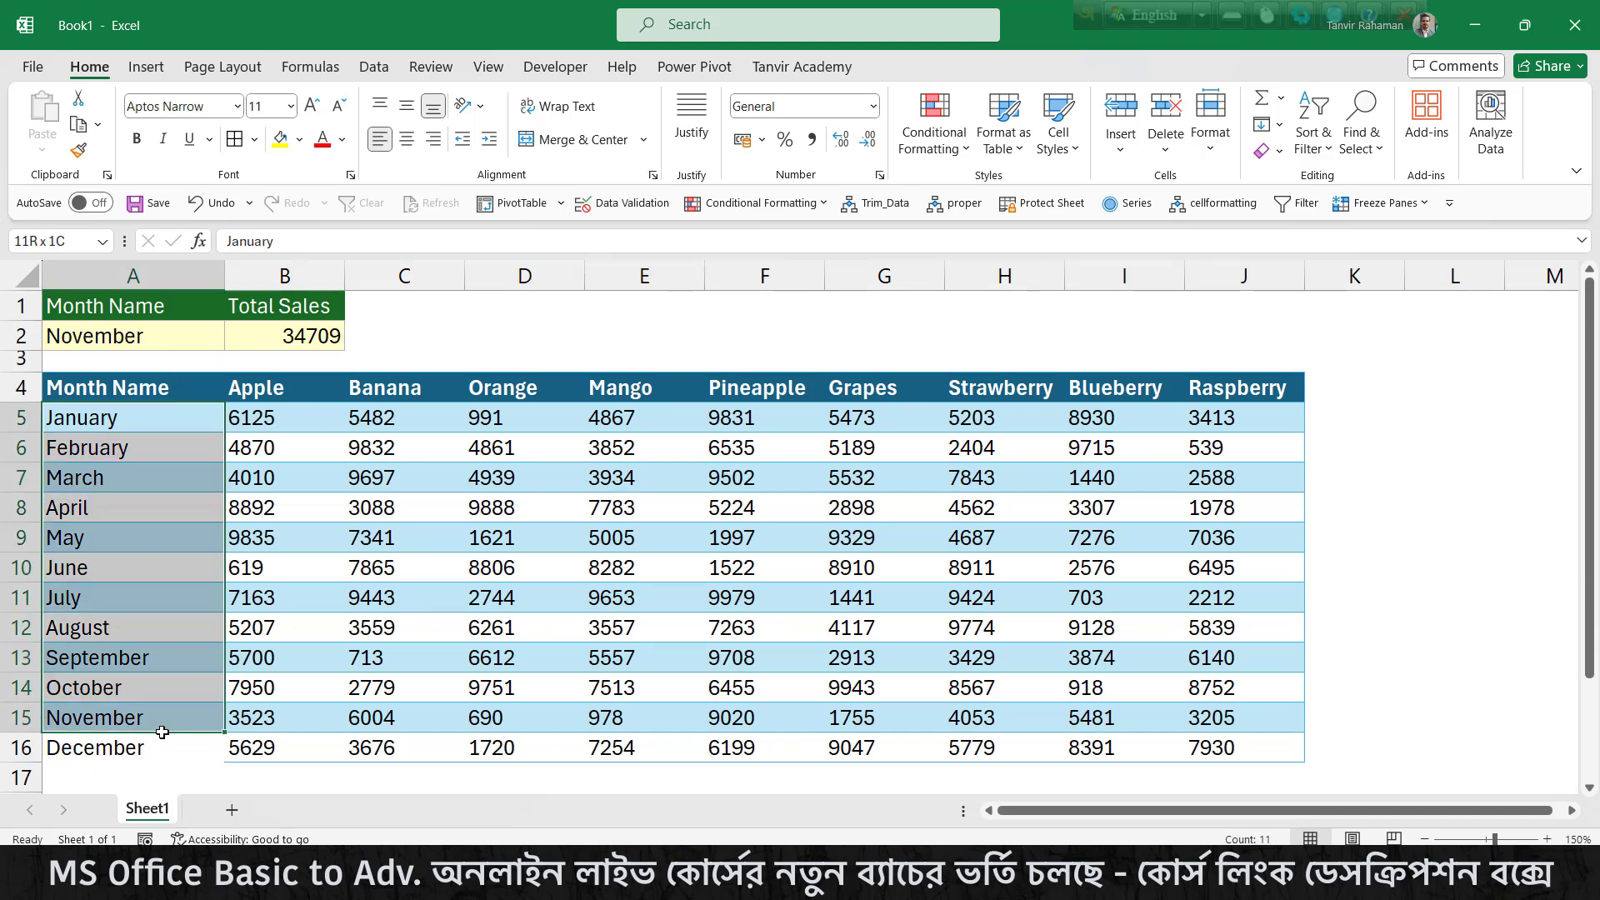
{"action": "left_click_drag", "start_coordinate": [258, 434], "coordinate": [1233, 747]}
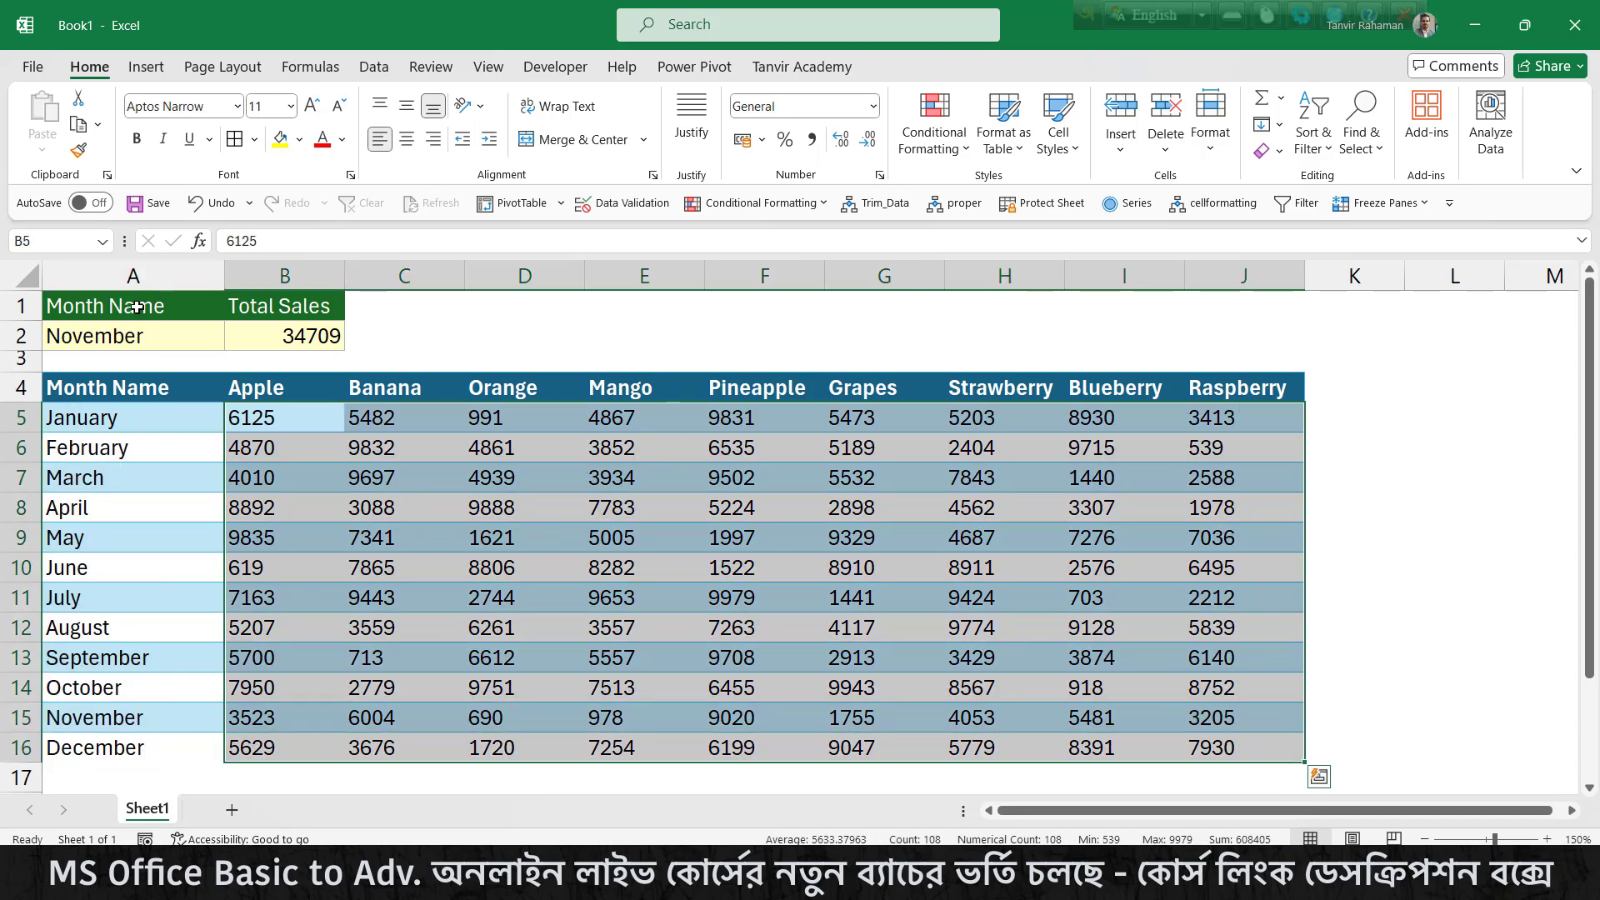
{"action": "left_click_drag", "start_coordinate": [134, 307], "coordinate": [269, 346]}
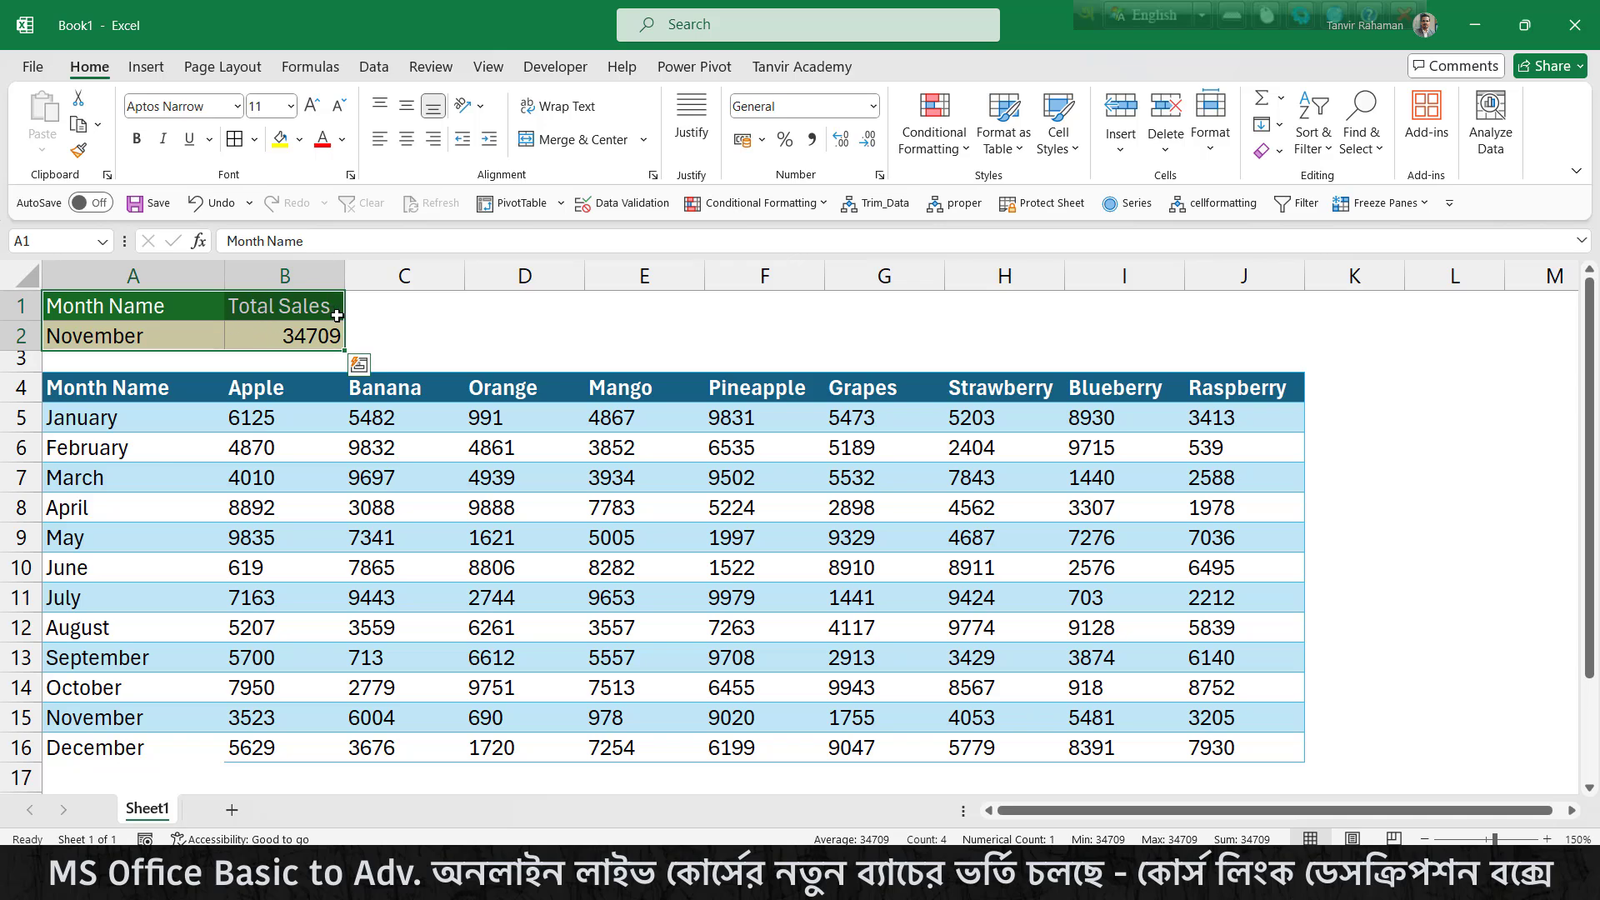
{"action": "left_click_drag", "start_coordinate": [355, 328], "coordinate": [446, 360]}
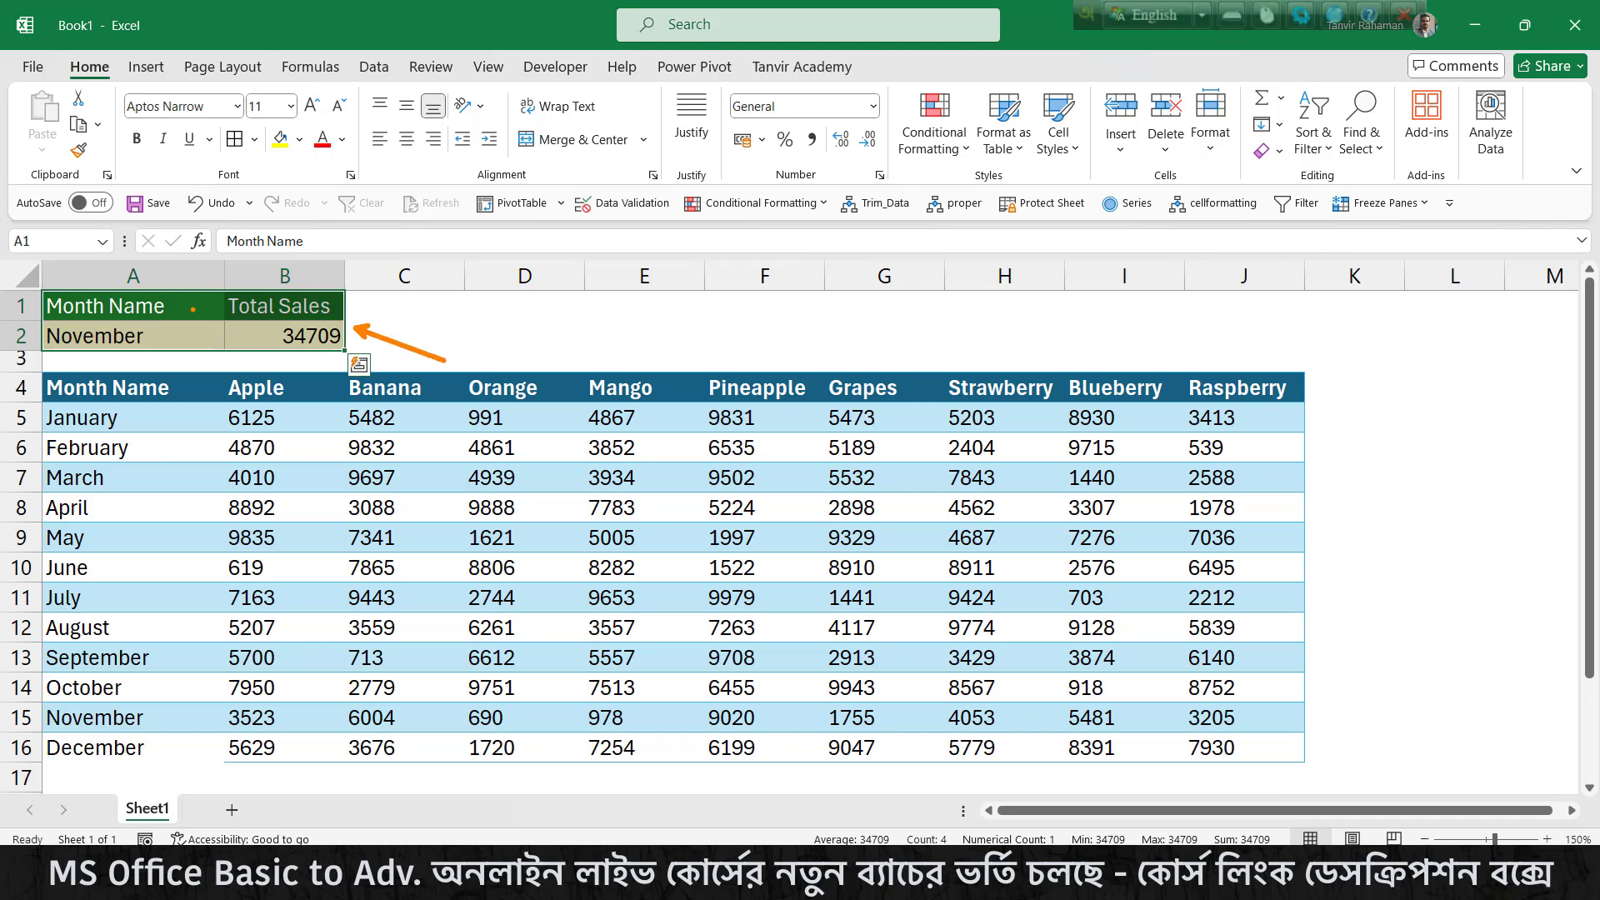
{"action": "left_click_drag", "start_coordinate": [162, 341], "coordinate": [162, 441]}
{"action": "left_click_drag", "start_coordinate": [300, 352], "coordinate": [340, 462]}
Try out the month list in cell A2 by choosing January, February and July in turn
{"action": "left_click", "coordinate": [199, 336]}
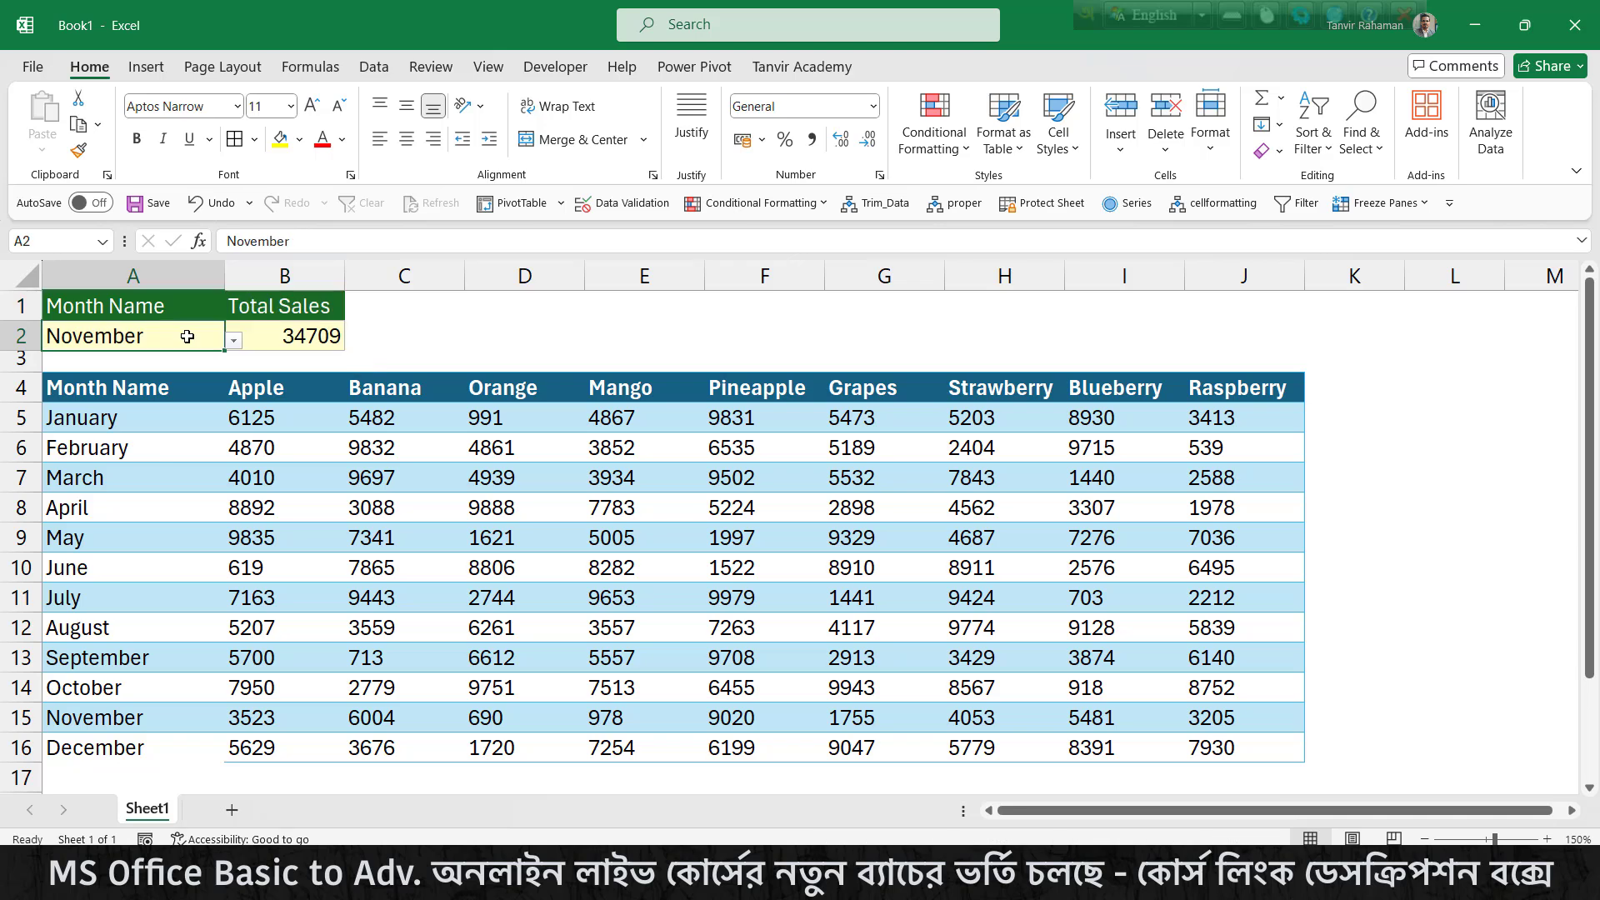
{"action": "left_click", "coordinate": [235, 344]}
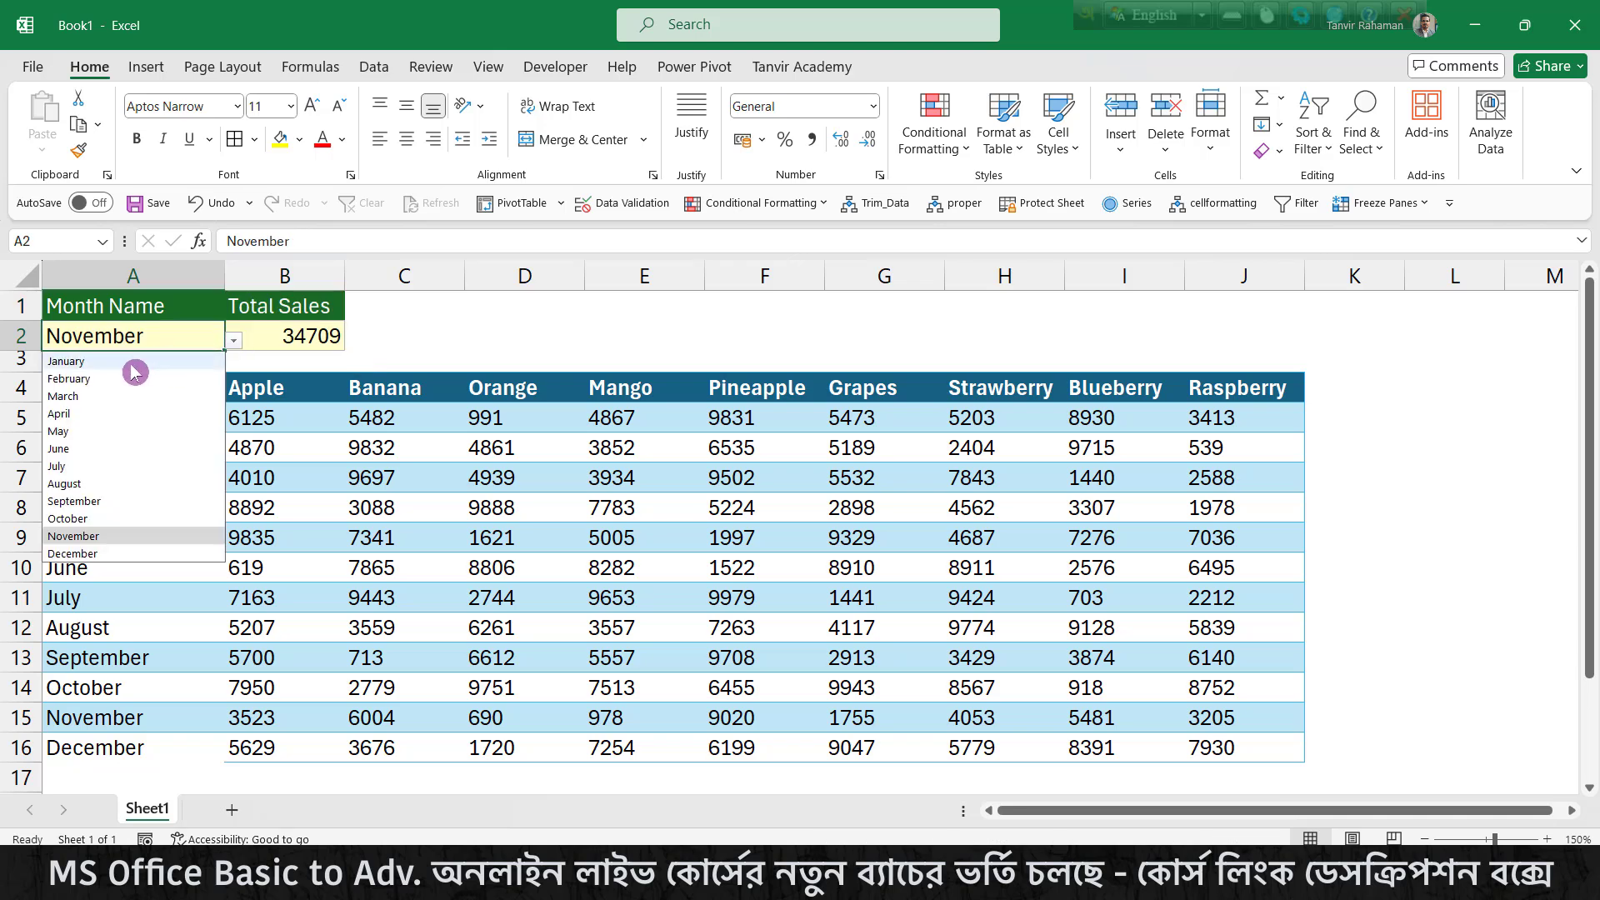
{"action": "left_click", "coordinate": [132, 367]}
{"action": "left_click", "coordinate": [234, 342]}
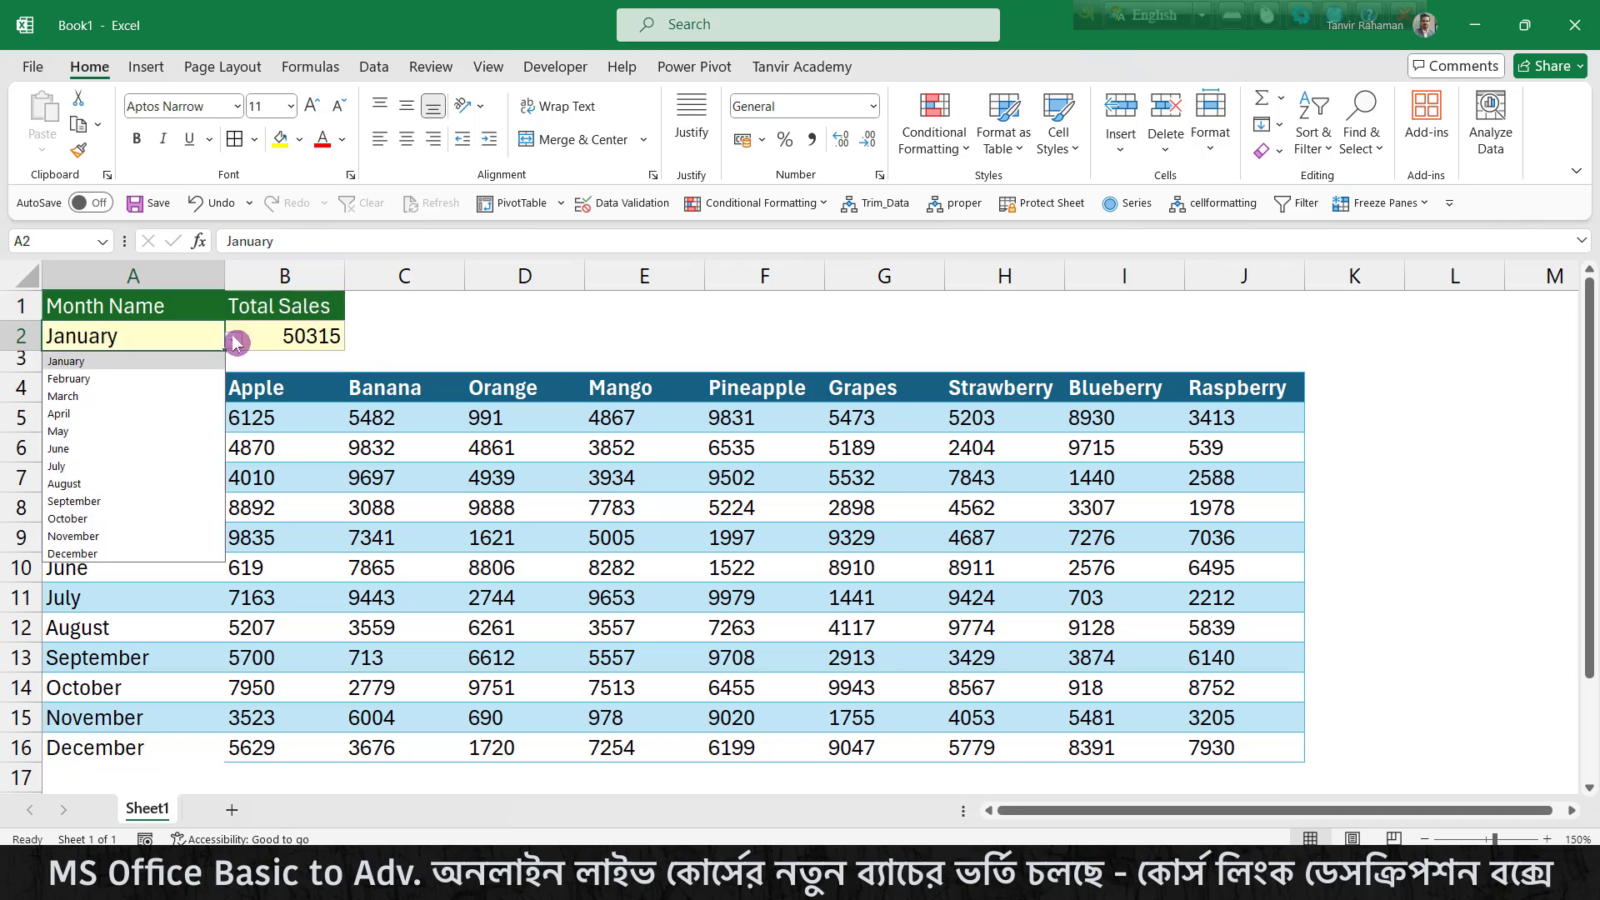
{"action": "left_click", "coordinate": [134, 379]}
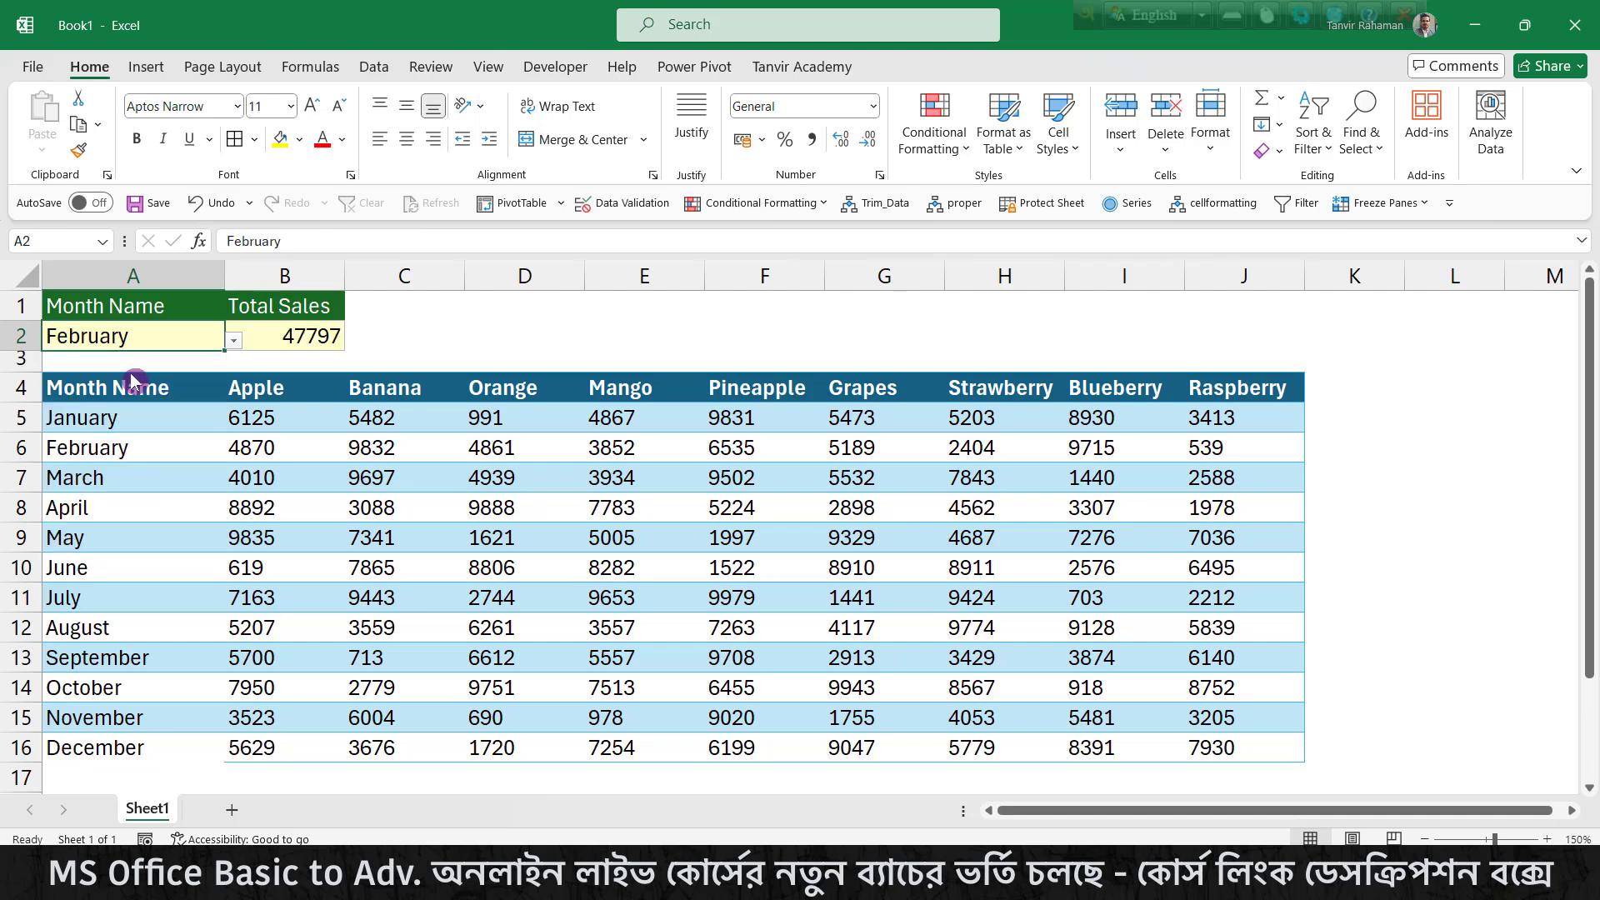
{"action": "left_click", "coordinate": [231, 343]}
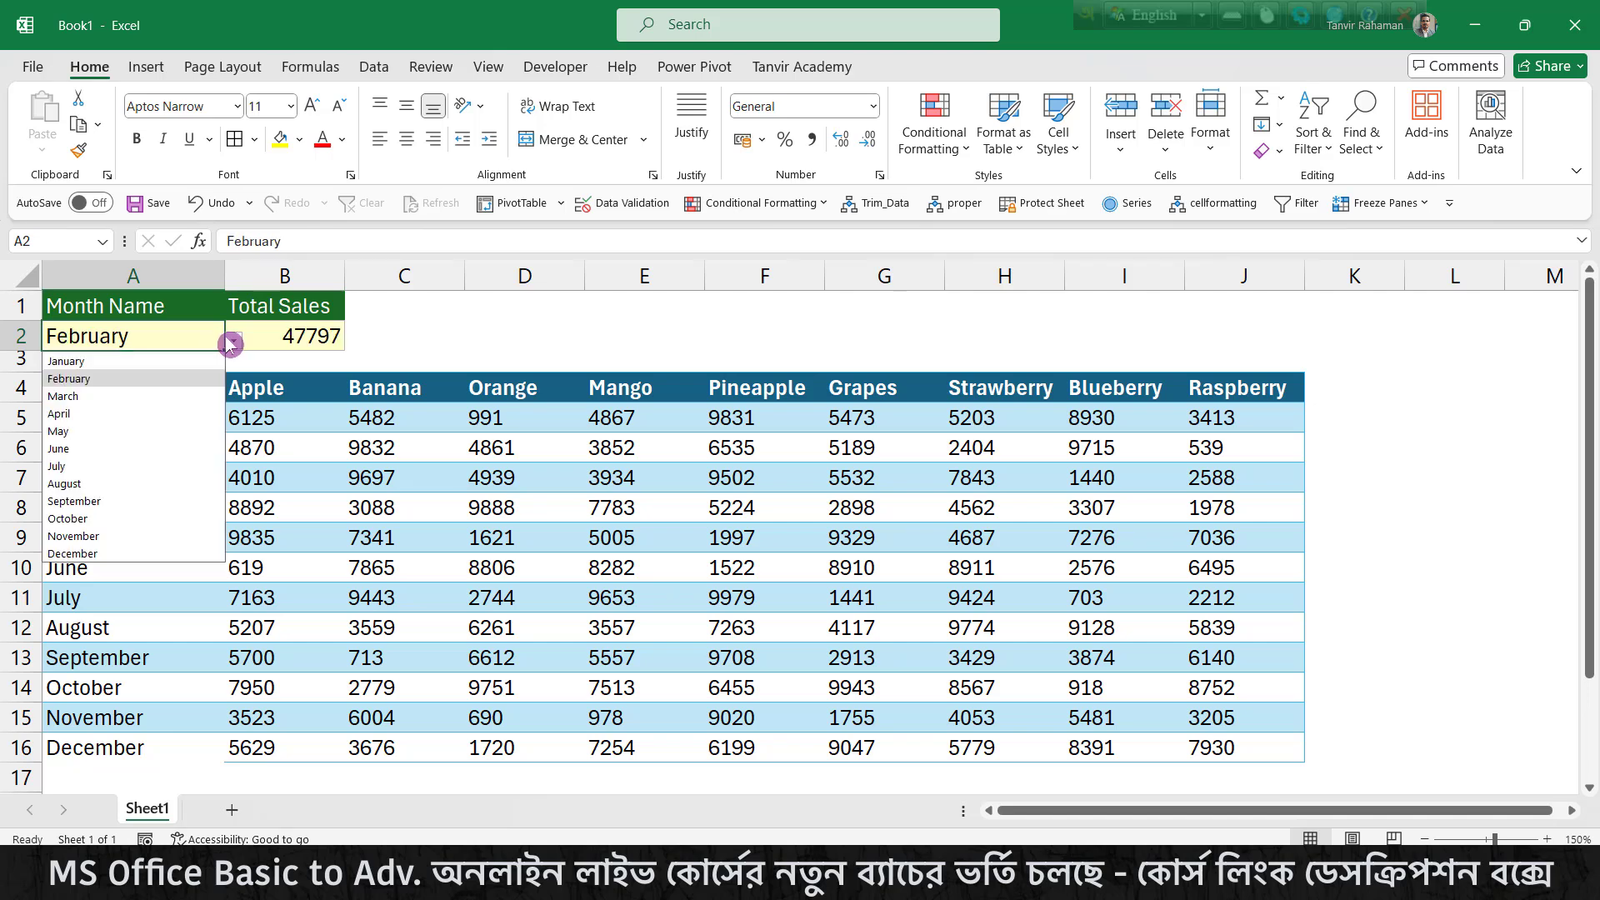
{"action": "left_click", "coordinate": [100, 466]}
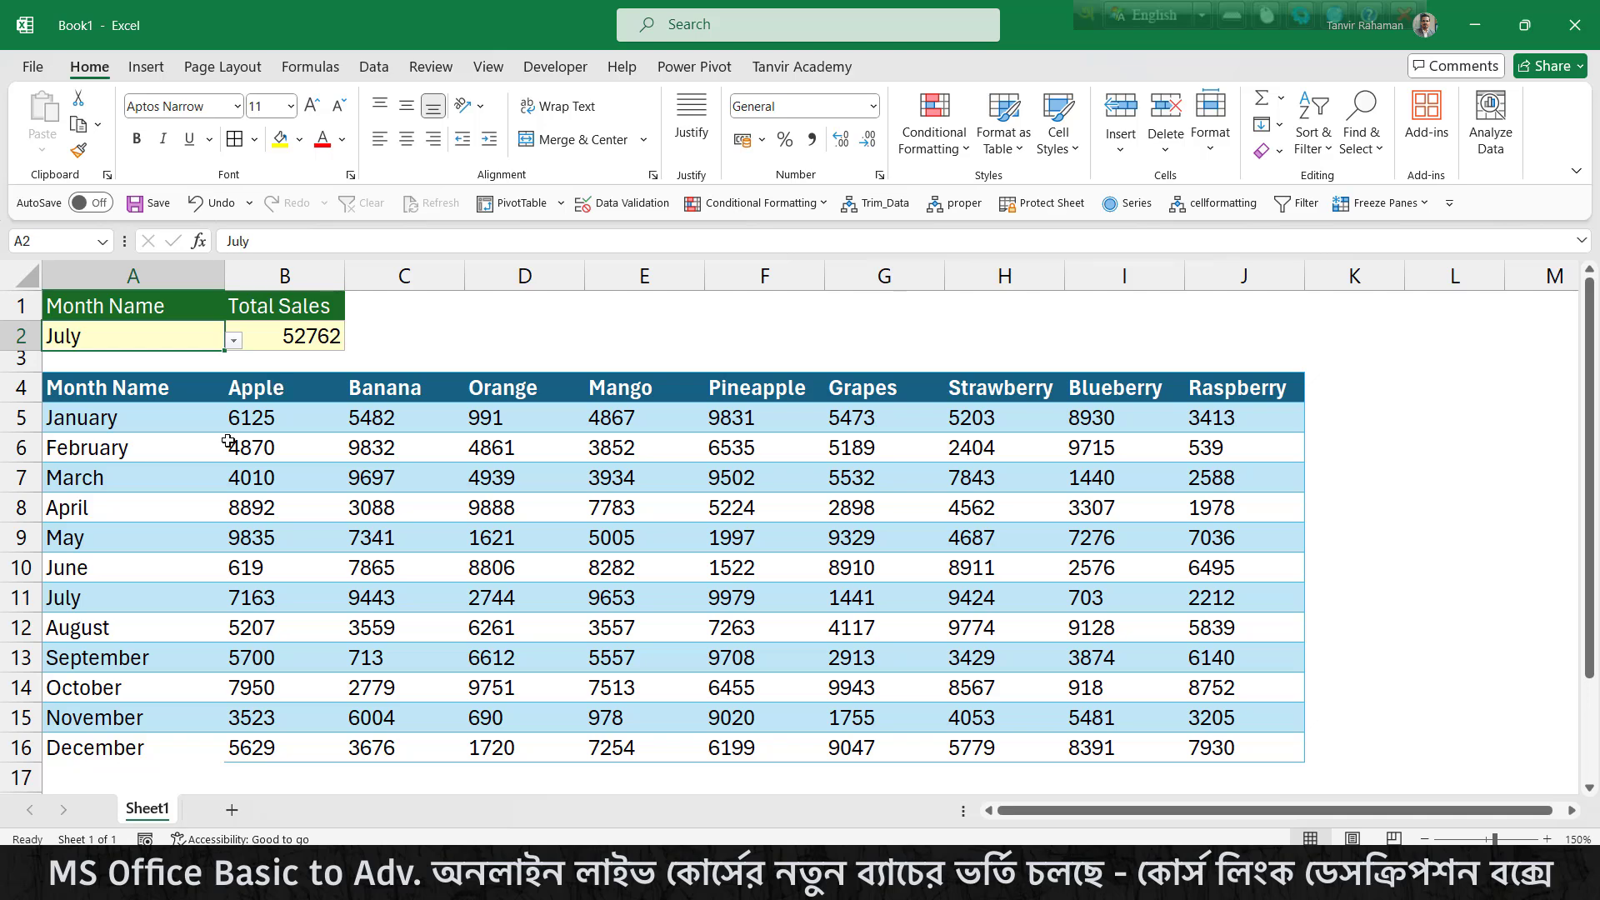
{"action": "left_click_drag", "start_coordinate": [257, 419], "coordinate": [1236, 413]}
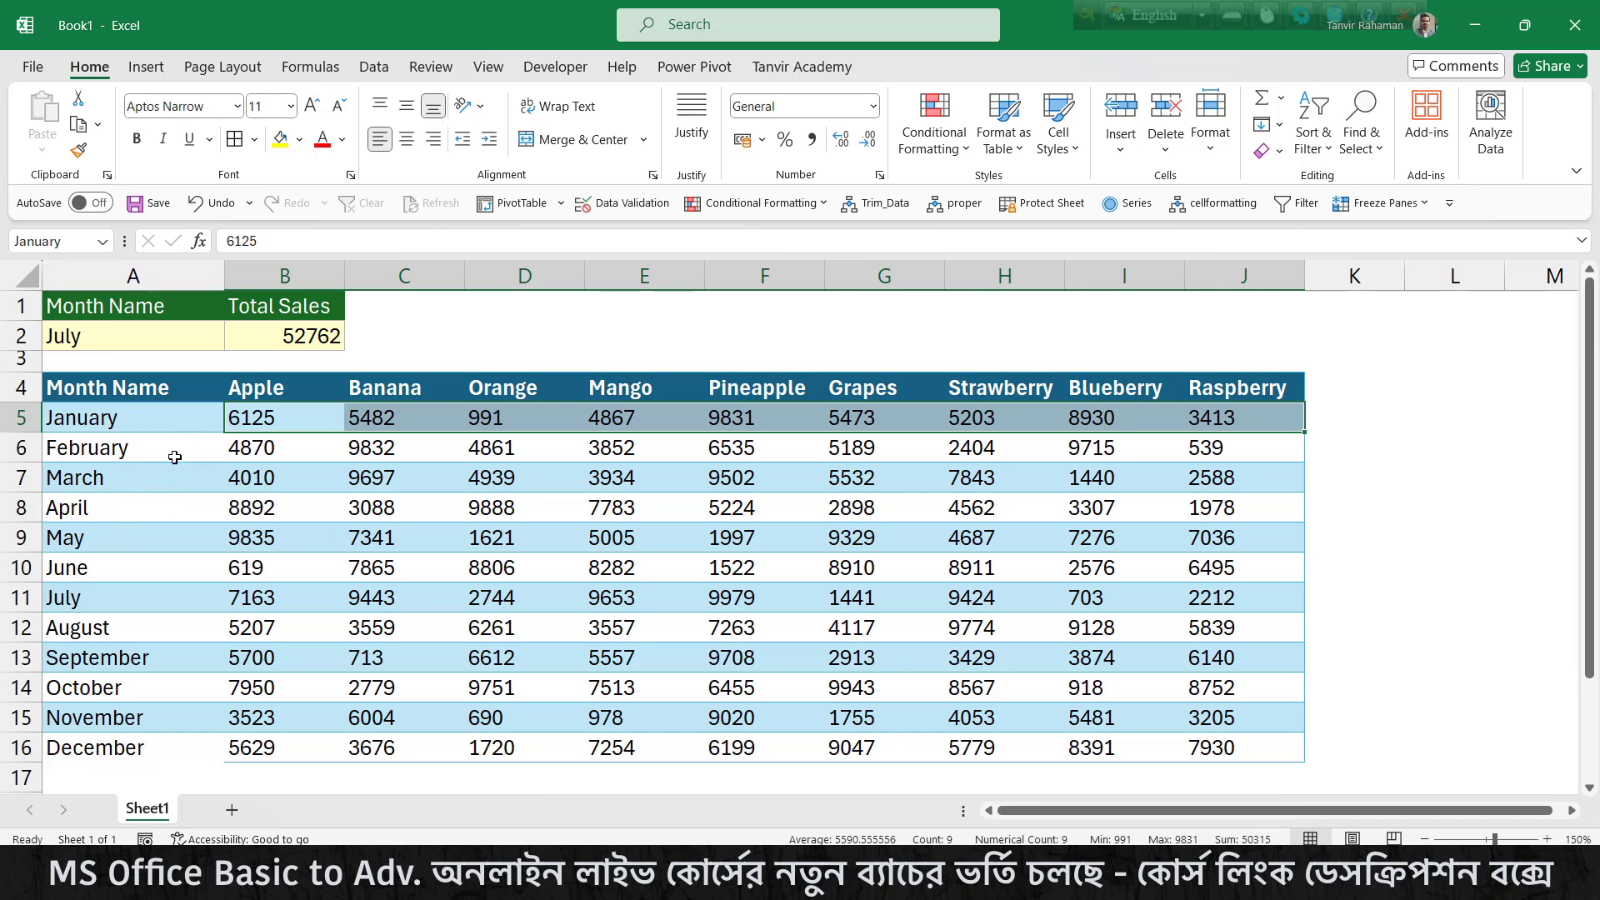
{"action": "left_click", "coordinate": [195, 347]}
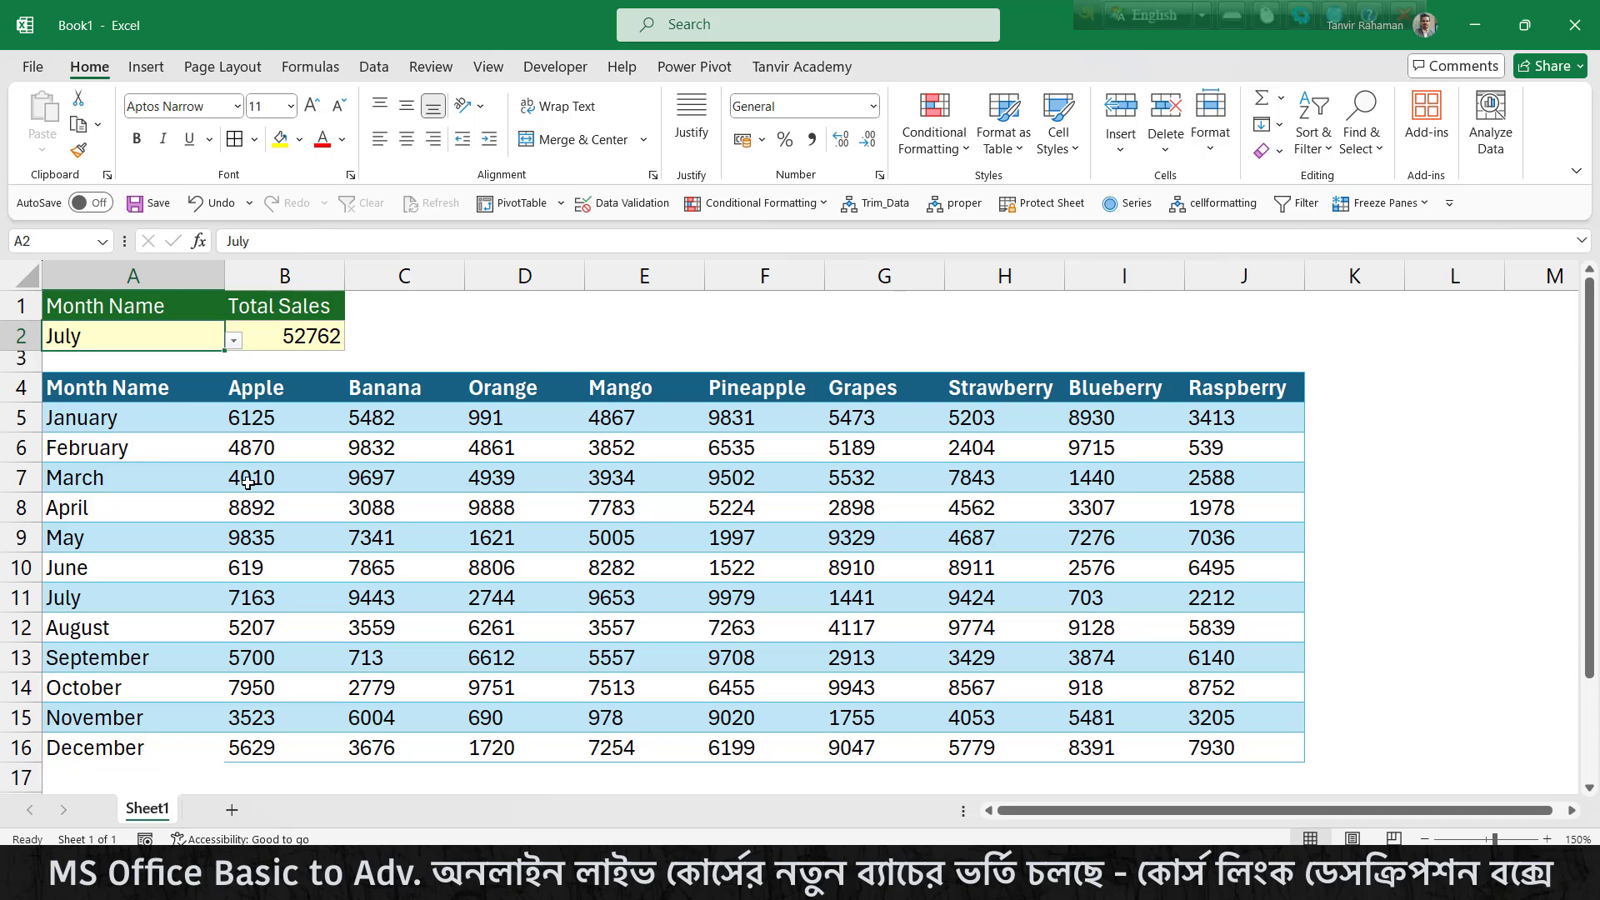
{"action": "left_click_drag", "start_coordinate": [111, 426], "coordinate": [90, 741]}
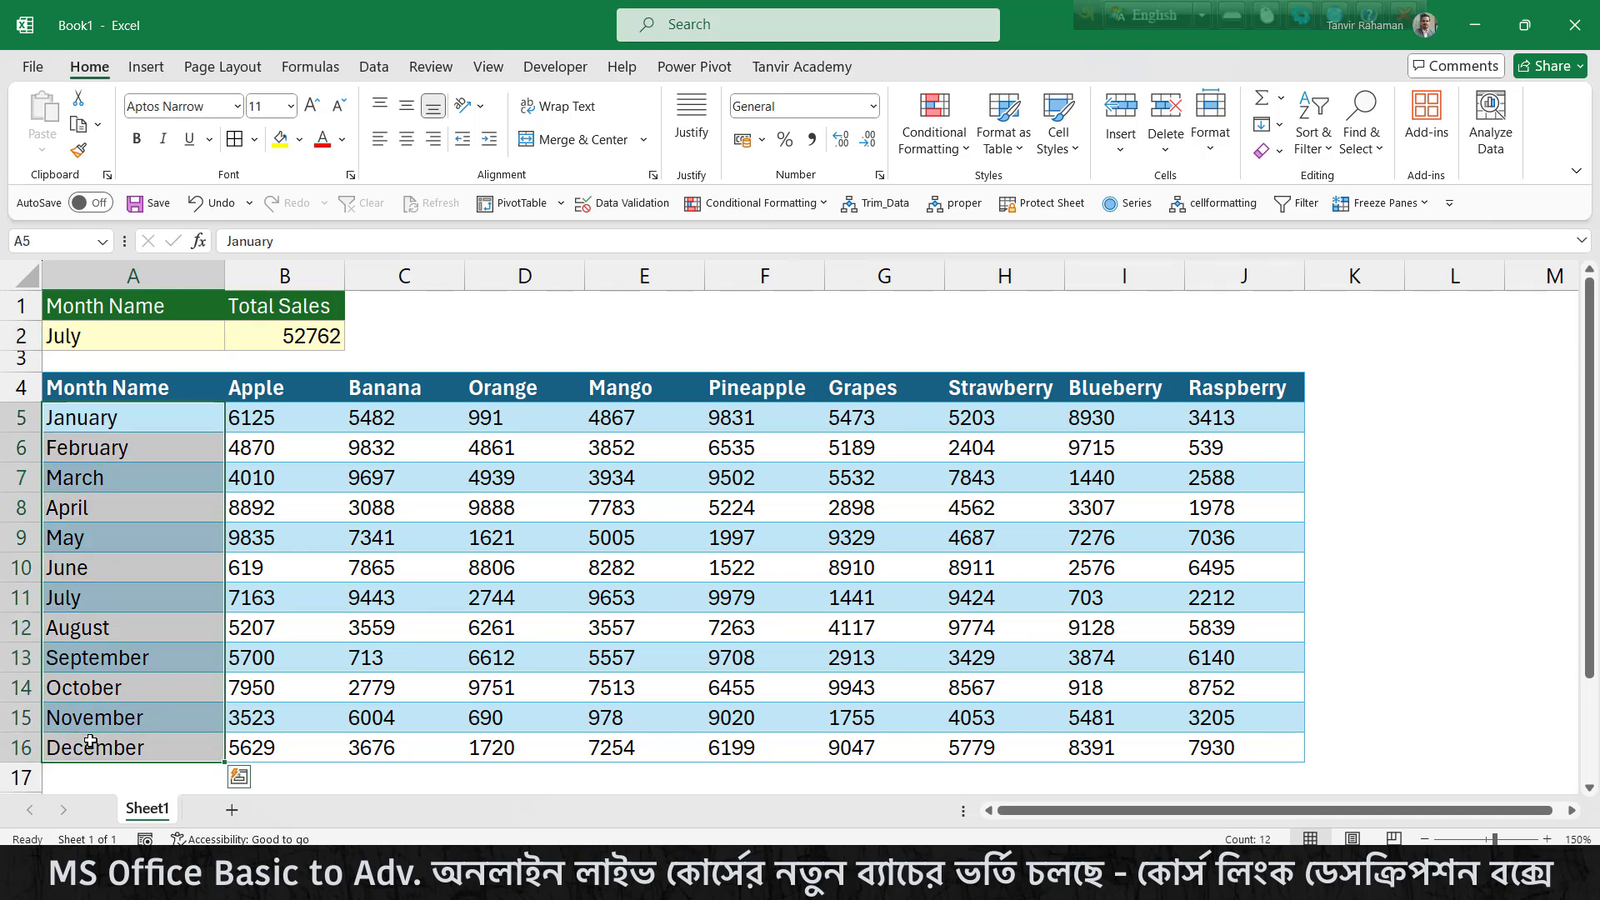
{"action": "left_click_drag", "start_coordinate": [262, 426], "coordinate": [1195, 756]}
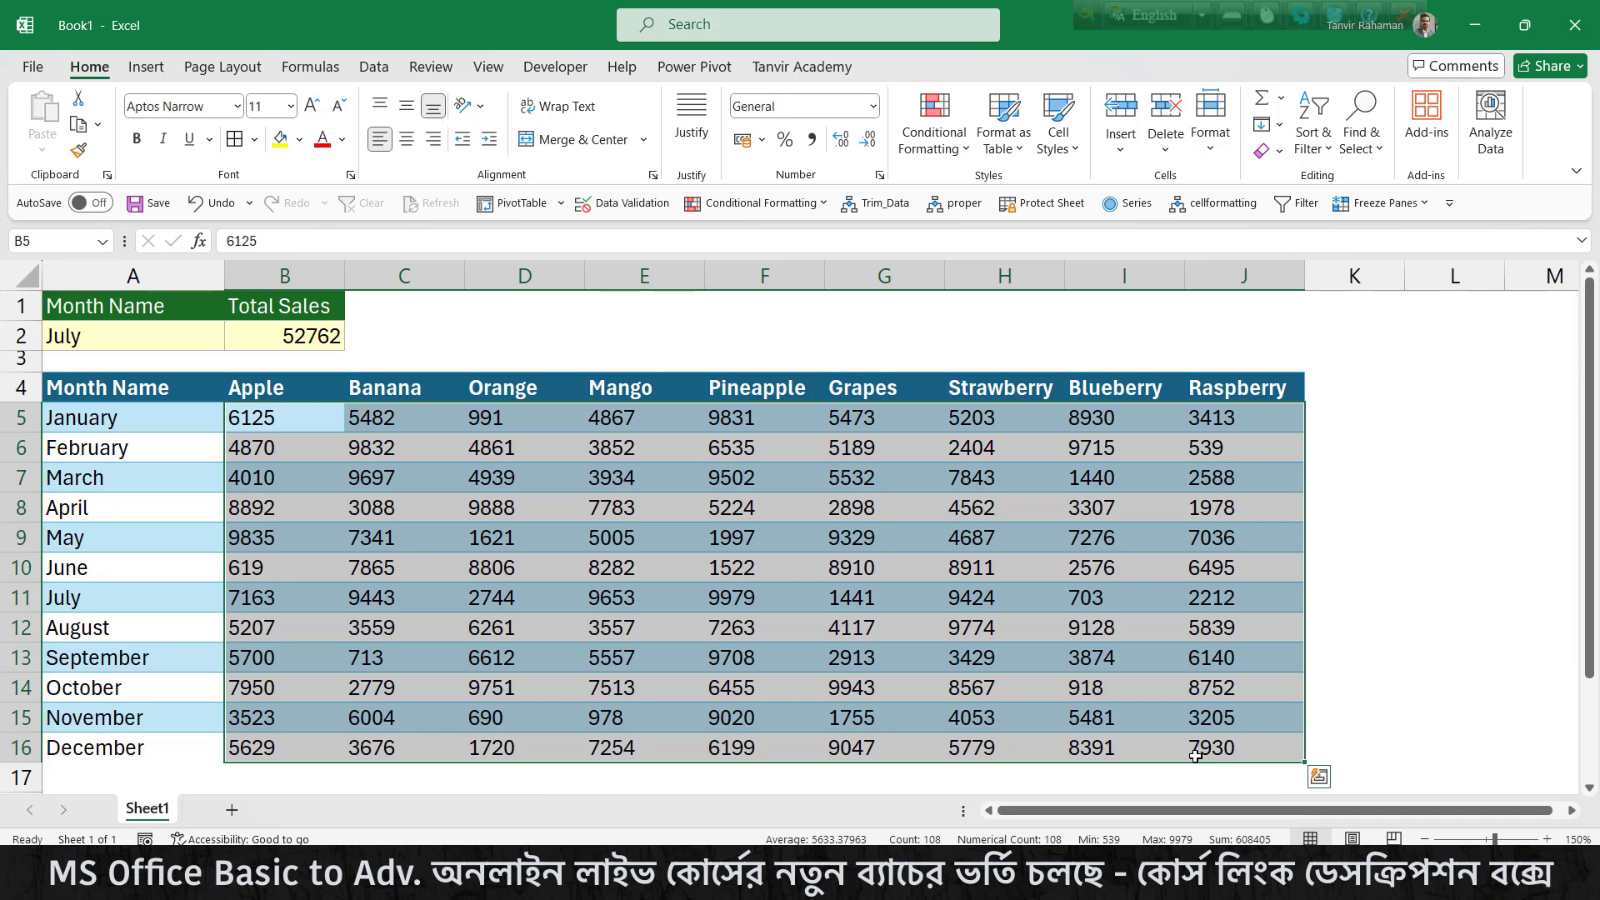
{"action": "left_click", "coordinate": [404, 335]}
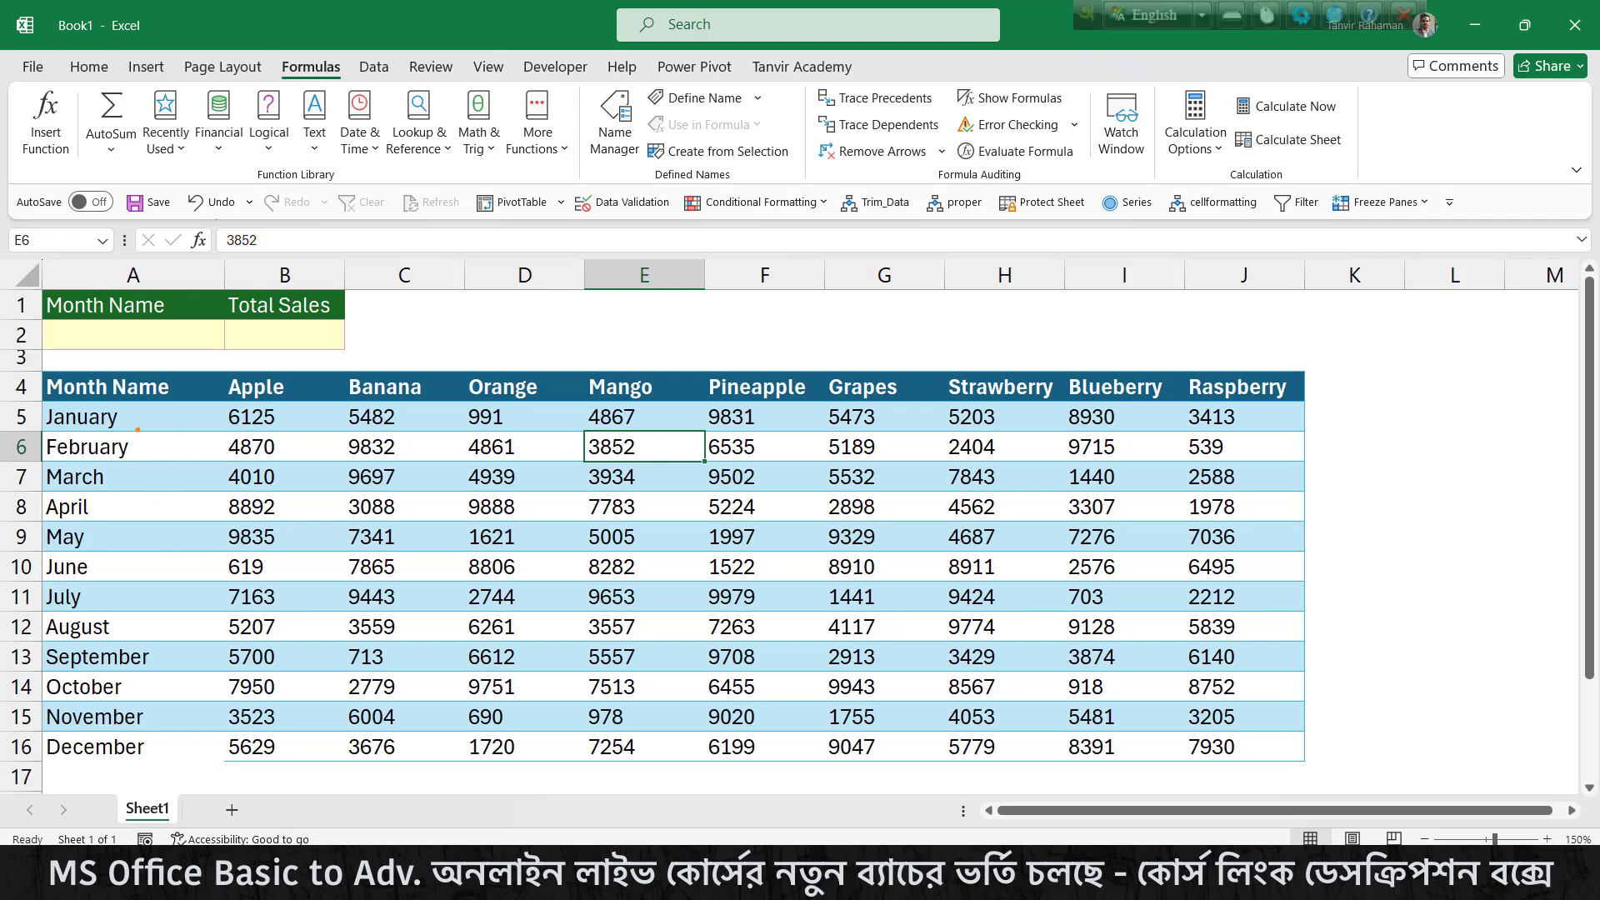
{"action": "mouse_move", "coordinate": [27, 403]}
{"action": "left_mouse_down"}
{"action": "mouse_move", "coordinate": [185, 685]}
{"action": "mouse_move", "coordinate": [194, 765]}
{"action": "left_mouse_up"}
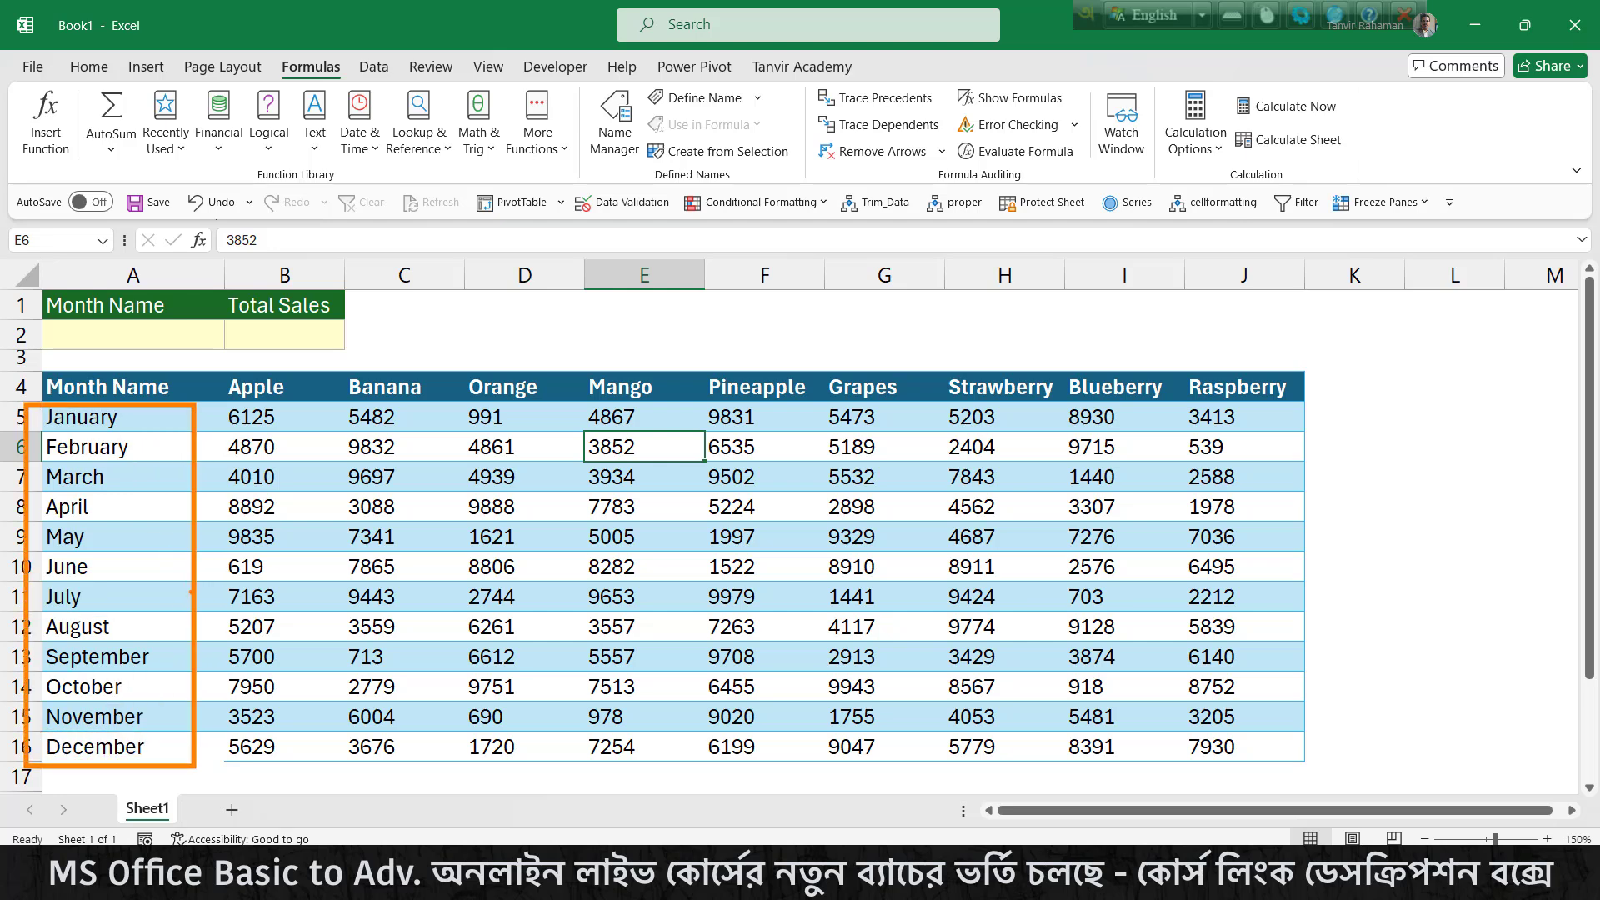
{"action": "left_click_drag", "start_coordinate": [224, 404], "coordinate": [1255, 435]}
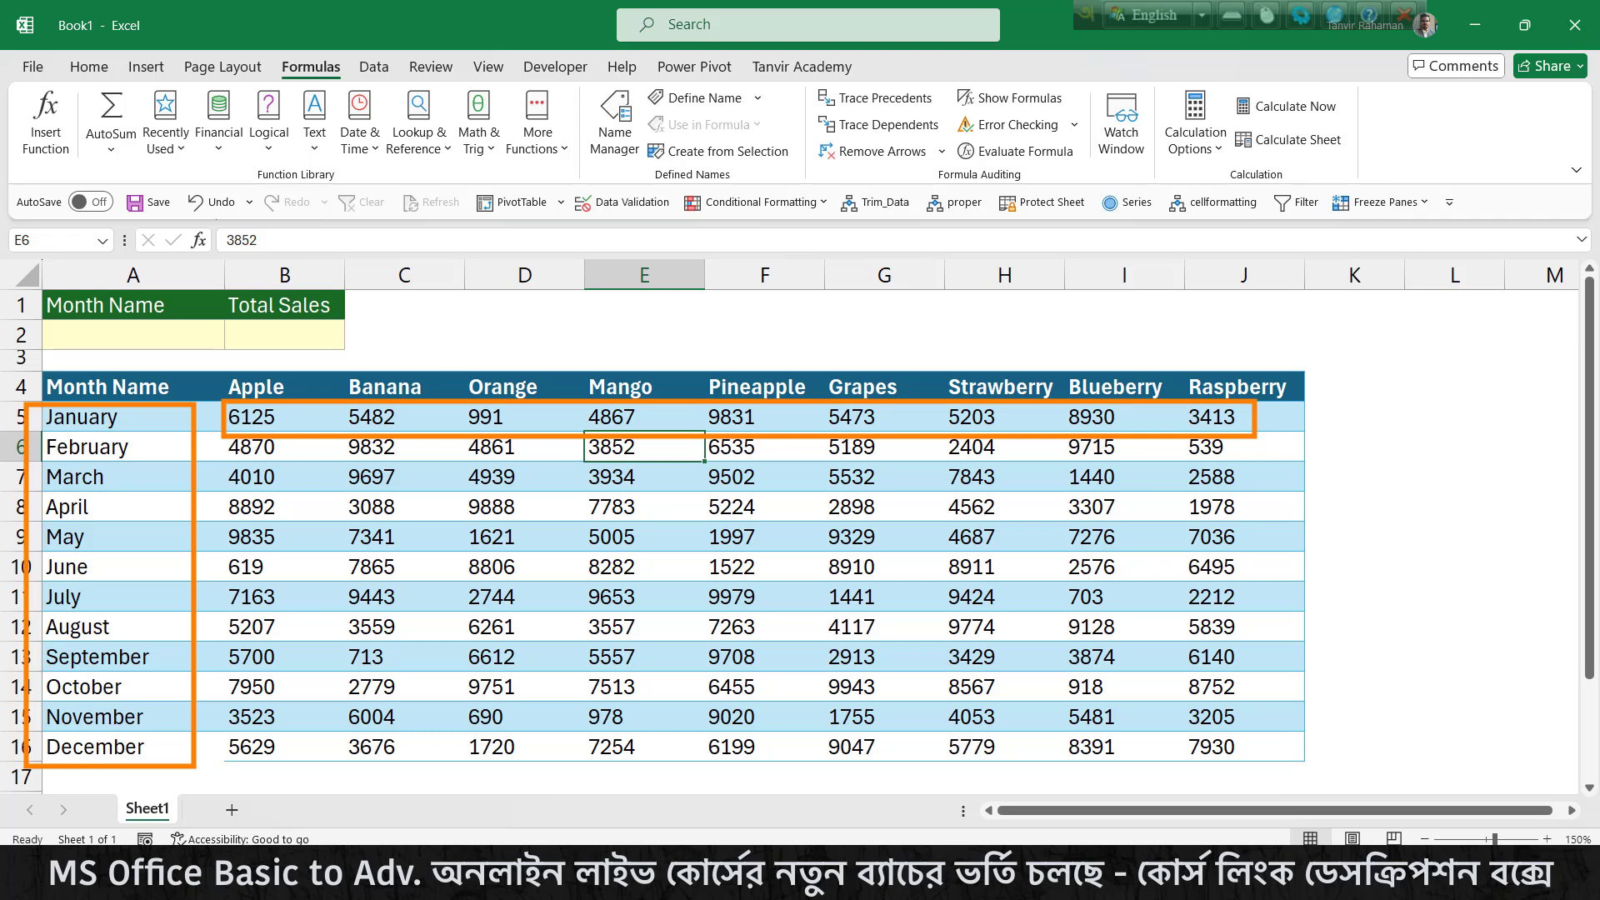
{"action": "key", "text": "Escape"}
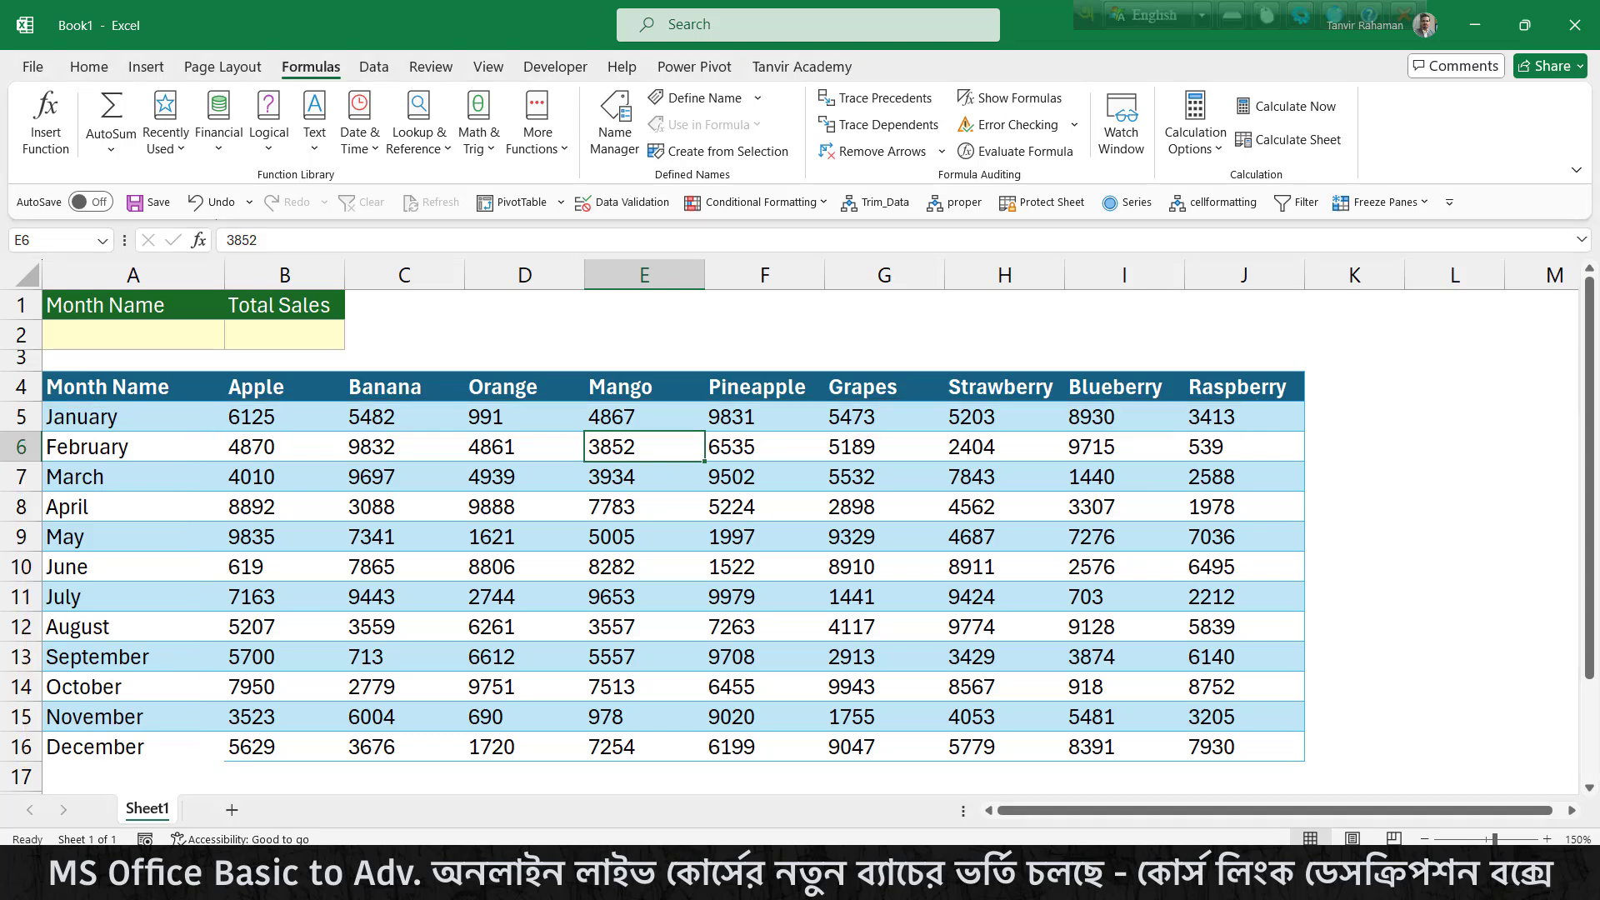
{"action": "left_click_drag", "start_coordinate": [297, 412], "coordinate": [1242, 406]}
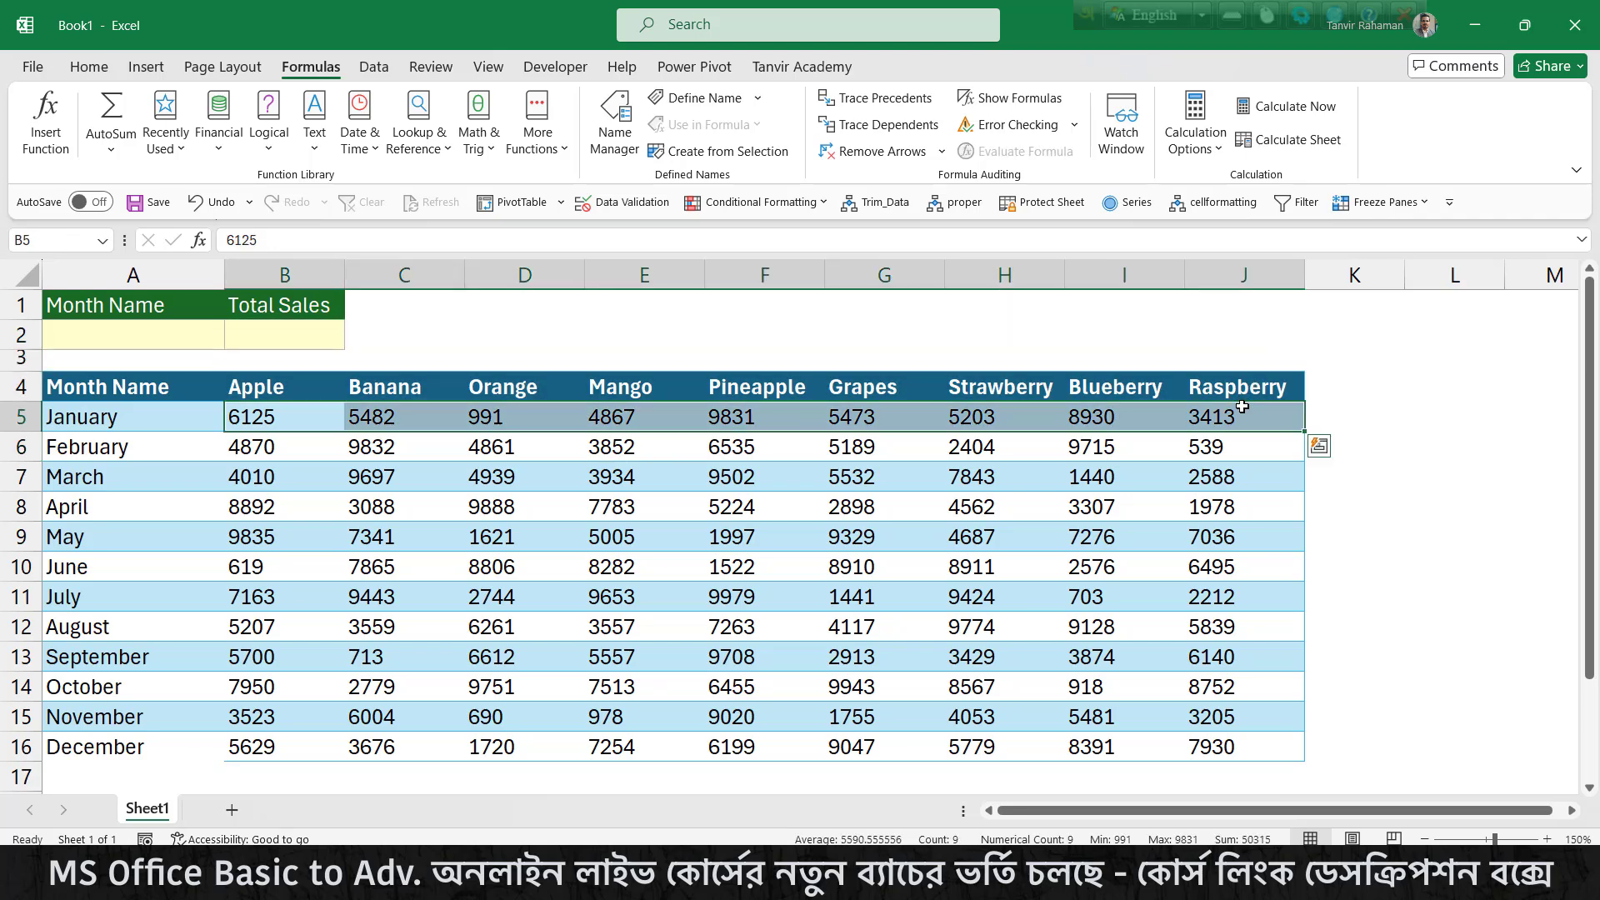
{"action": "left_click", "coordinate": [34, 237]}
{"action": "type", "text": "jANUARY"}
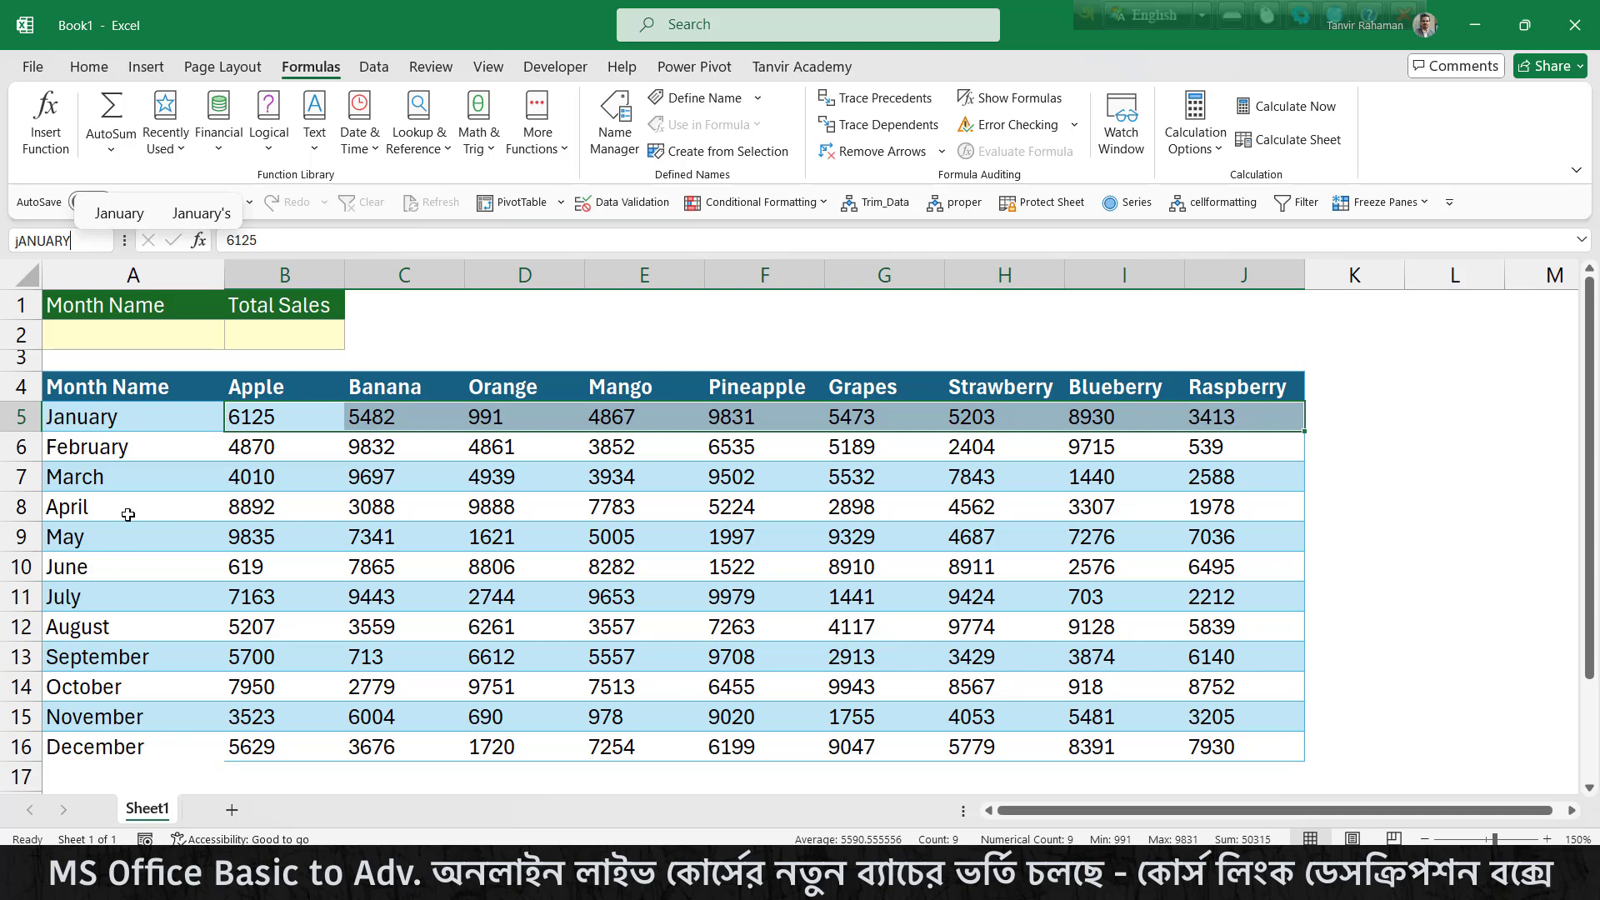
{"action": "left_click", "coordinate": [145, 428]}
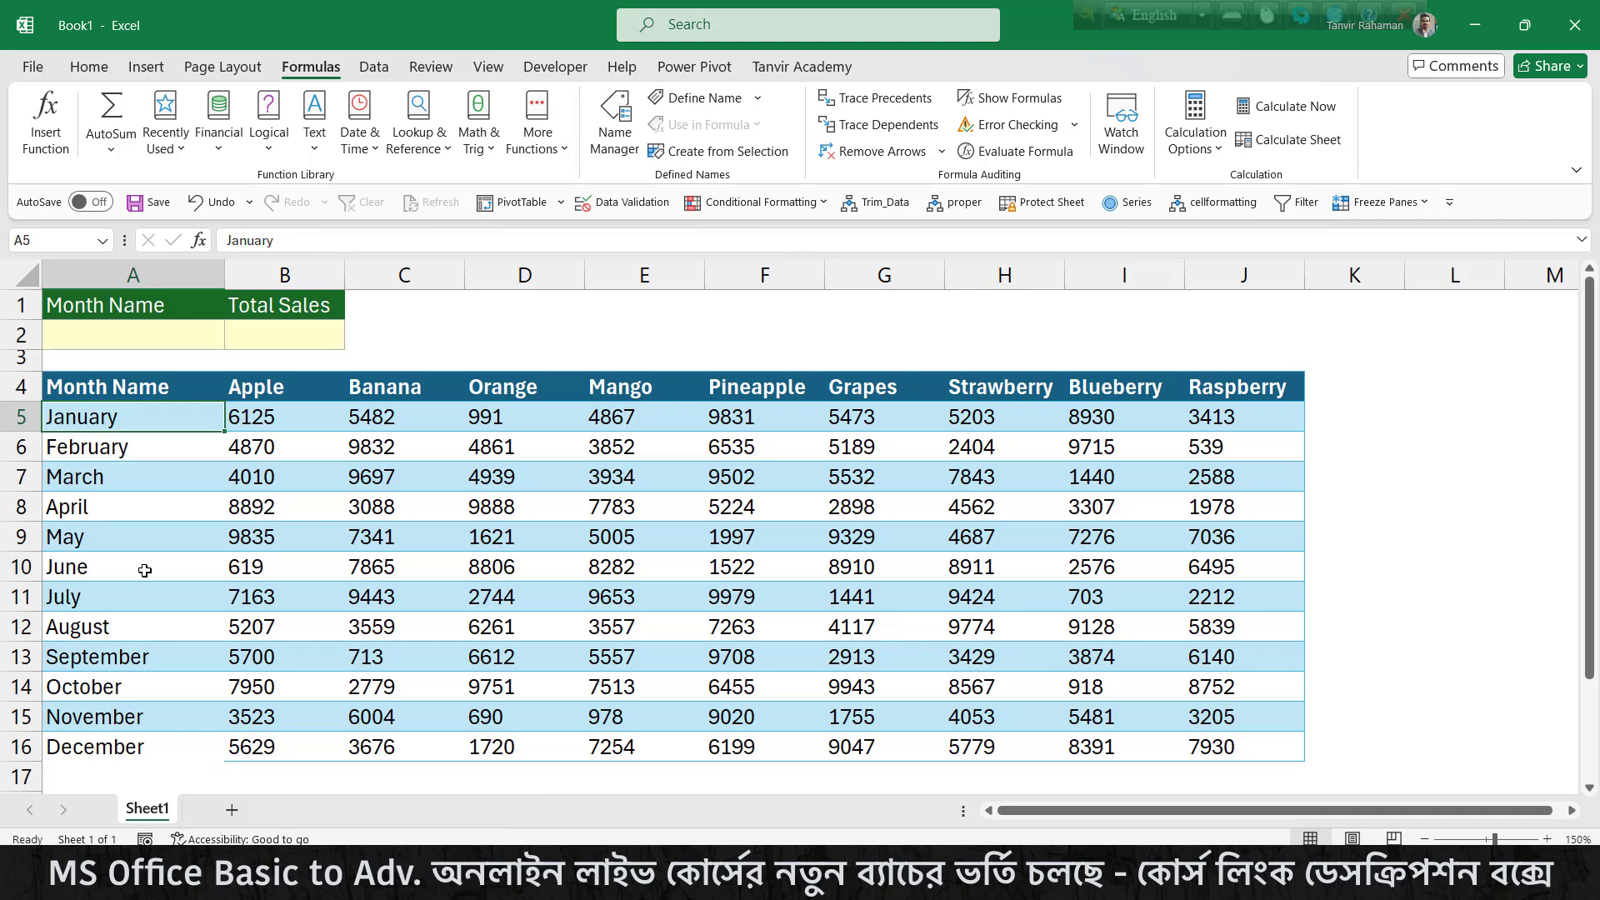
{"action": "left_click_drag", "start_coordinate": [235, 454], "coordinate": [1195, 454]}
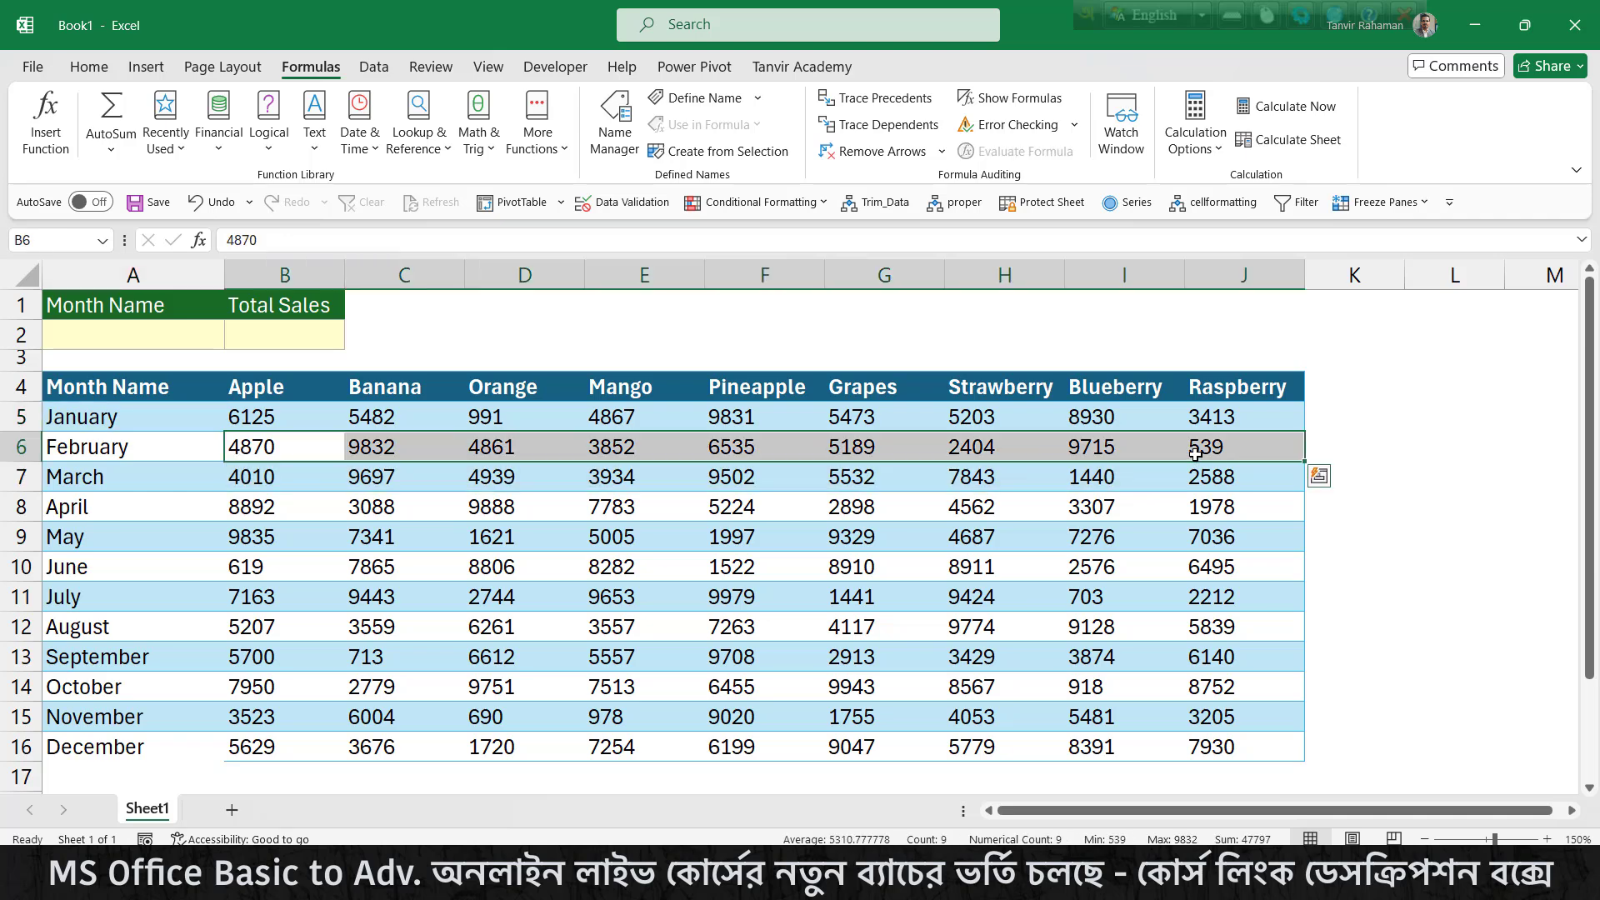
Create named ranges for the sales rows in A5:J16, using the month names in the left column as names
{"action": "left_click_drag", "start_coordinate": [167, 421], "coordinate": [1252, 734]}
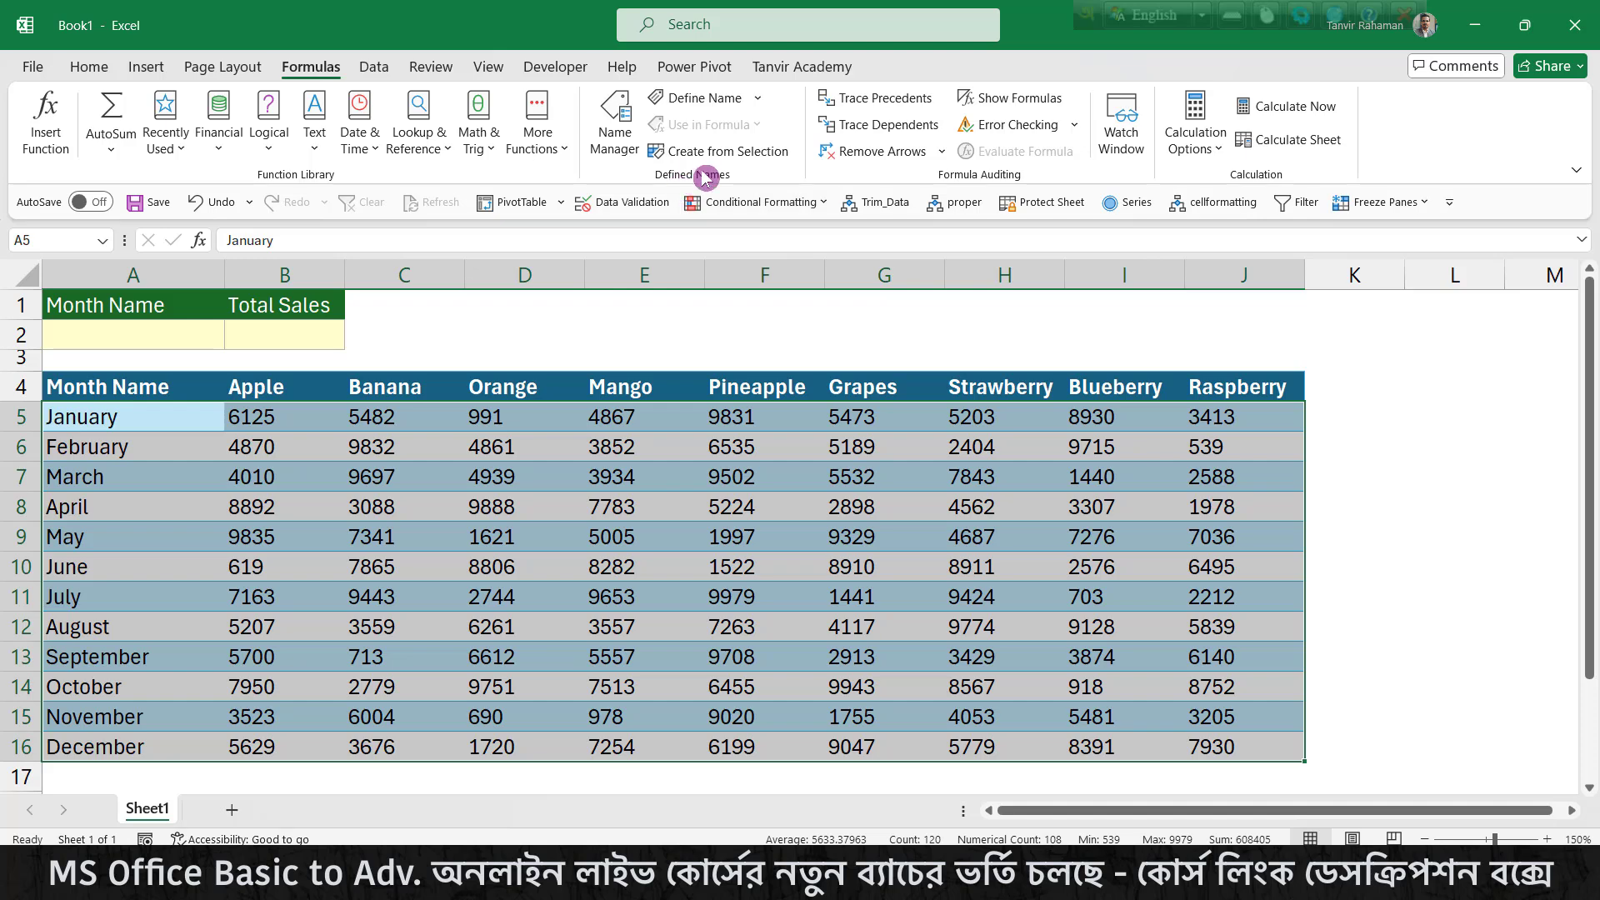
{"action": "key", "text": "ctrl+q"}
{"action": "key", "text": "Escape"}
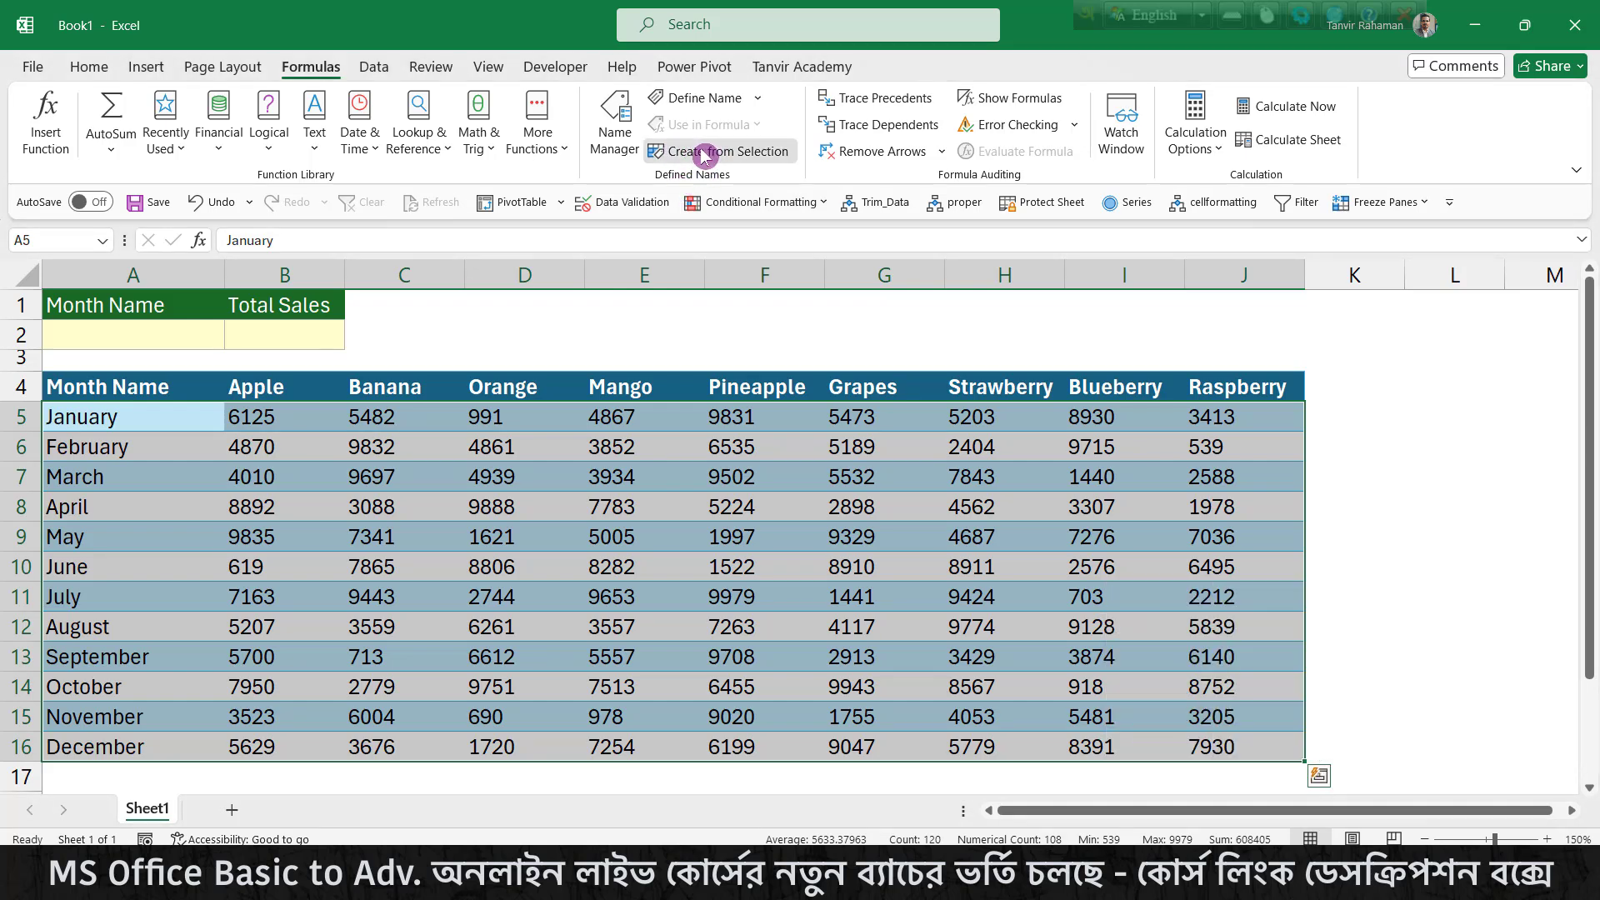
{"action": "left_click", "coordinate": [704, 155]}
{"action": "left_click_drag", "start_coordinate": [781, 333], "coordinate": [658, 321]}
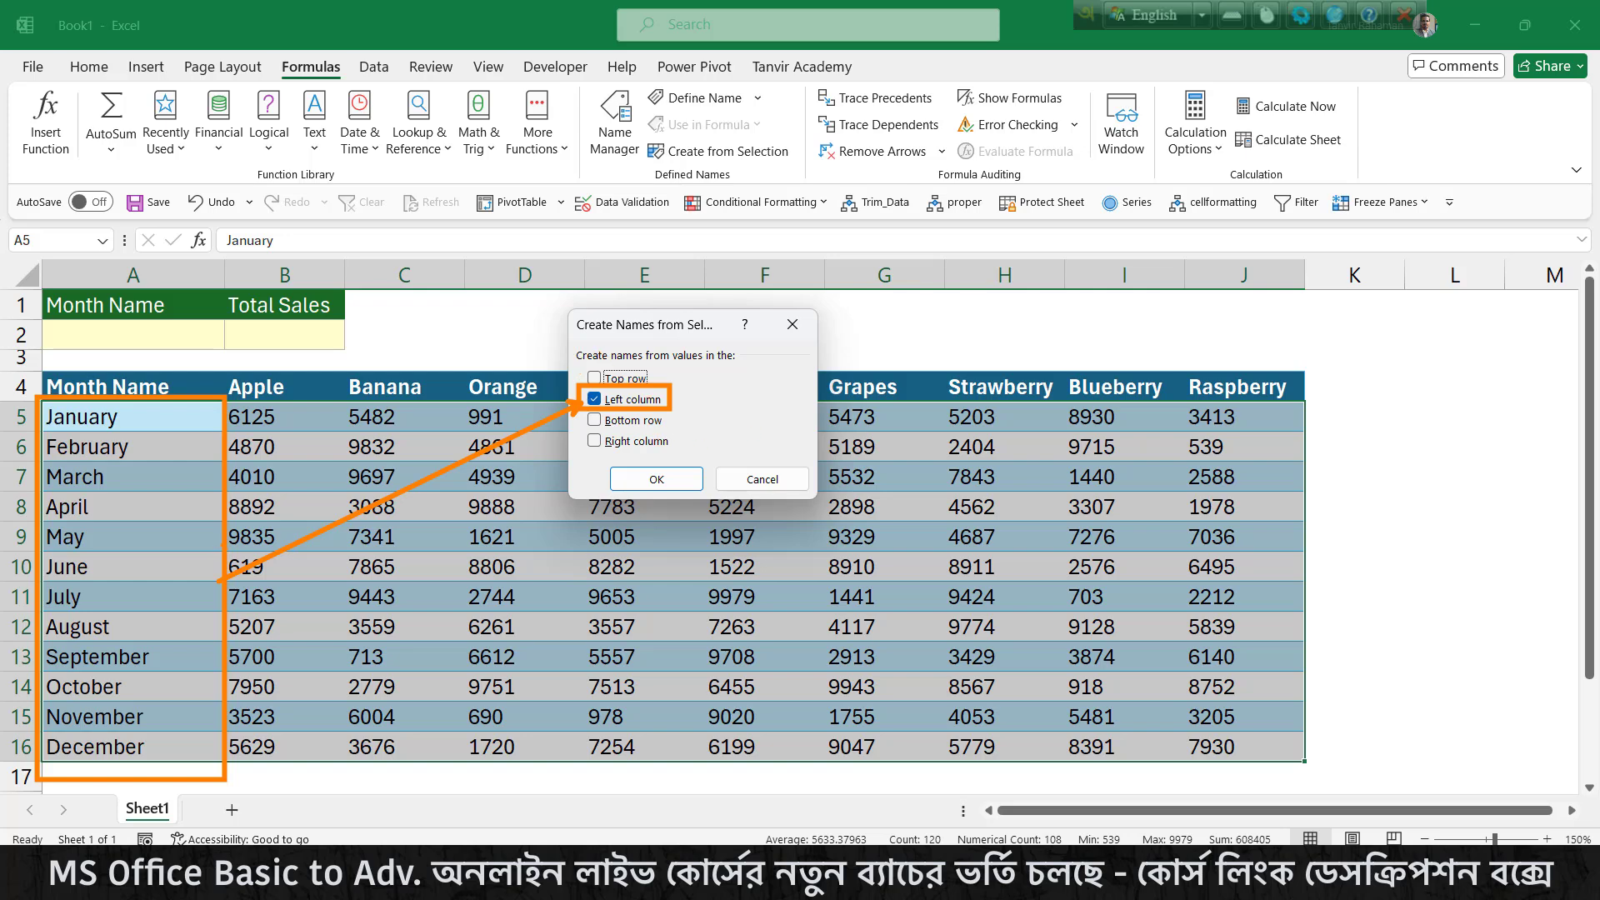
{"action": "left_click", "coordinate": [655, 483]}
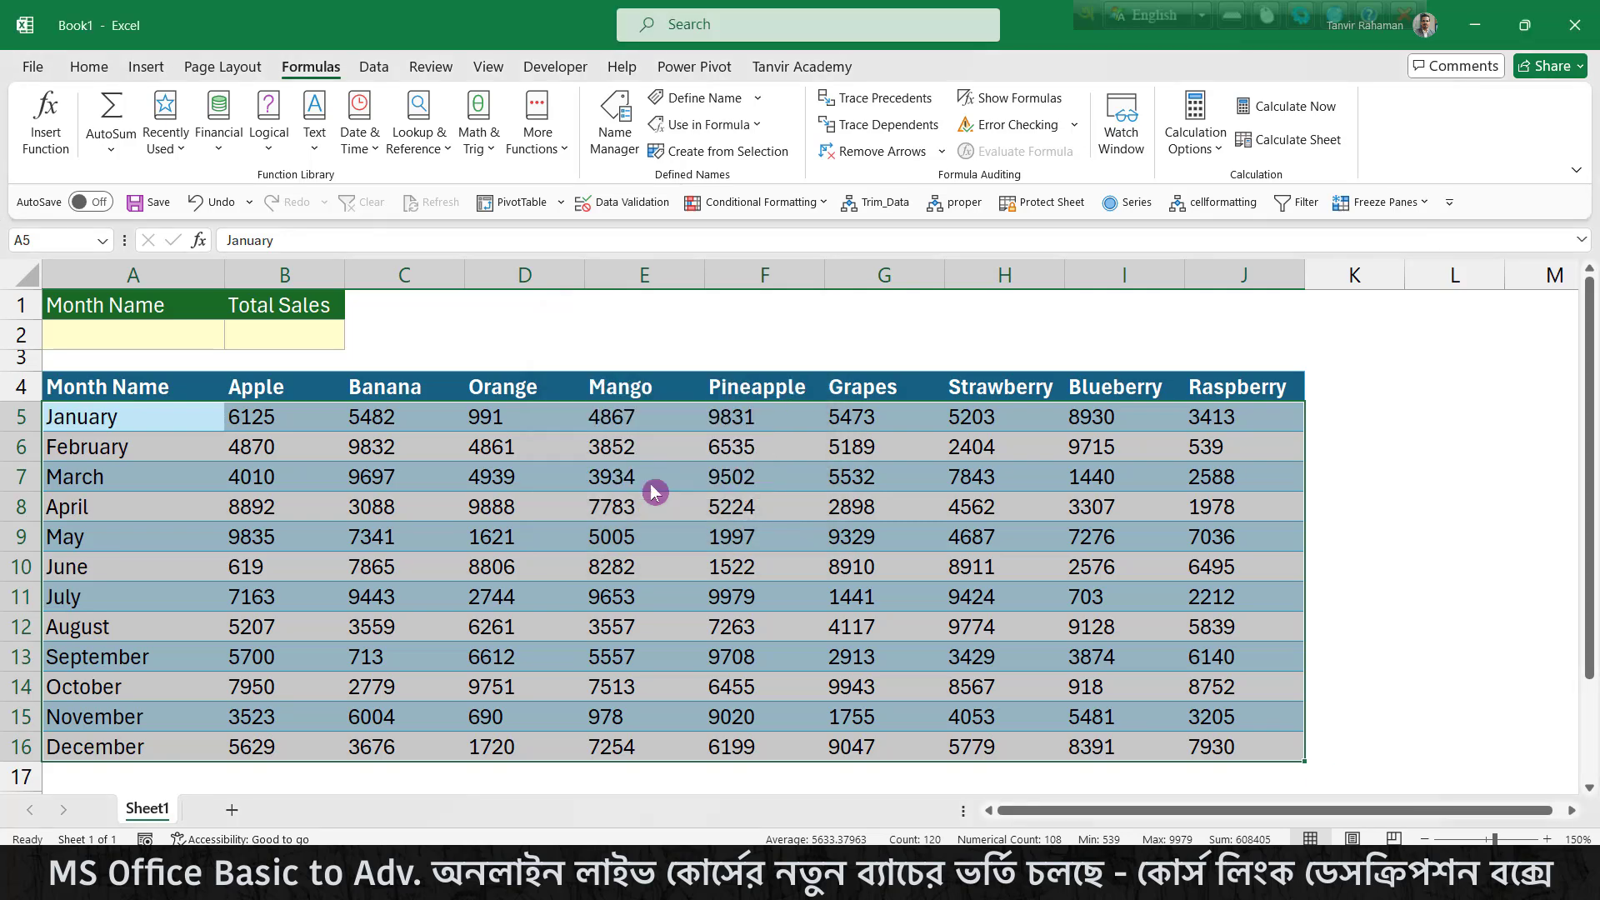
Check the list of defined month names and go to the July named range
{"action": "left_click", "coordinate": [338, 517]}
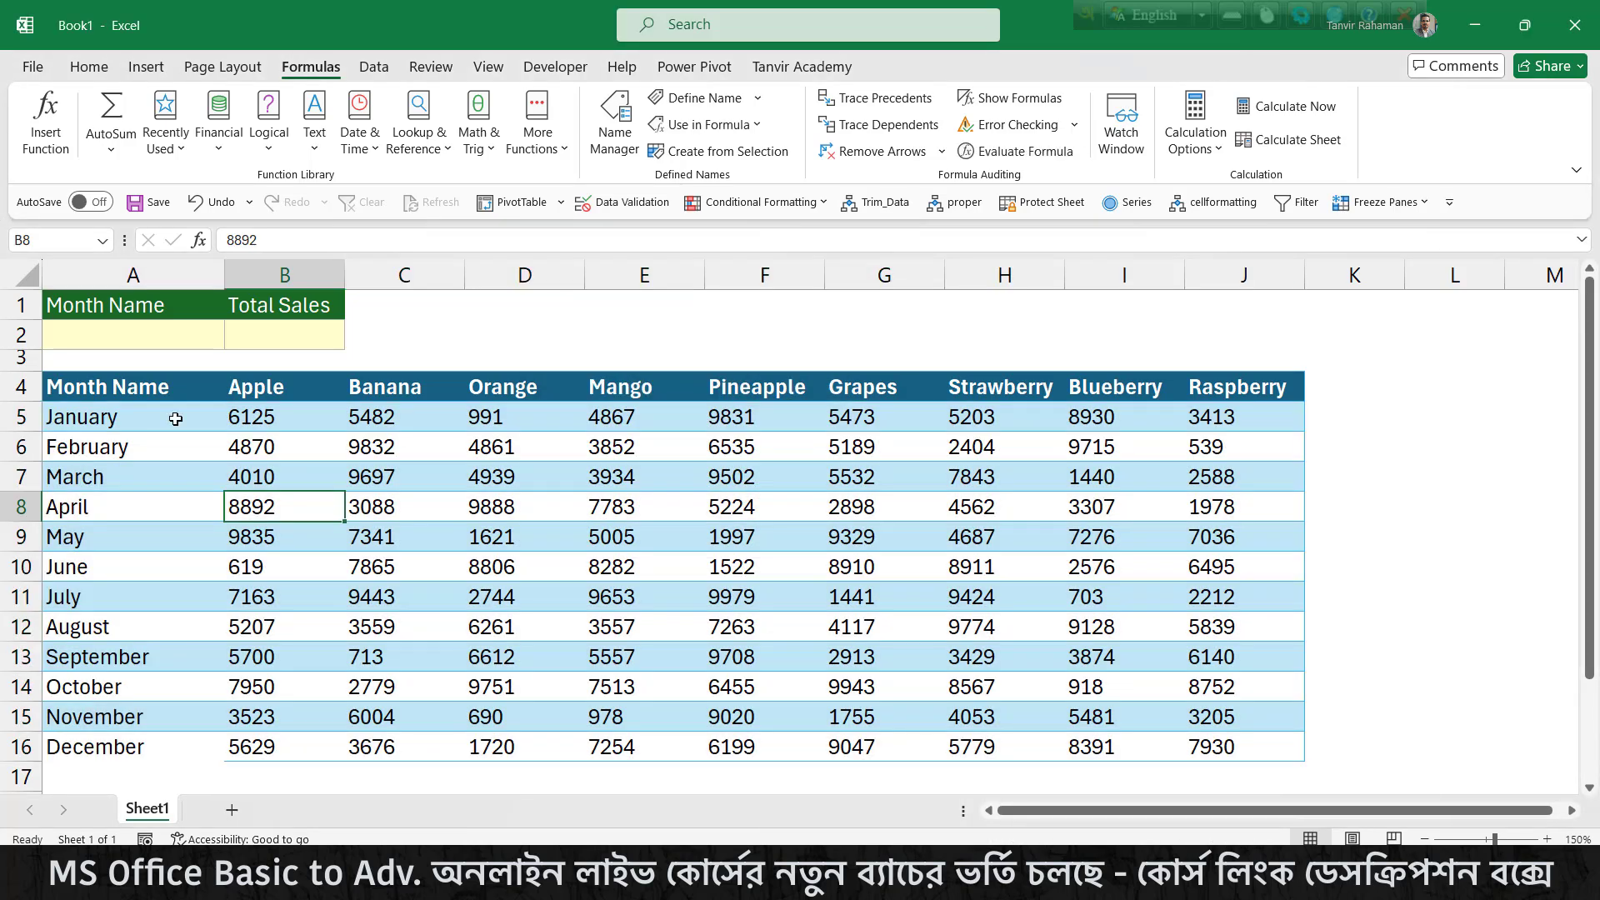
{"action": "left_click", "coordinate": [103, 240]}
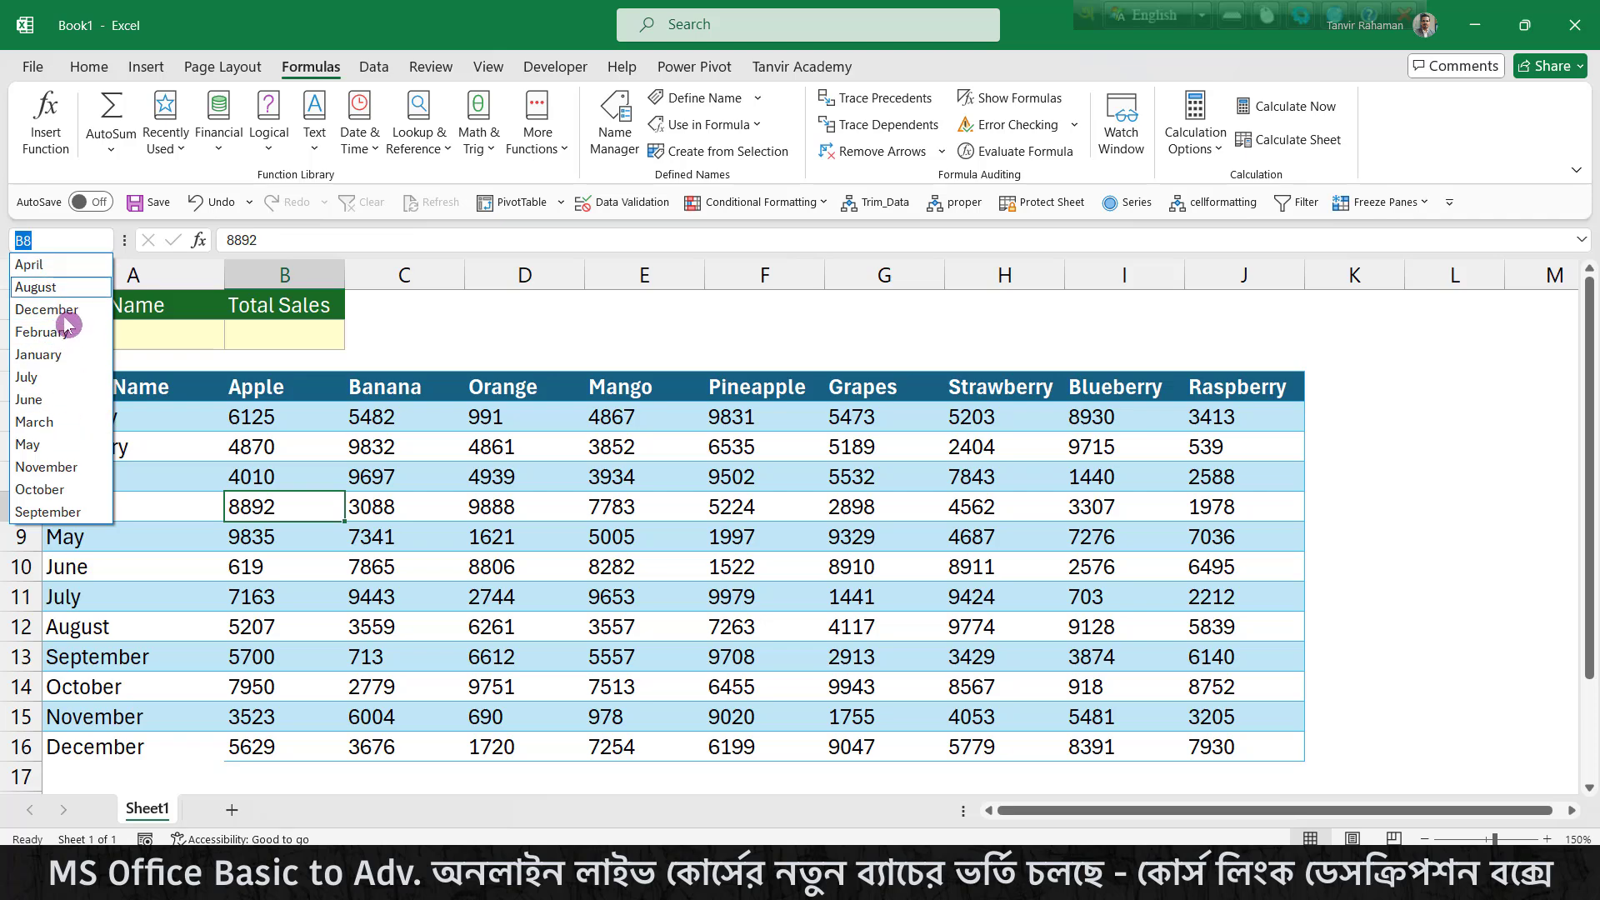
{"action": "key", "text": "Escape"}
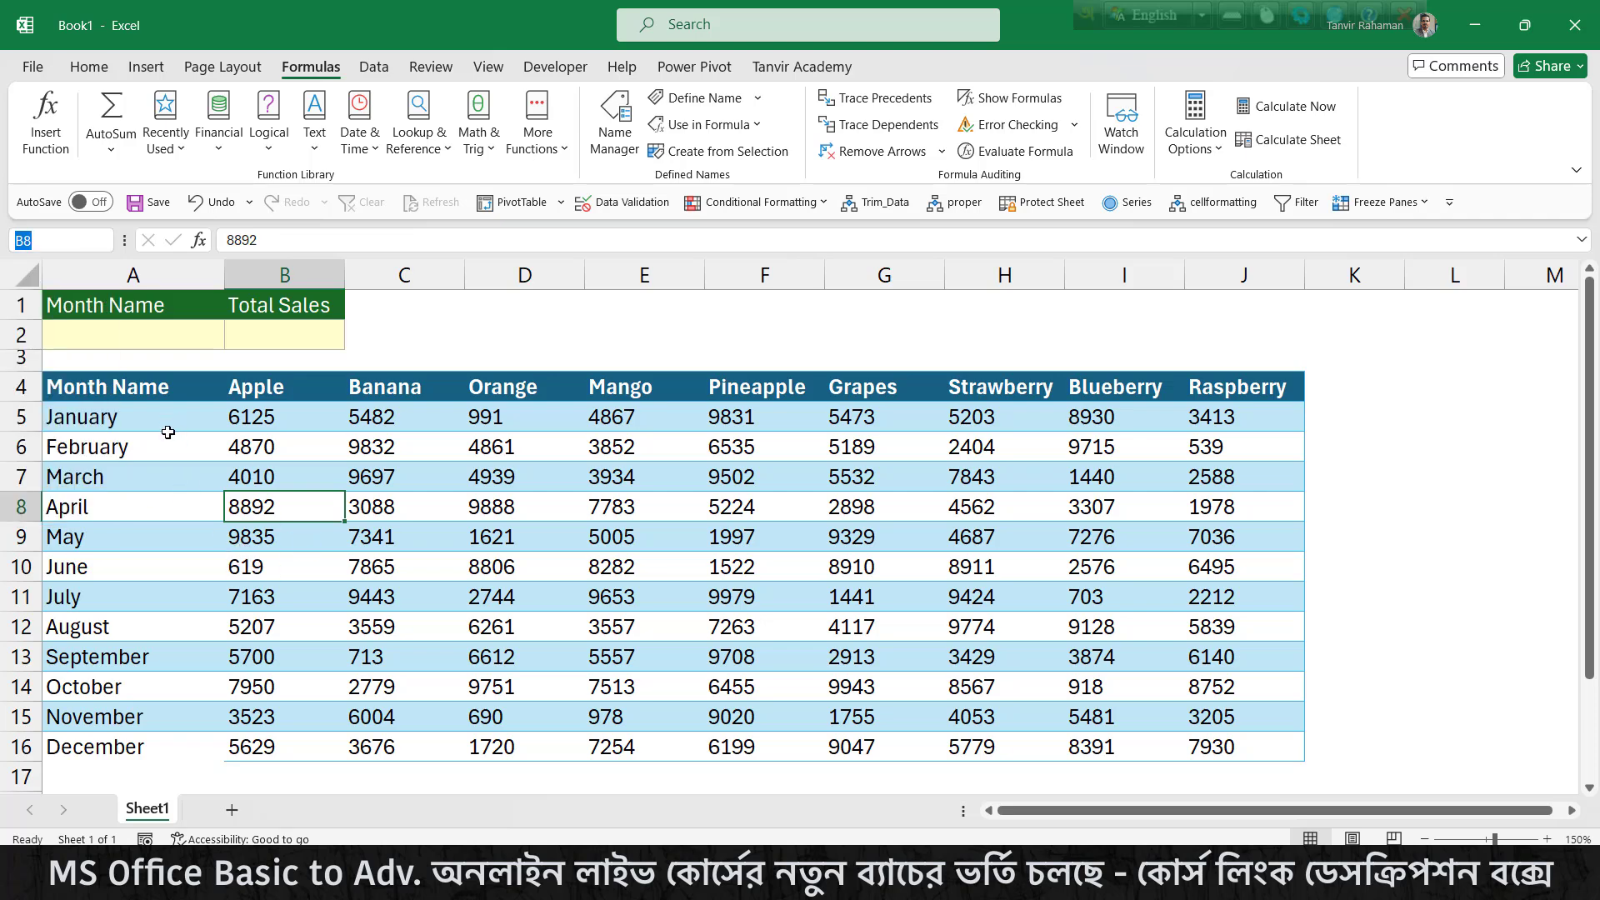
{"action": "left_click", "coordinate": [272, 593]}
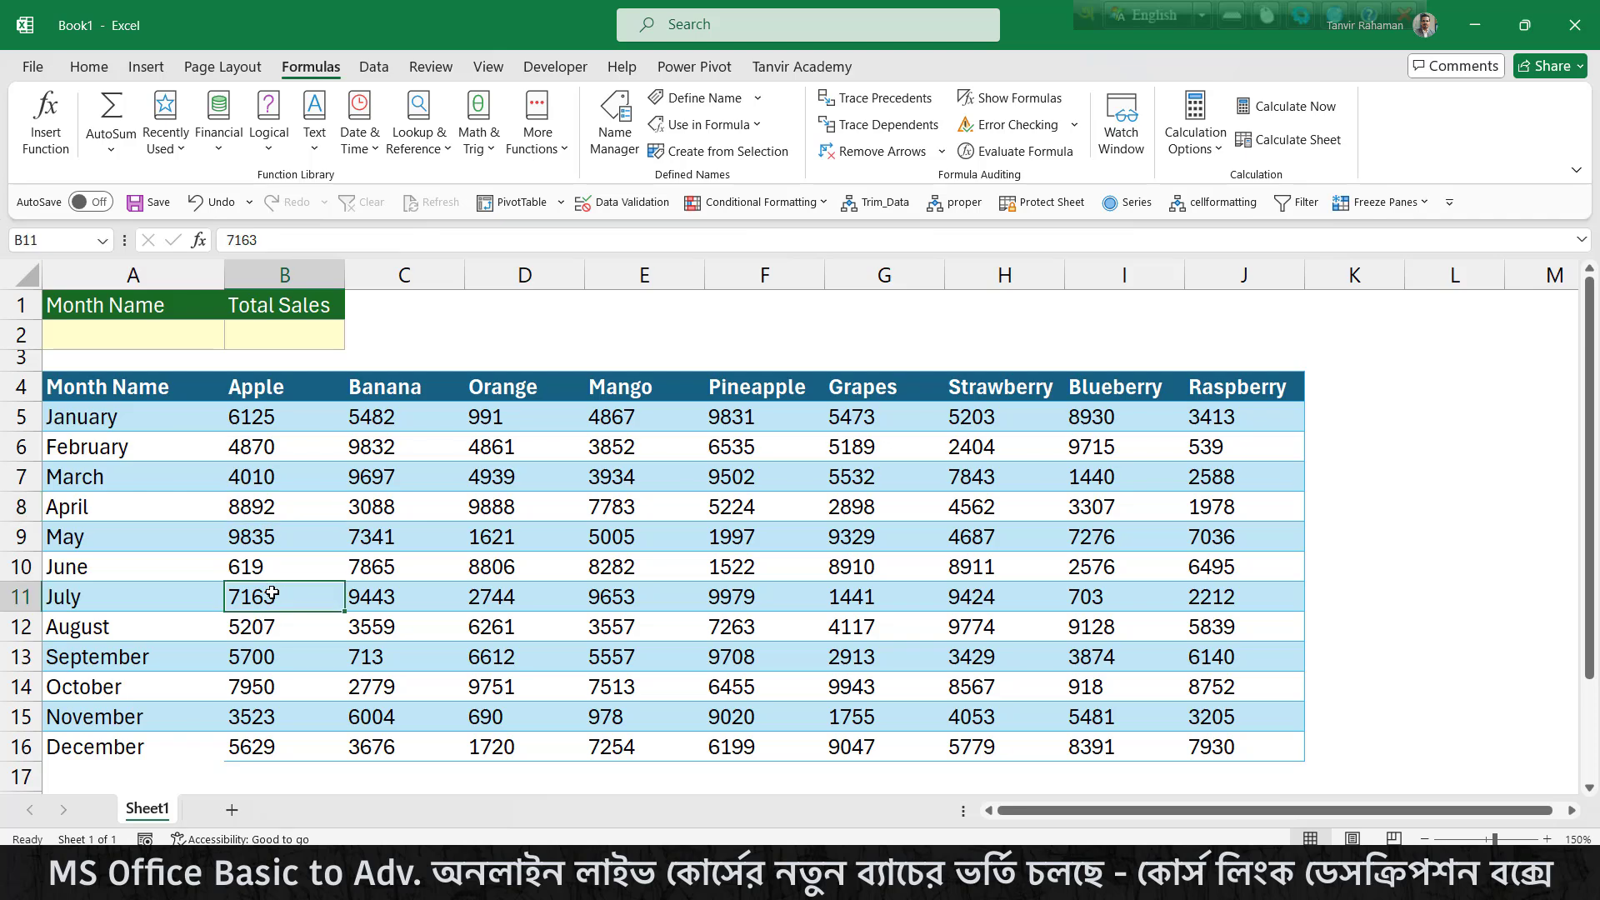
{"action": "left_click", "coordinate": [104, 241]}
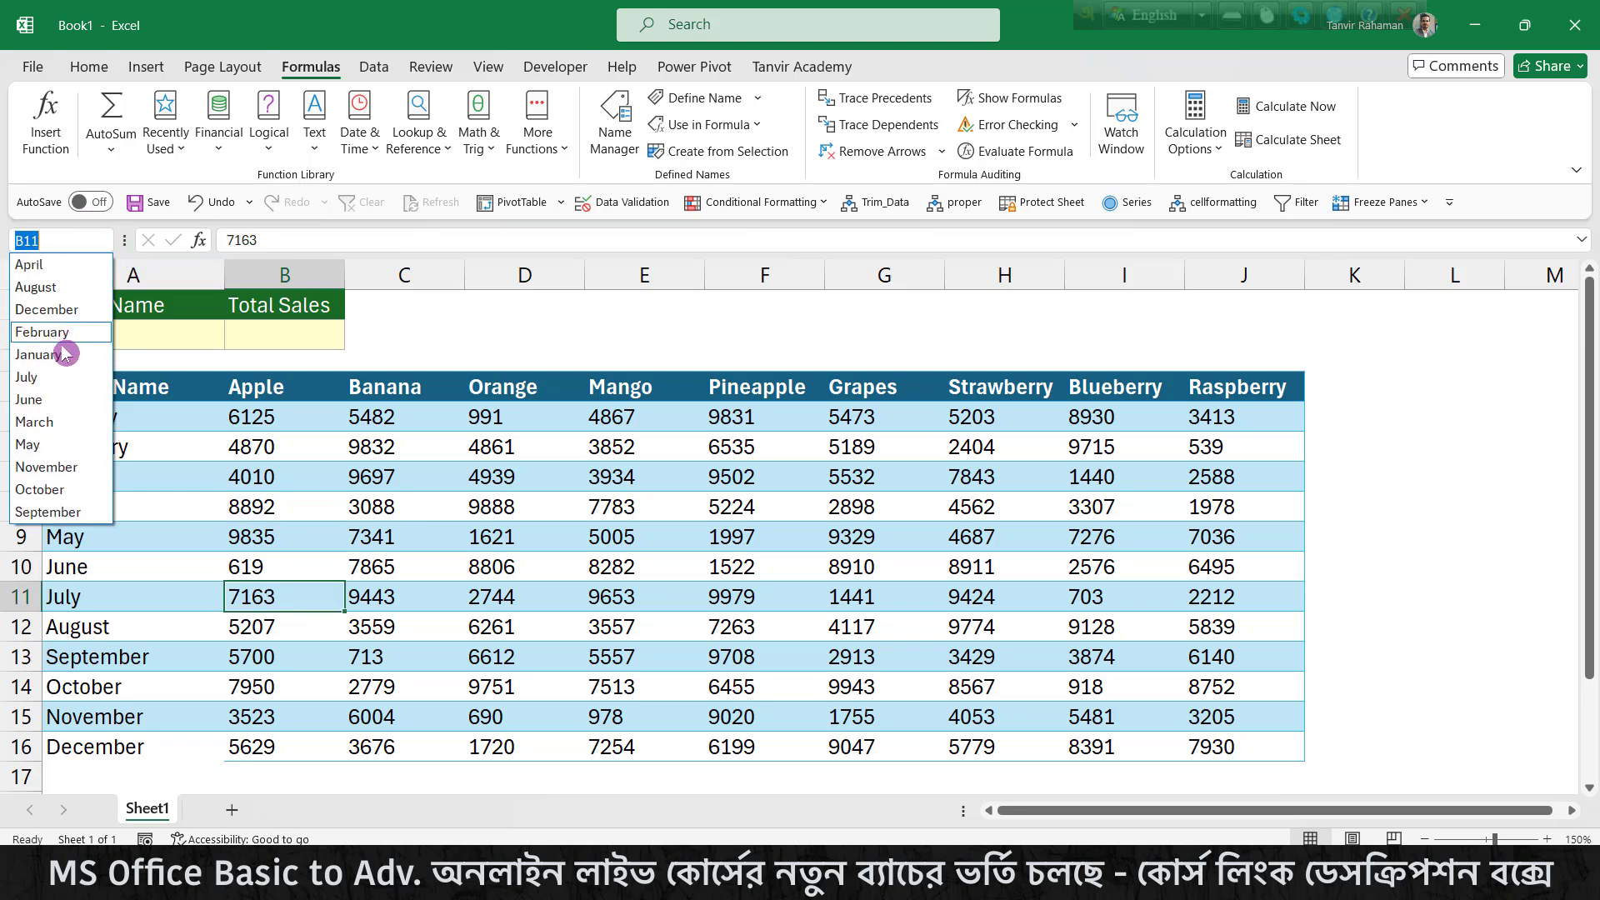
{"action": "left_click", "coordinate": [46, 382]}
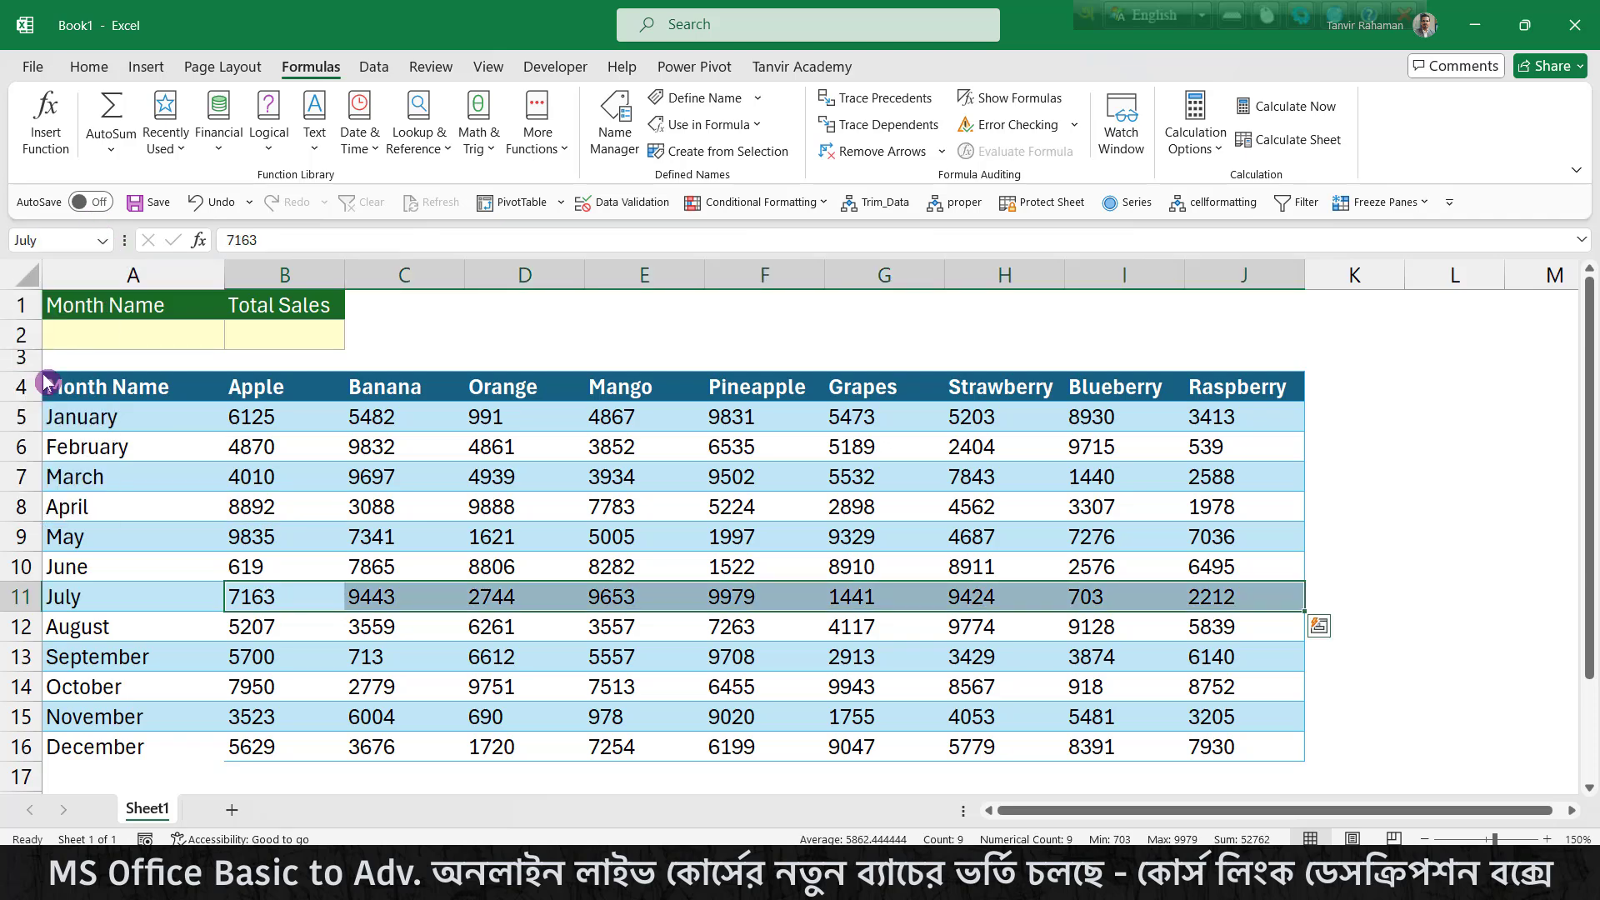
{"action": "left_click", "coordinate": [205, 417]}
Add list data validation to cell A2 using the month names in A5:A16 as the source
{"action": "left_click", "coordinate": [184, 336]}
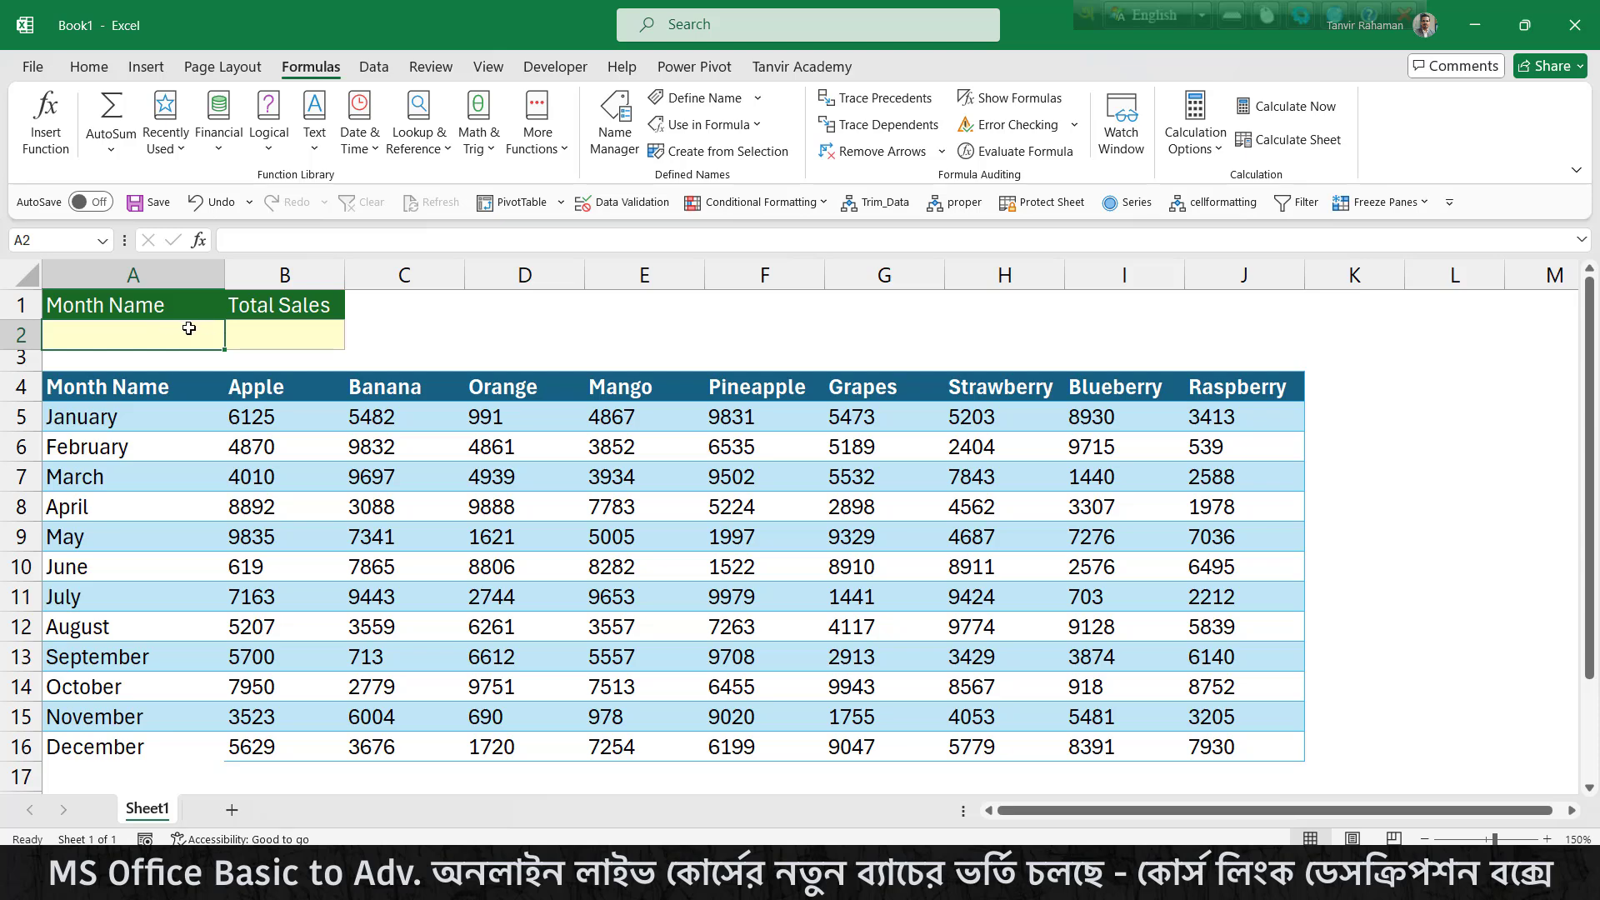
{"action": "left_click", "coordinate": [371, 66]}
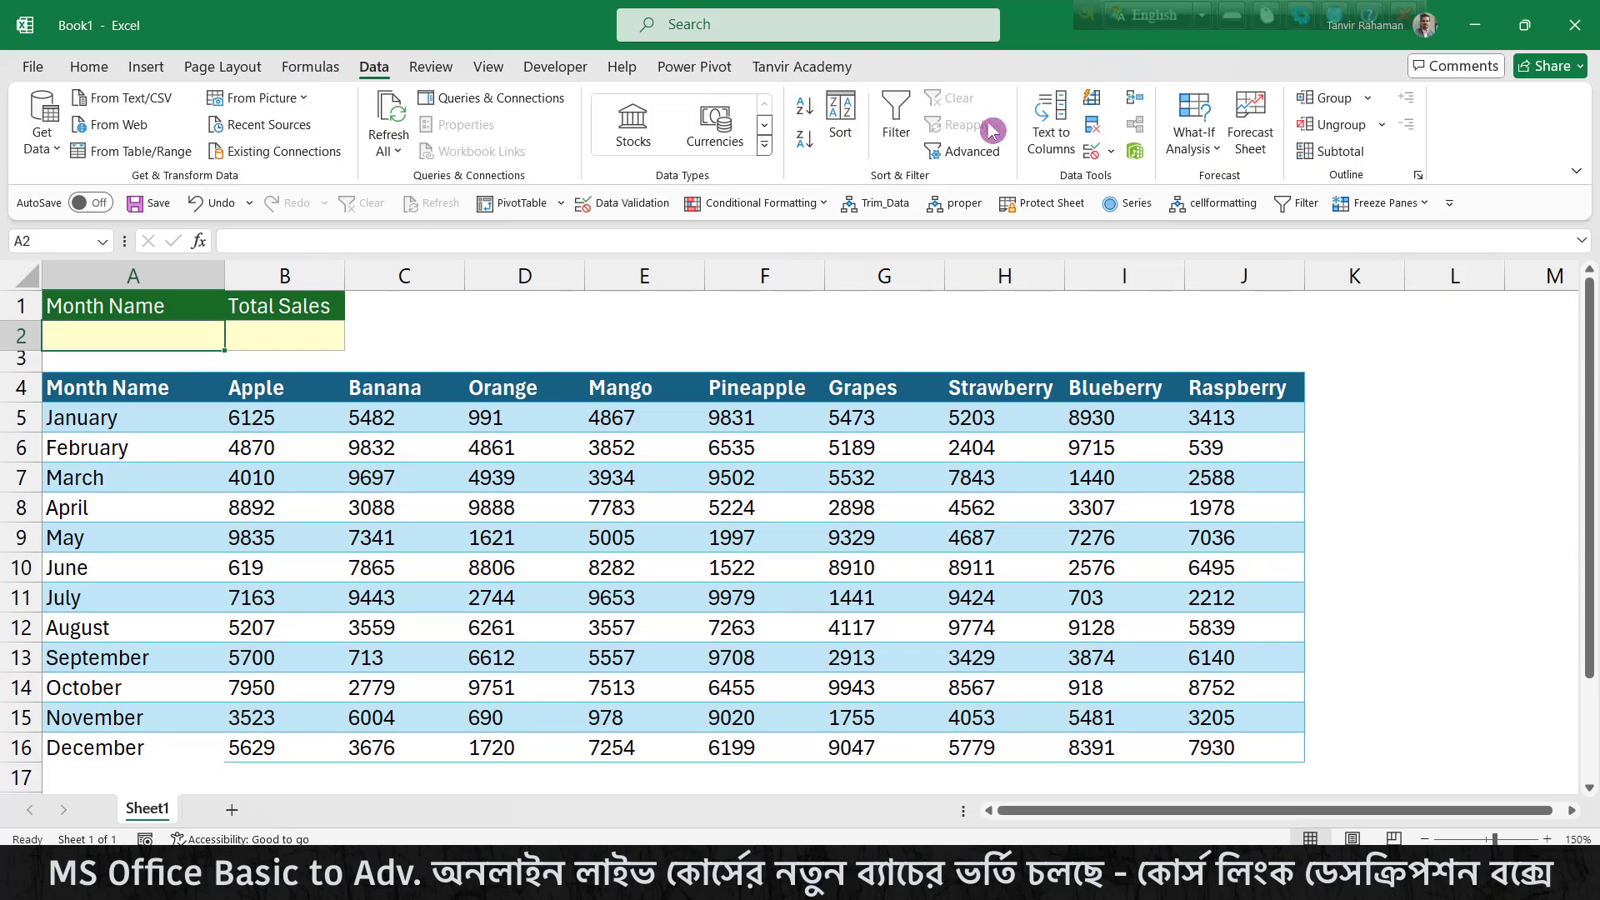
{"action": "left_click", "coordinate": [1091, 152]}
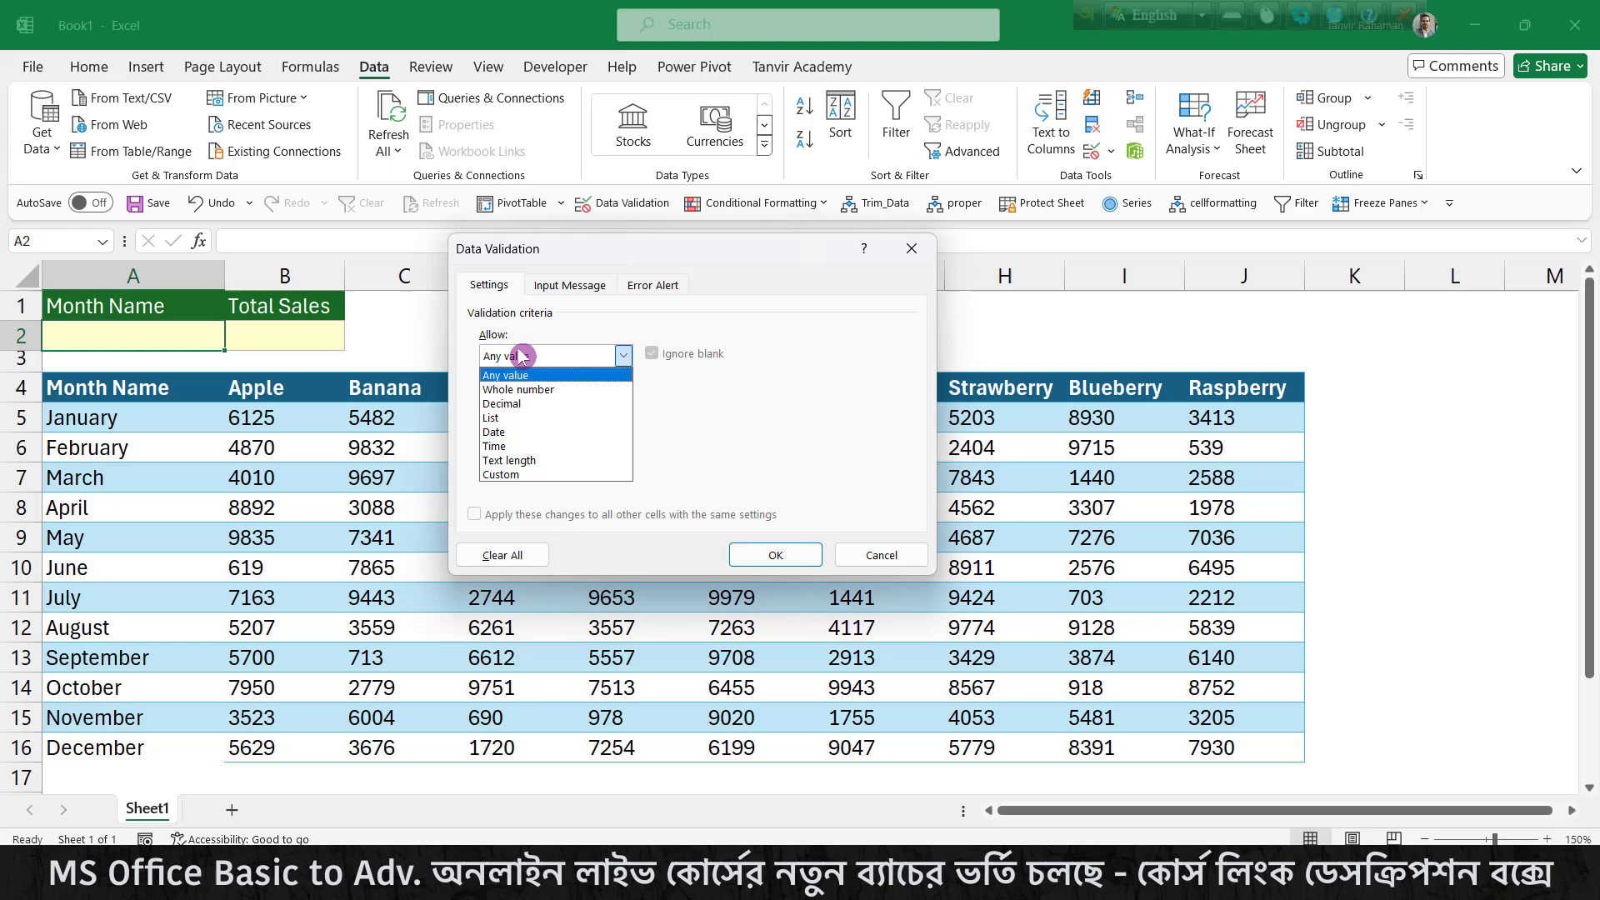
{"action": "left_click", "coordinate": [496, 418]}
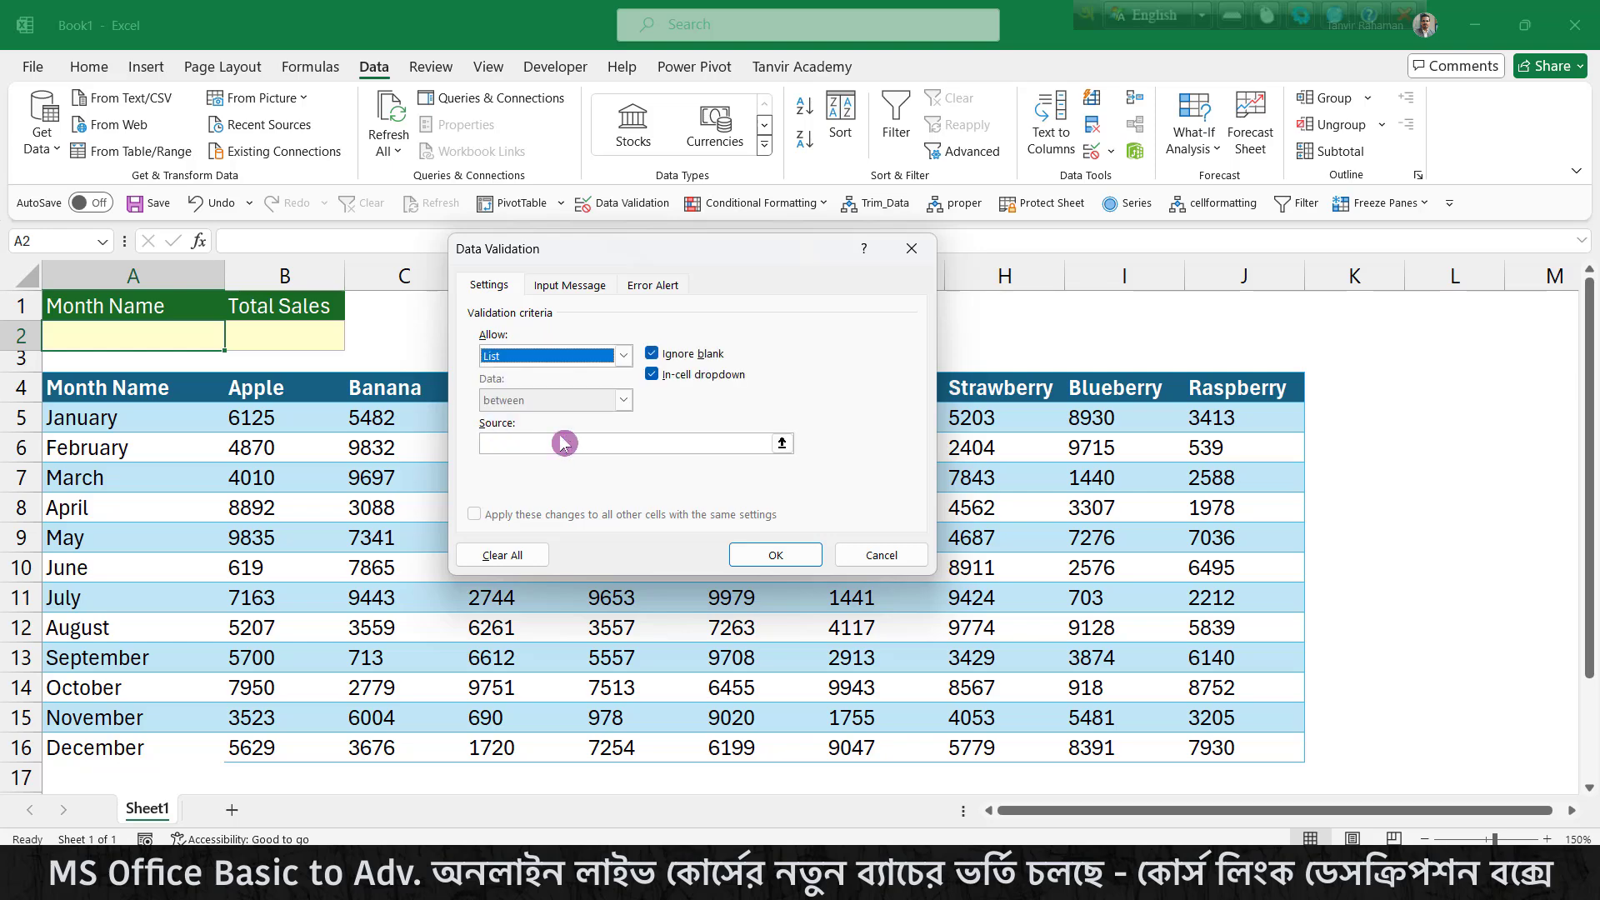
{"action": "left_click", "coordinate": [782, 443]}
{"action": "left_click", "coordinate": [164, 429]}
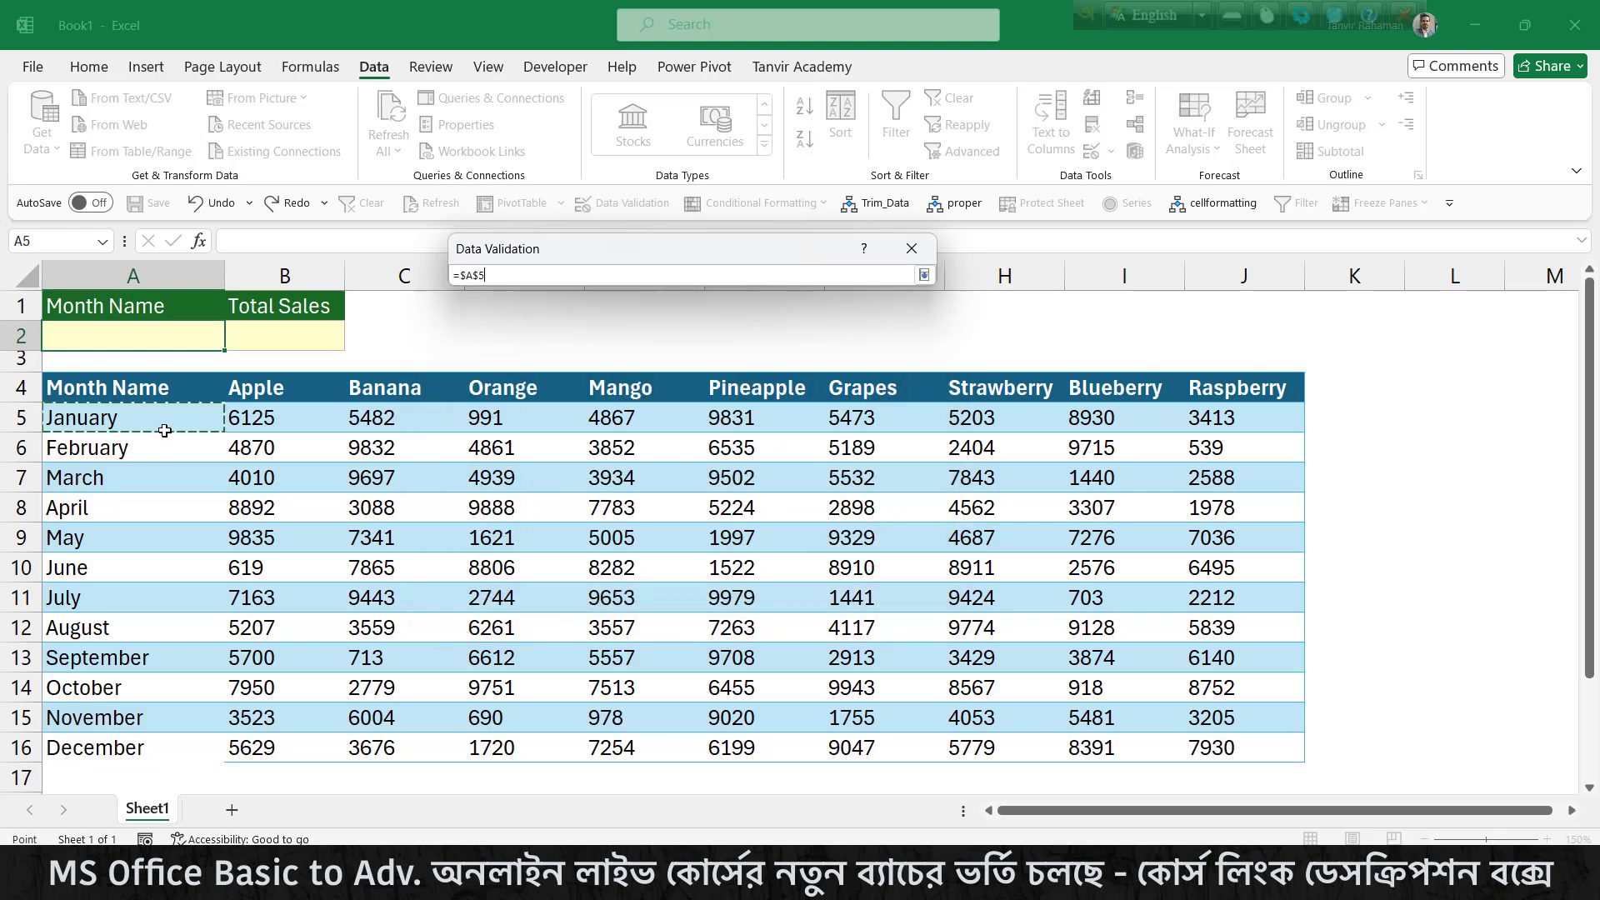
{"action": "key", "text": "ctrl+shift+Down"}
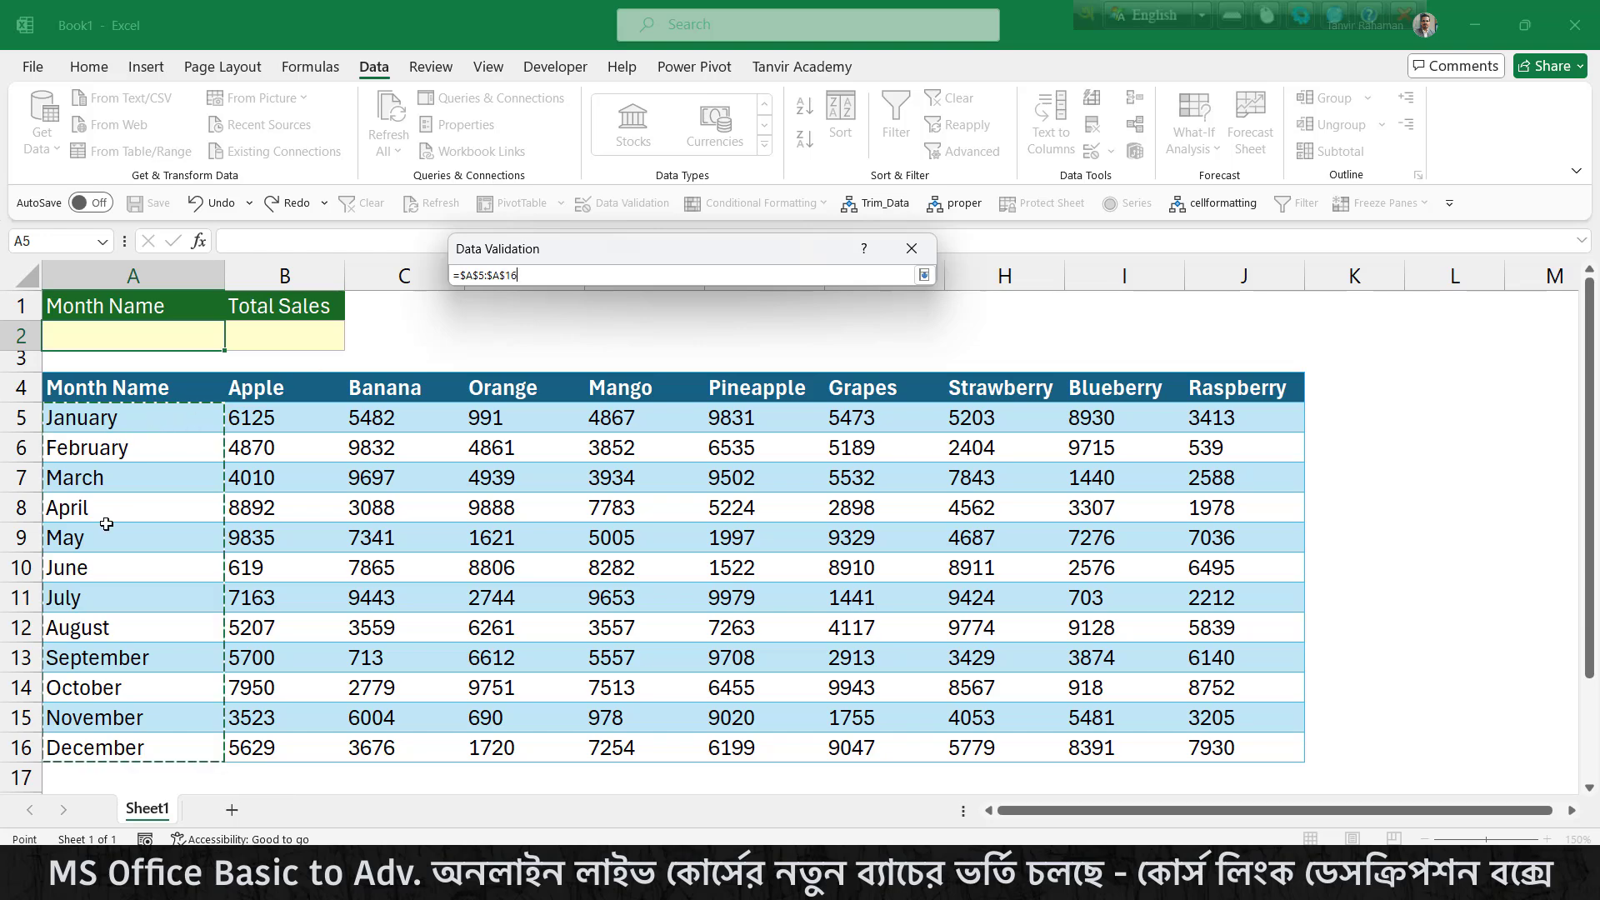
{"action": "left_click", "coordinate": [923, 277]}
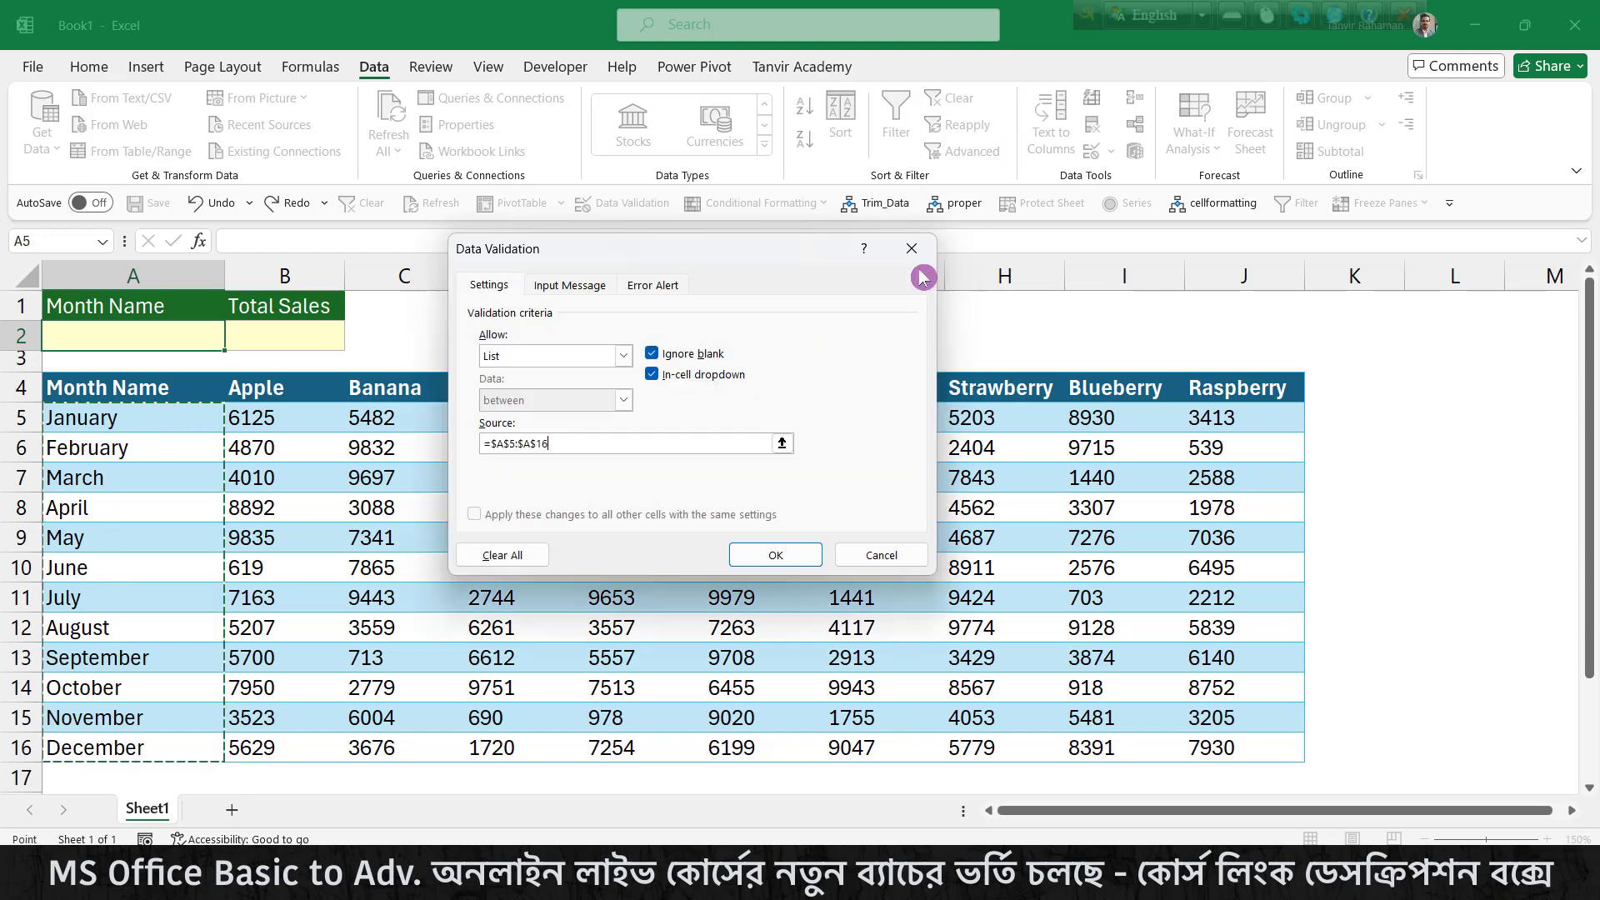
{"action": "left_click", "coordinate": [775, 553]}
Try the new drop-down in cell A2 by choosing January and finally February
{"action": "left_click", "coordinate": [233, 341]}
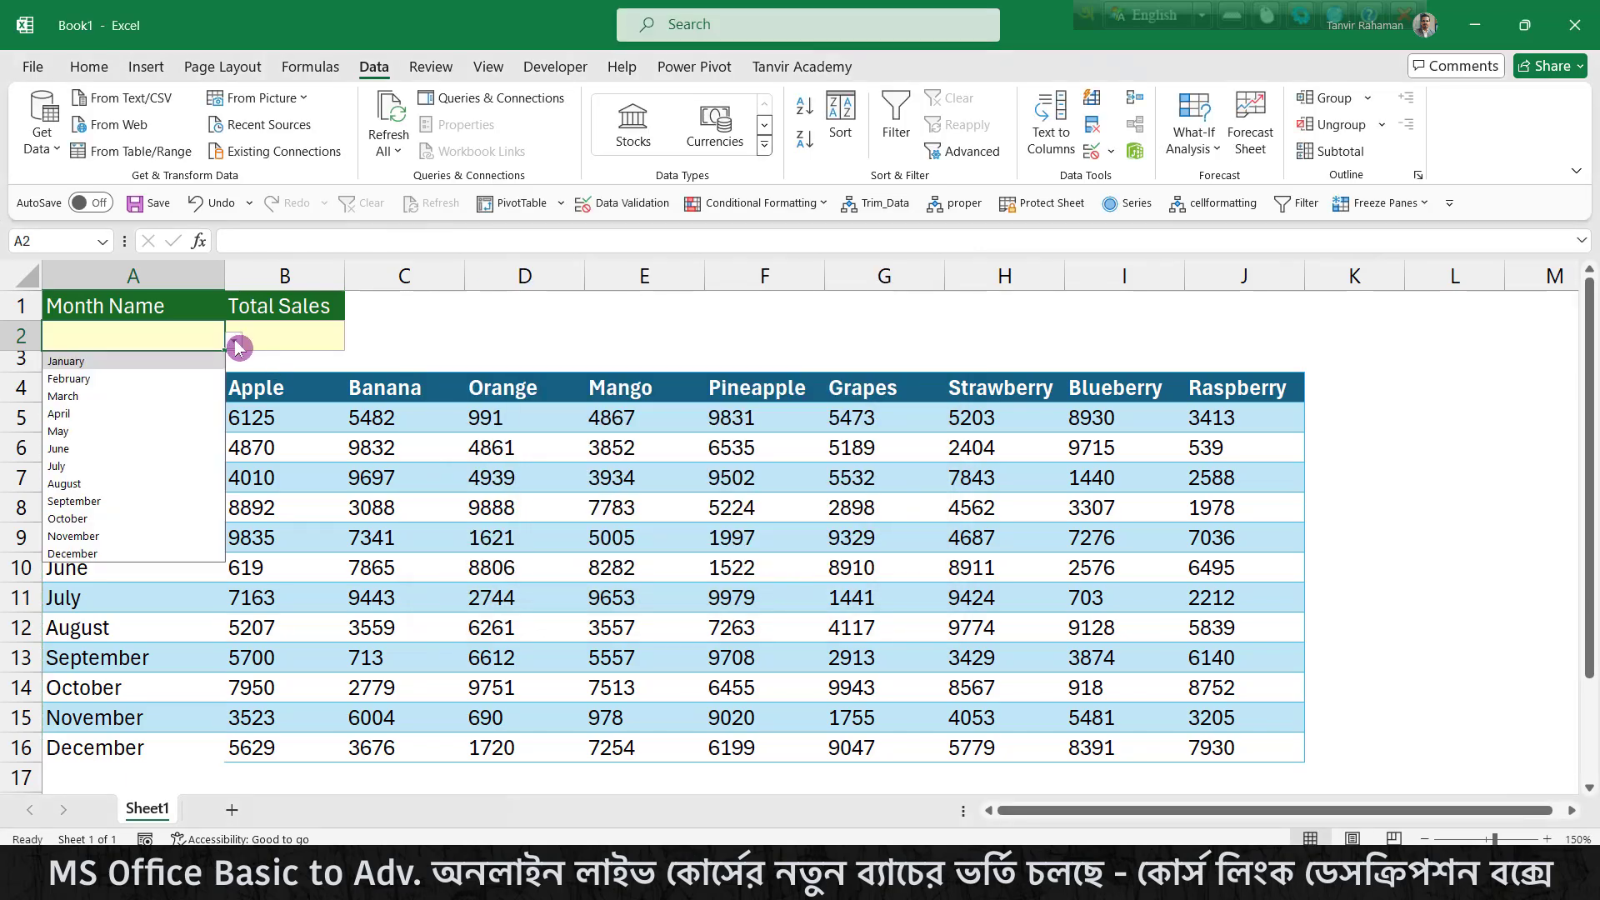
{"action": "left_click", "coordinate": [146, 372]}
{"action": "left_click", "coordinate": [233, 341]}
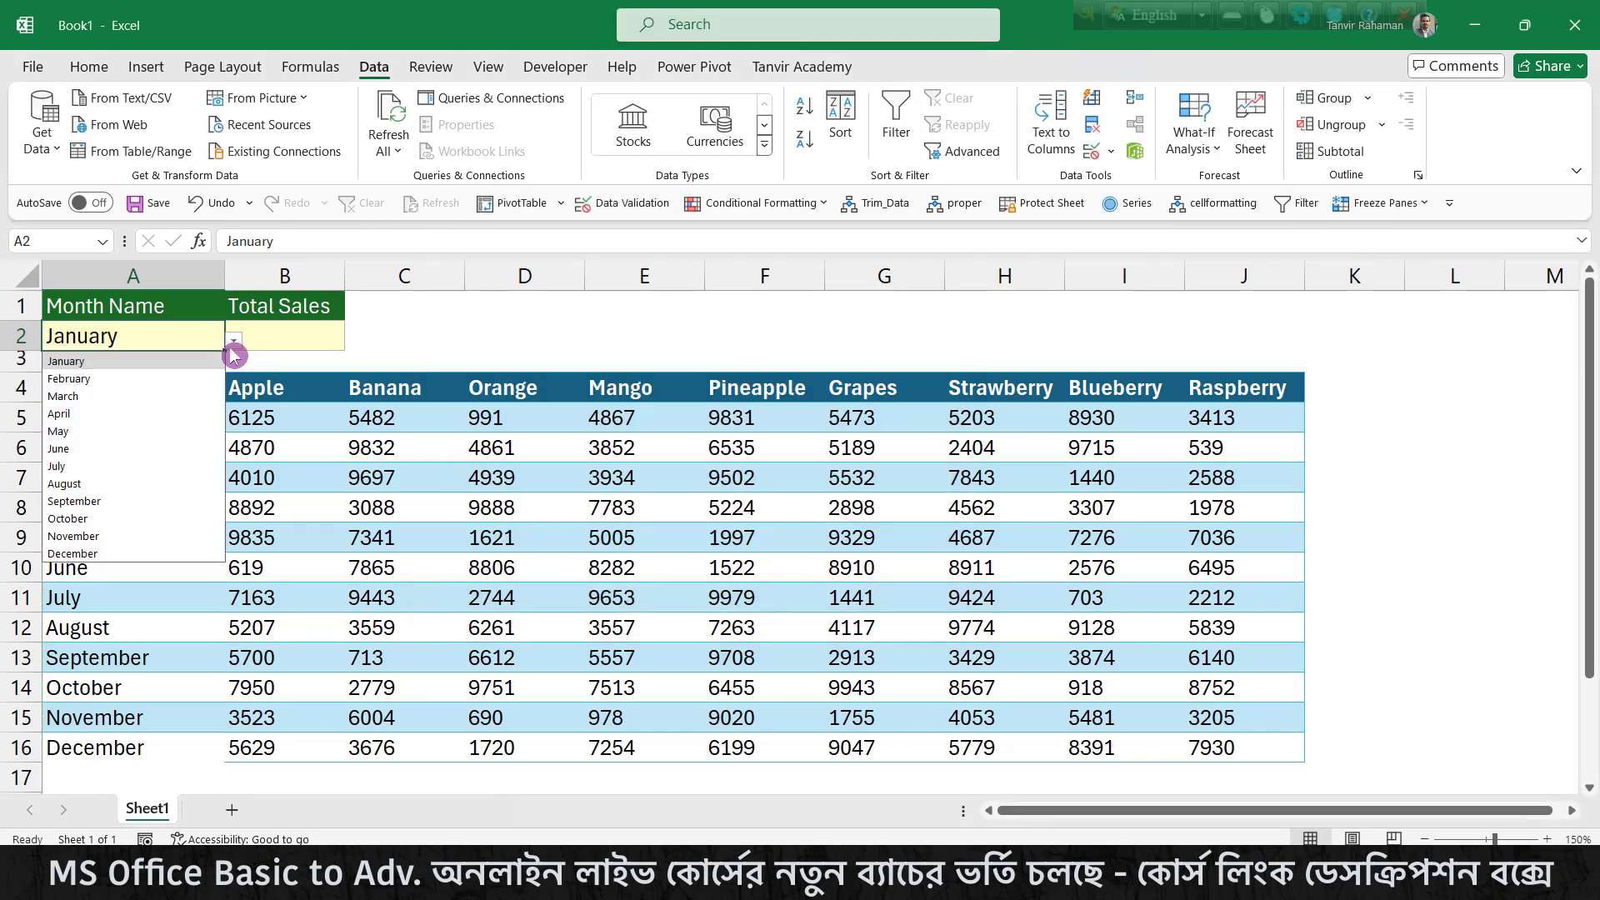
{"action": "left_click", "coordinate": [148, 385]}
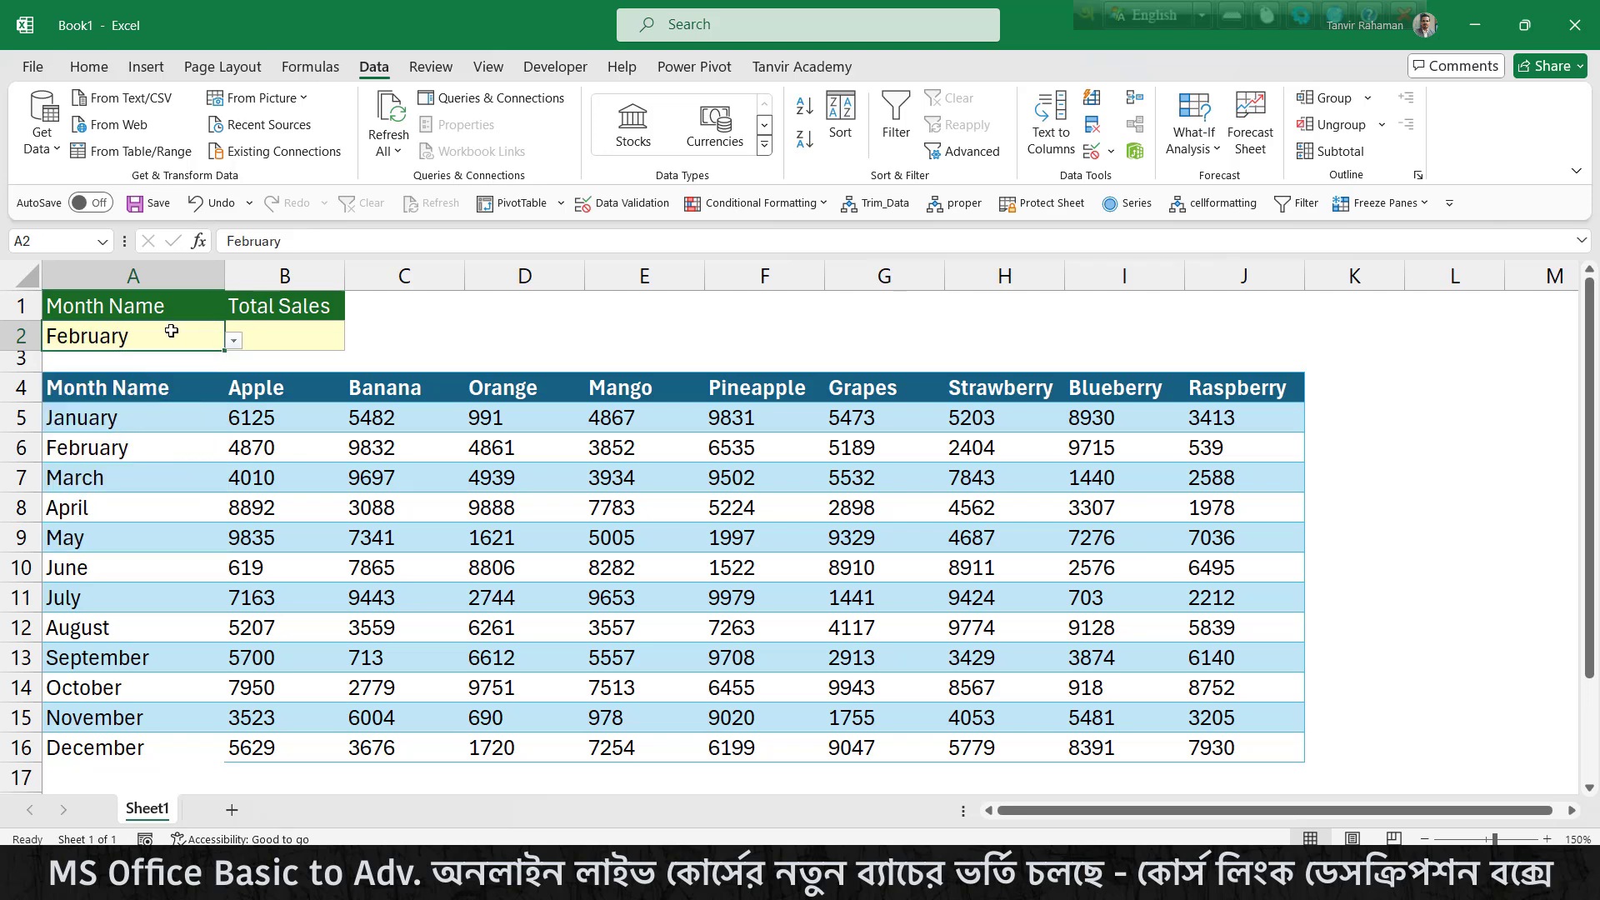
Enter the formula =SUM(INDIRECT(A2)) in cell B2 to total the selected month's named range
{"action": "left_click", "coordinate": [305, 332]}
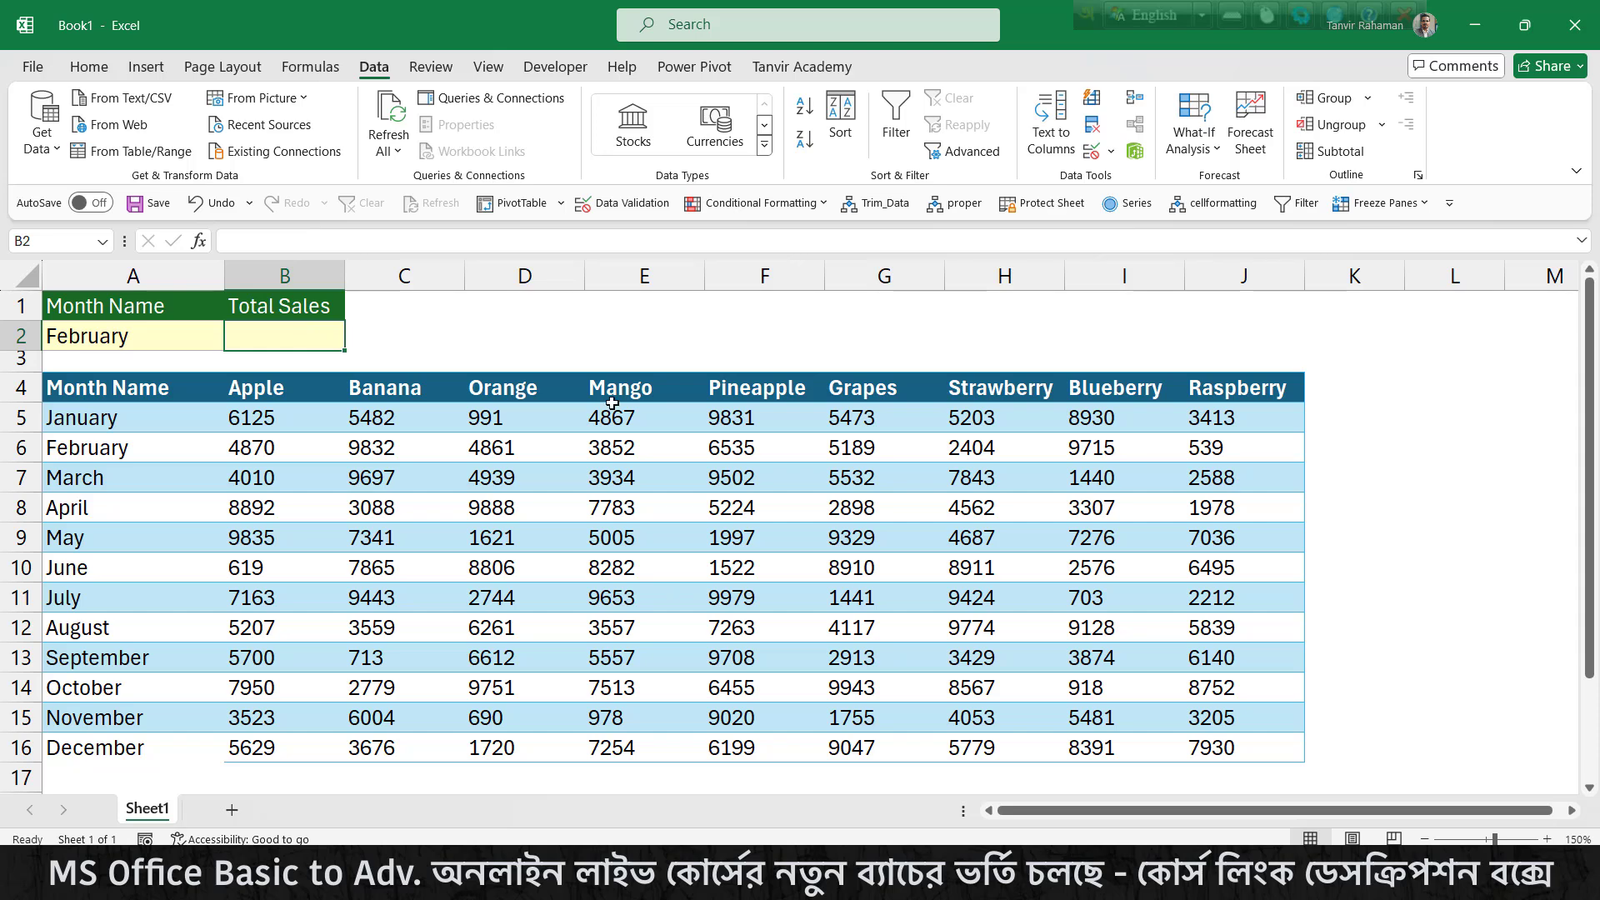
{"action": "type", "text": "="}
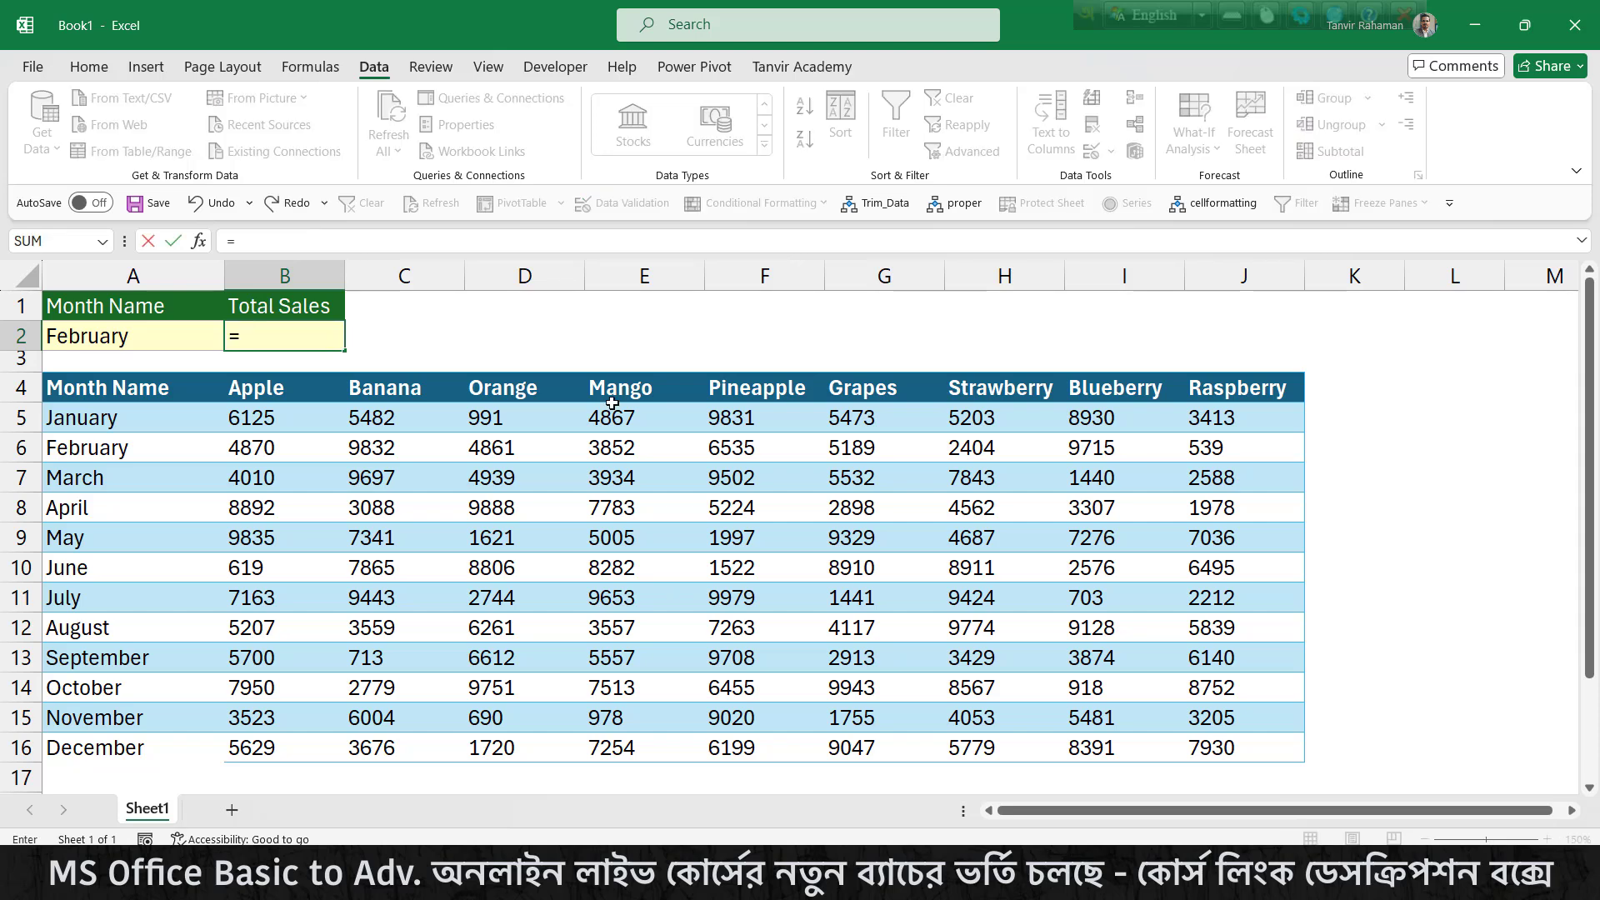
{"action": "type", "text": "sum"}
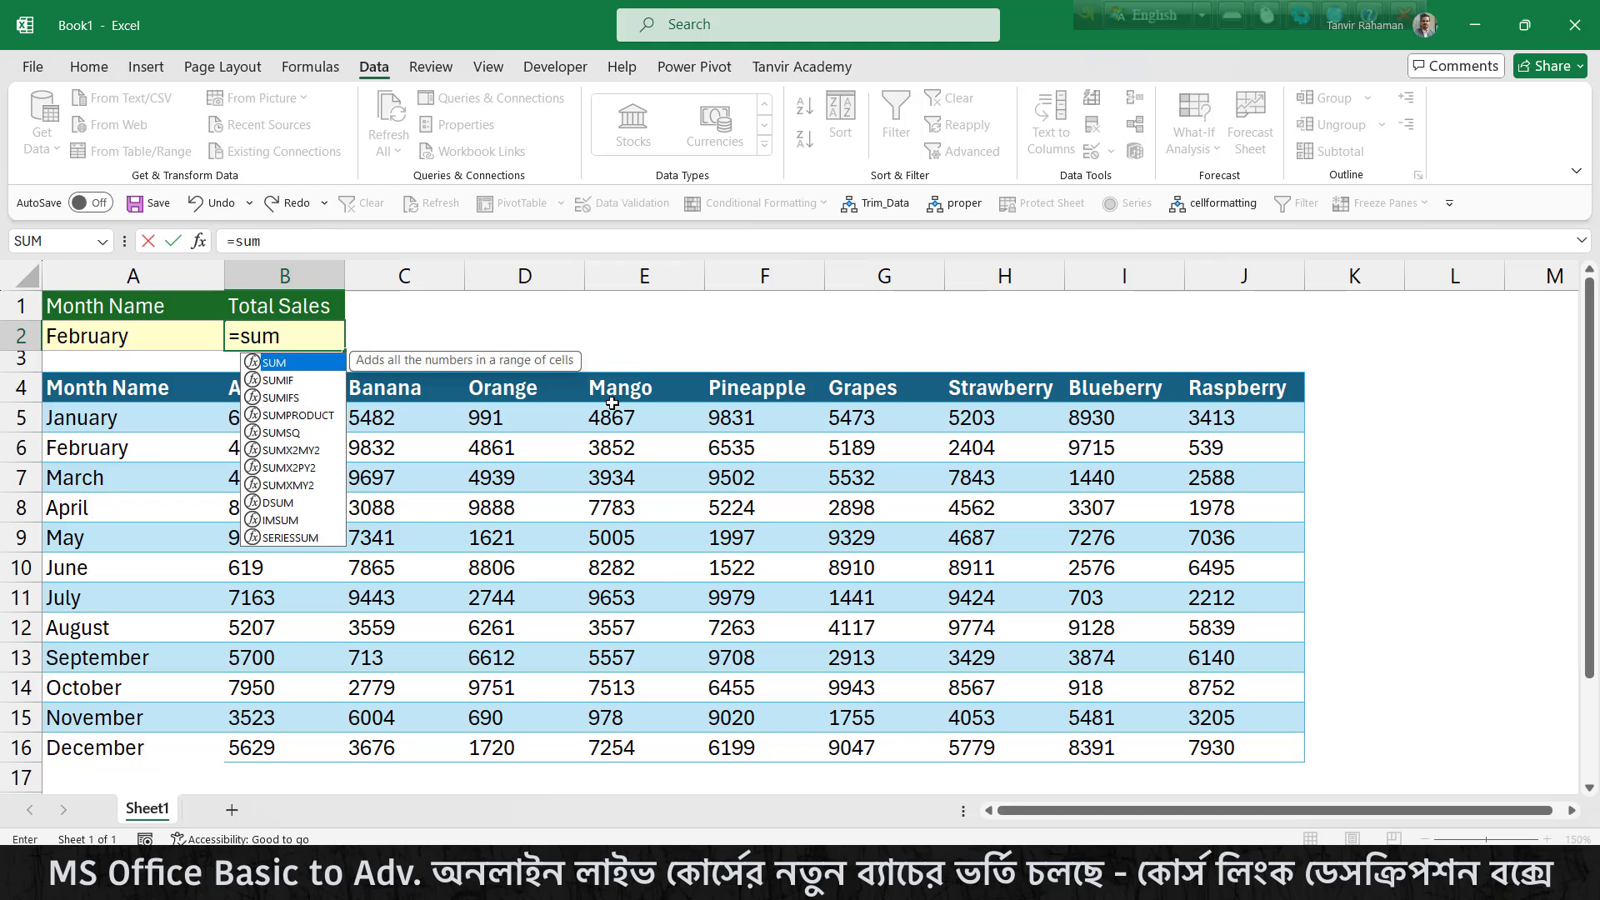
{"action": "key", "text": "Tab"}
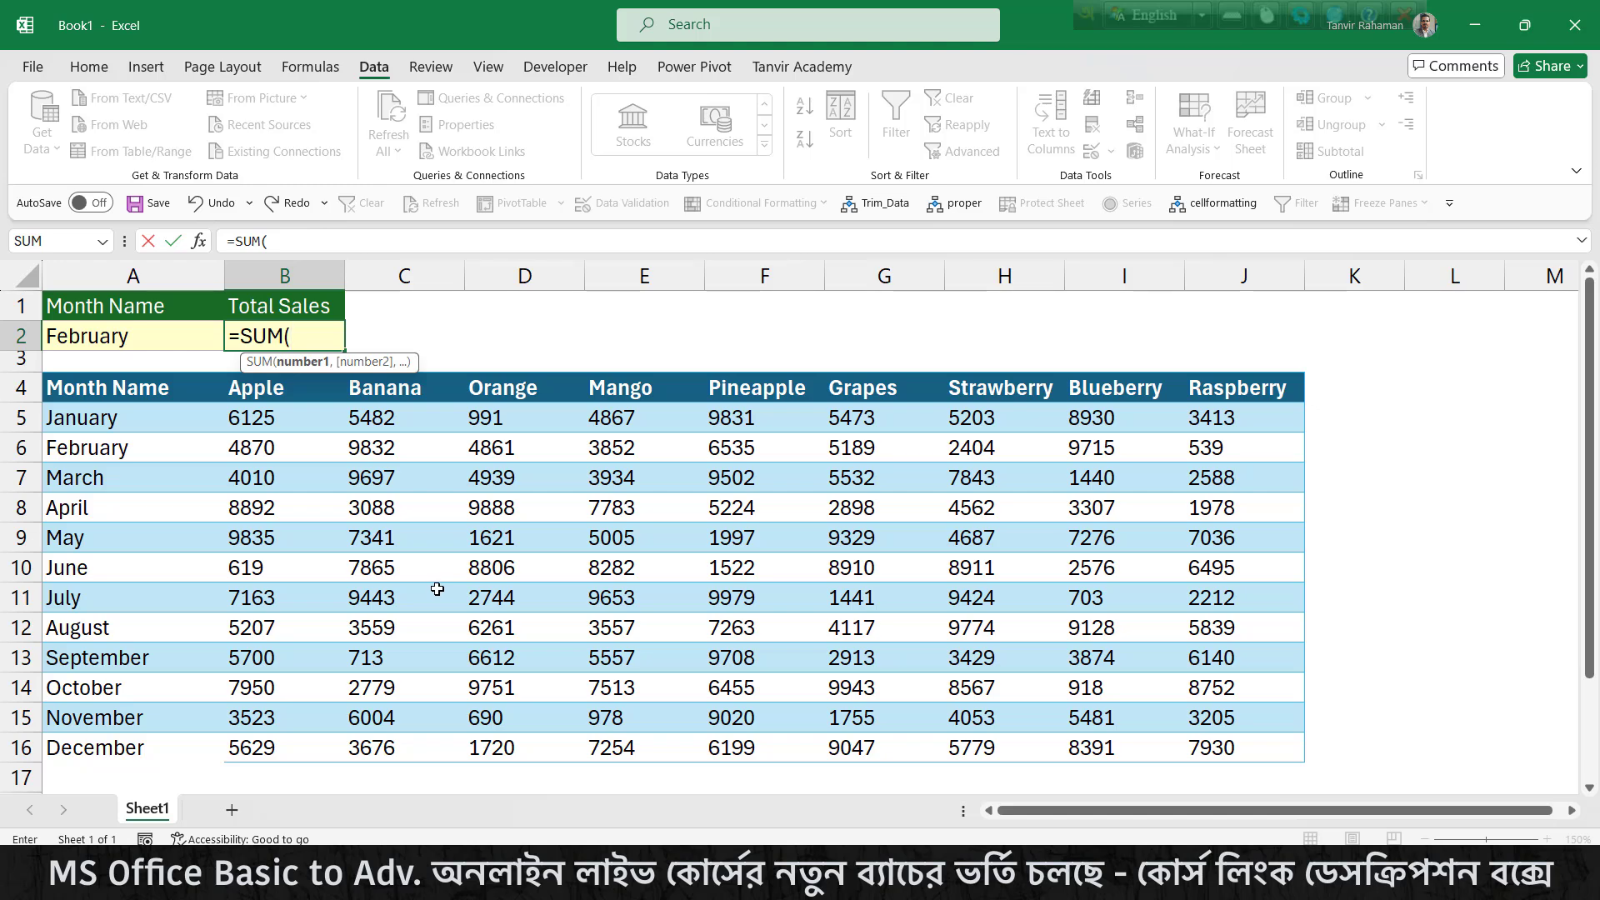
{"action": "type", "text": "ind"}
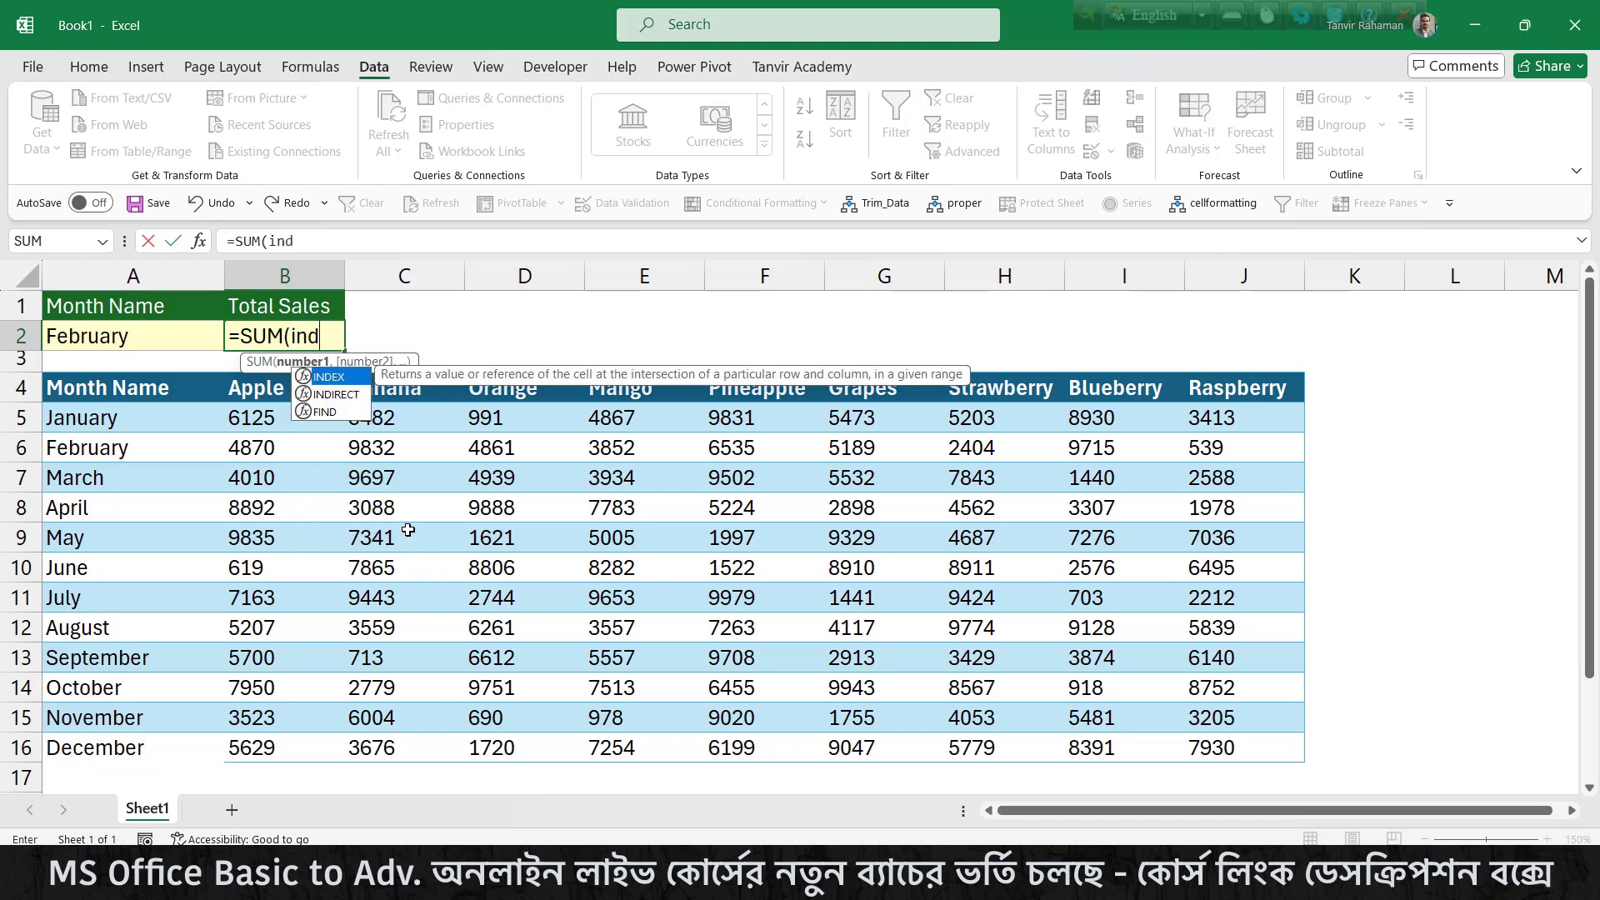
{"action": "type", "text": "i"}
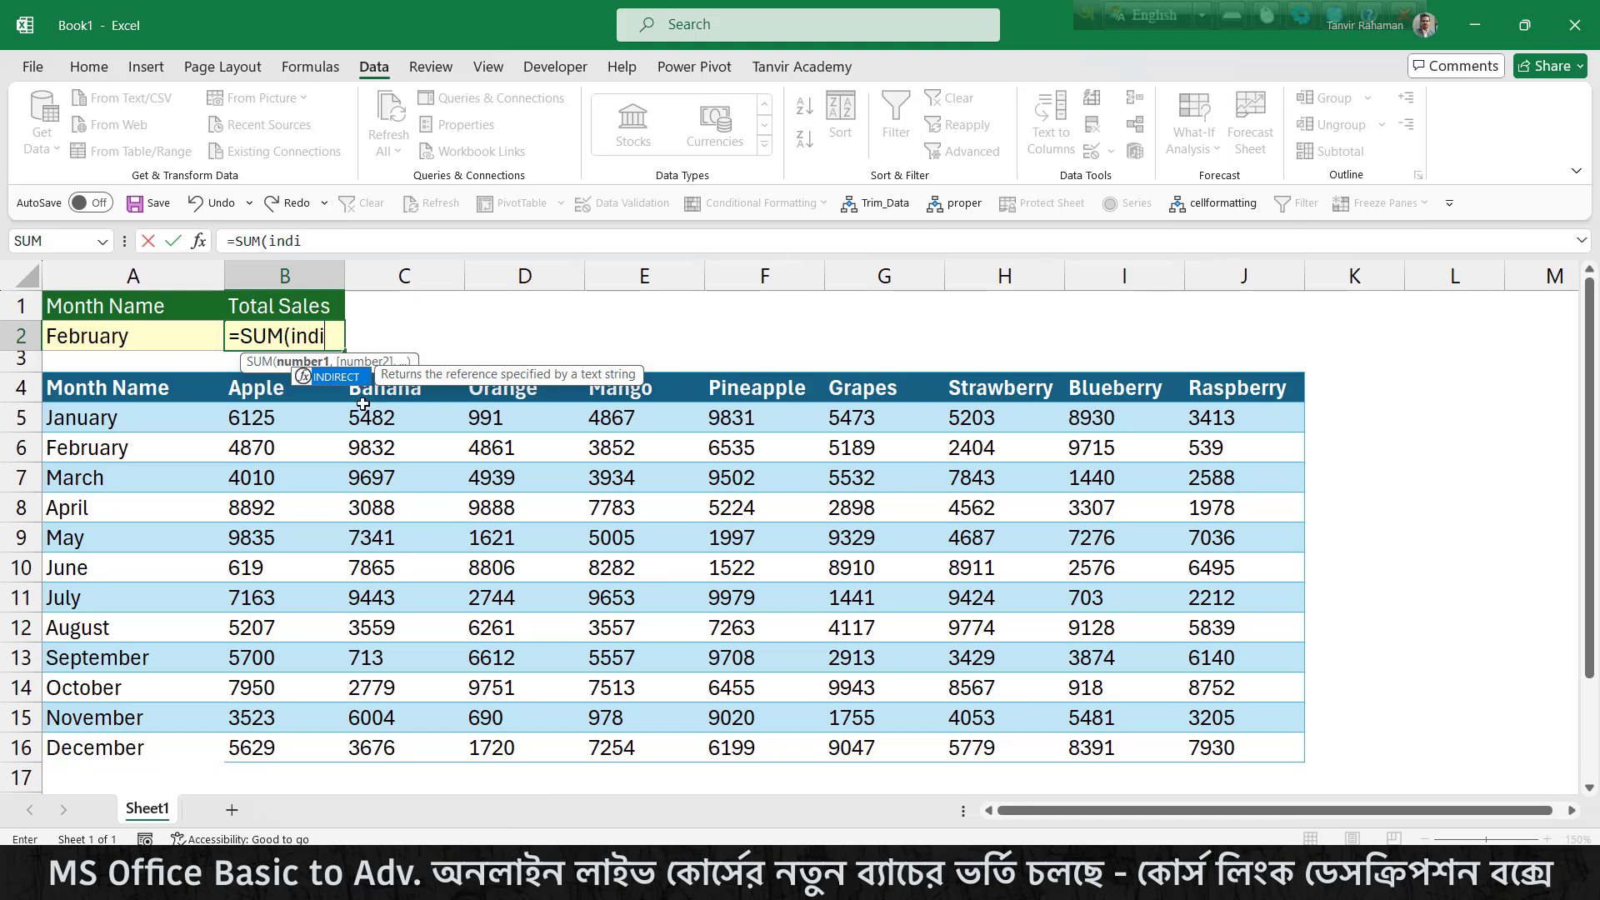
{"action": "key", "text": "Tab"}
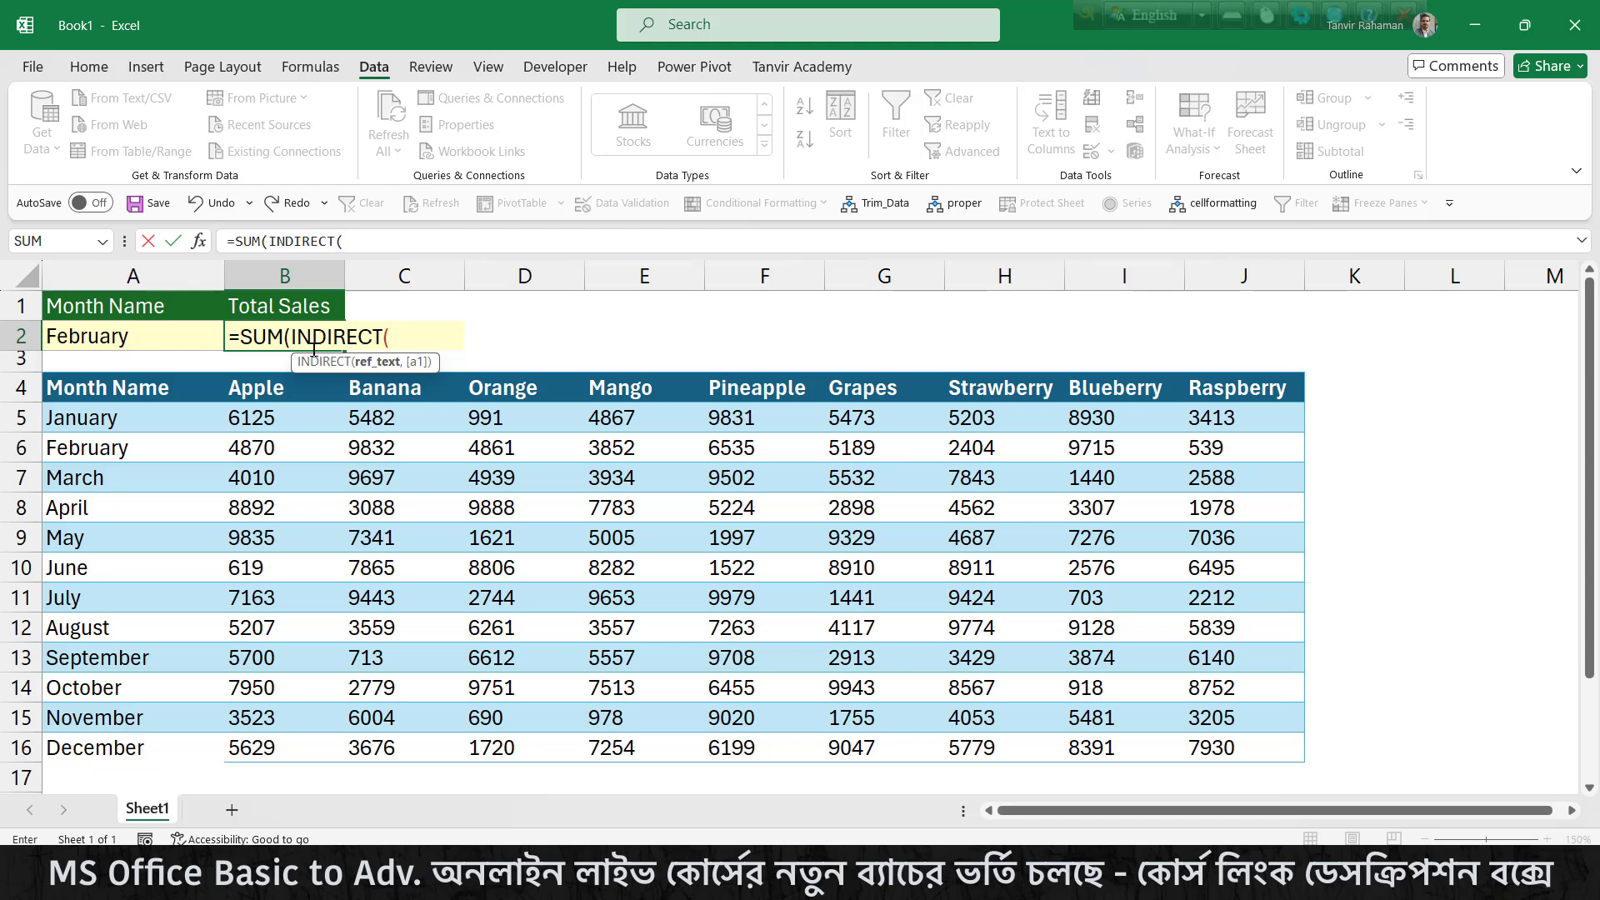
{"action": "left_click", "coordinate": [198, 335]}
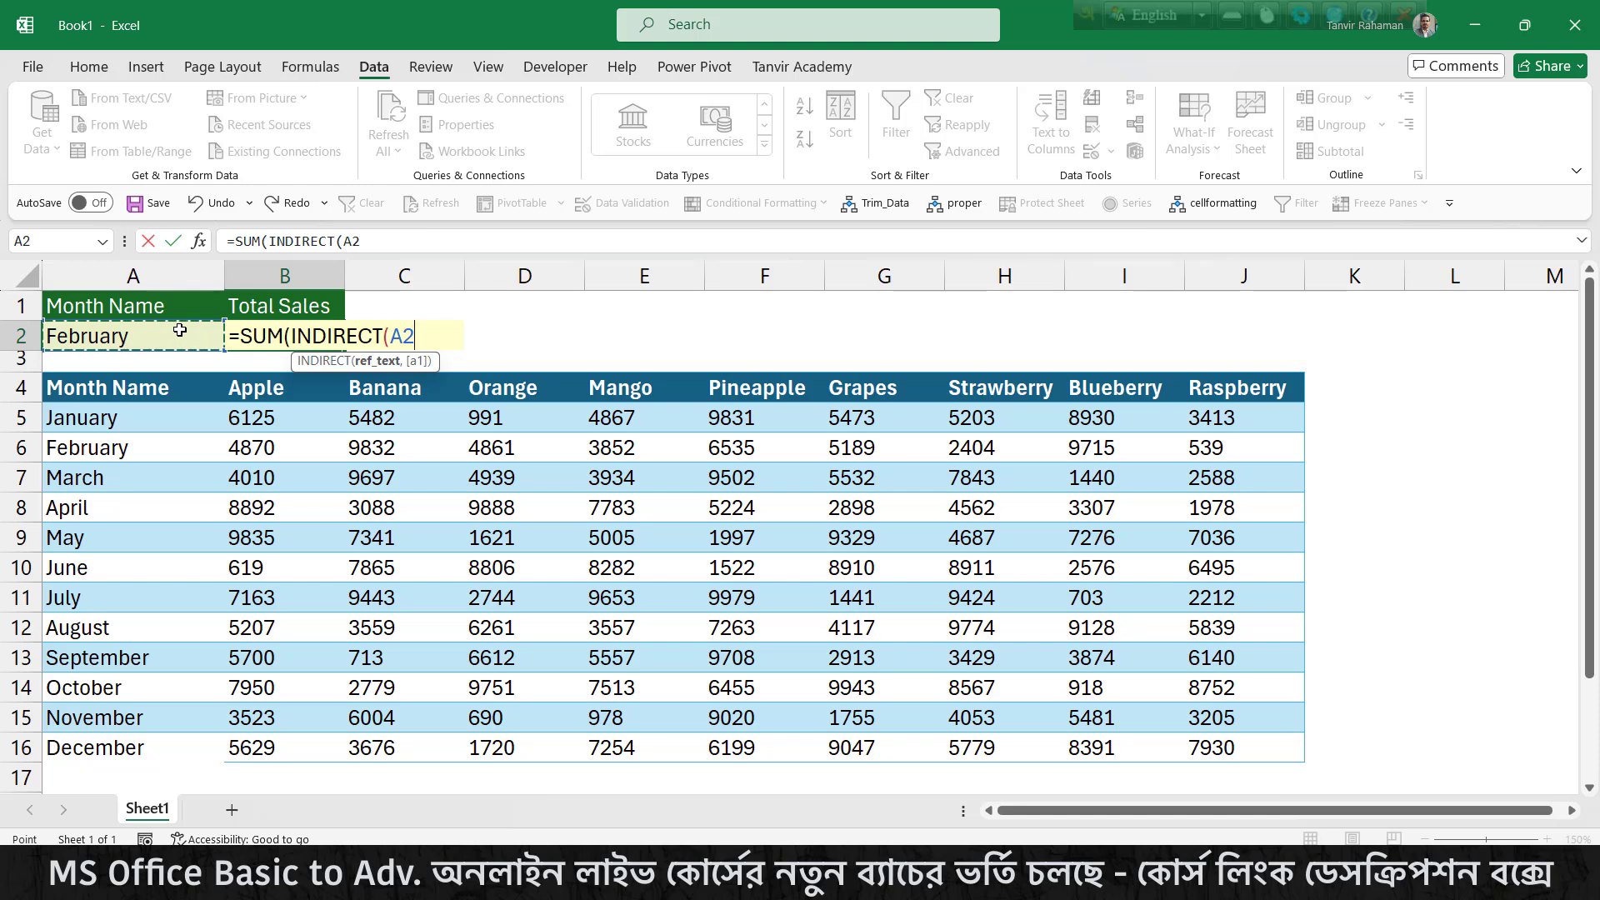
{"action": "type", "text": "))"}
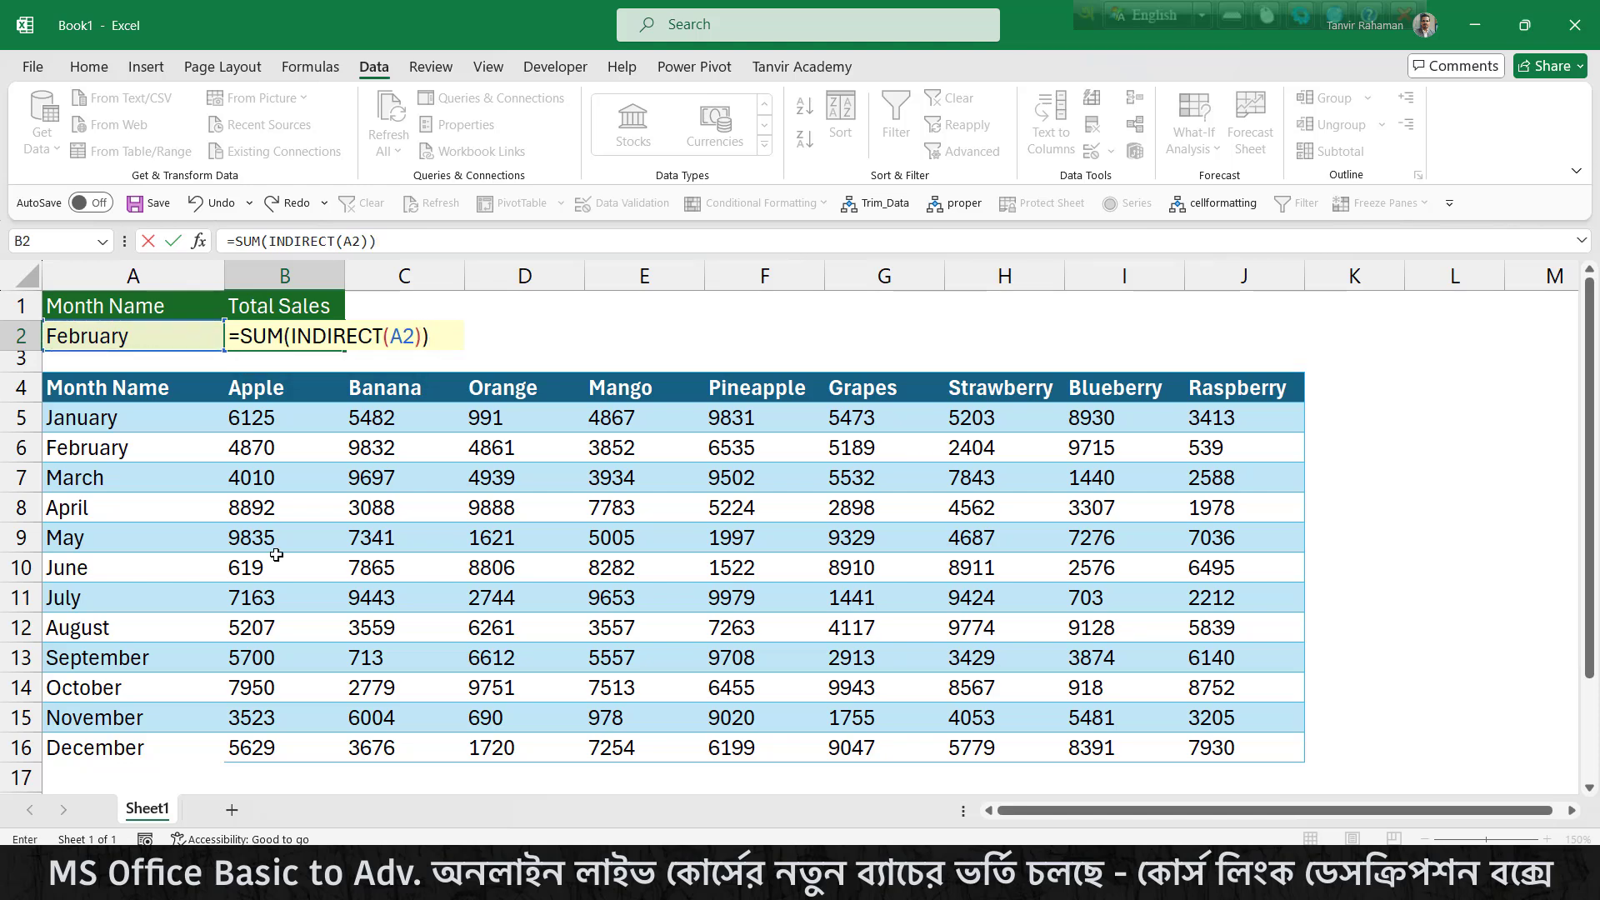
{"action": "key", "text": "Return"}
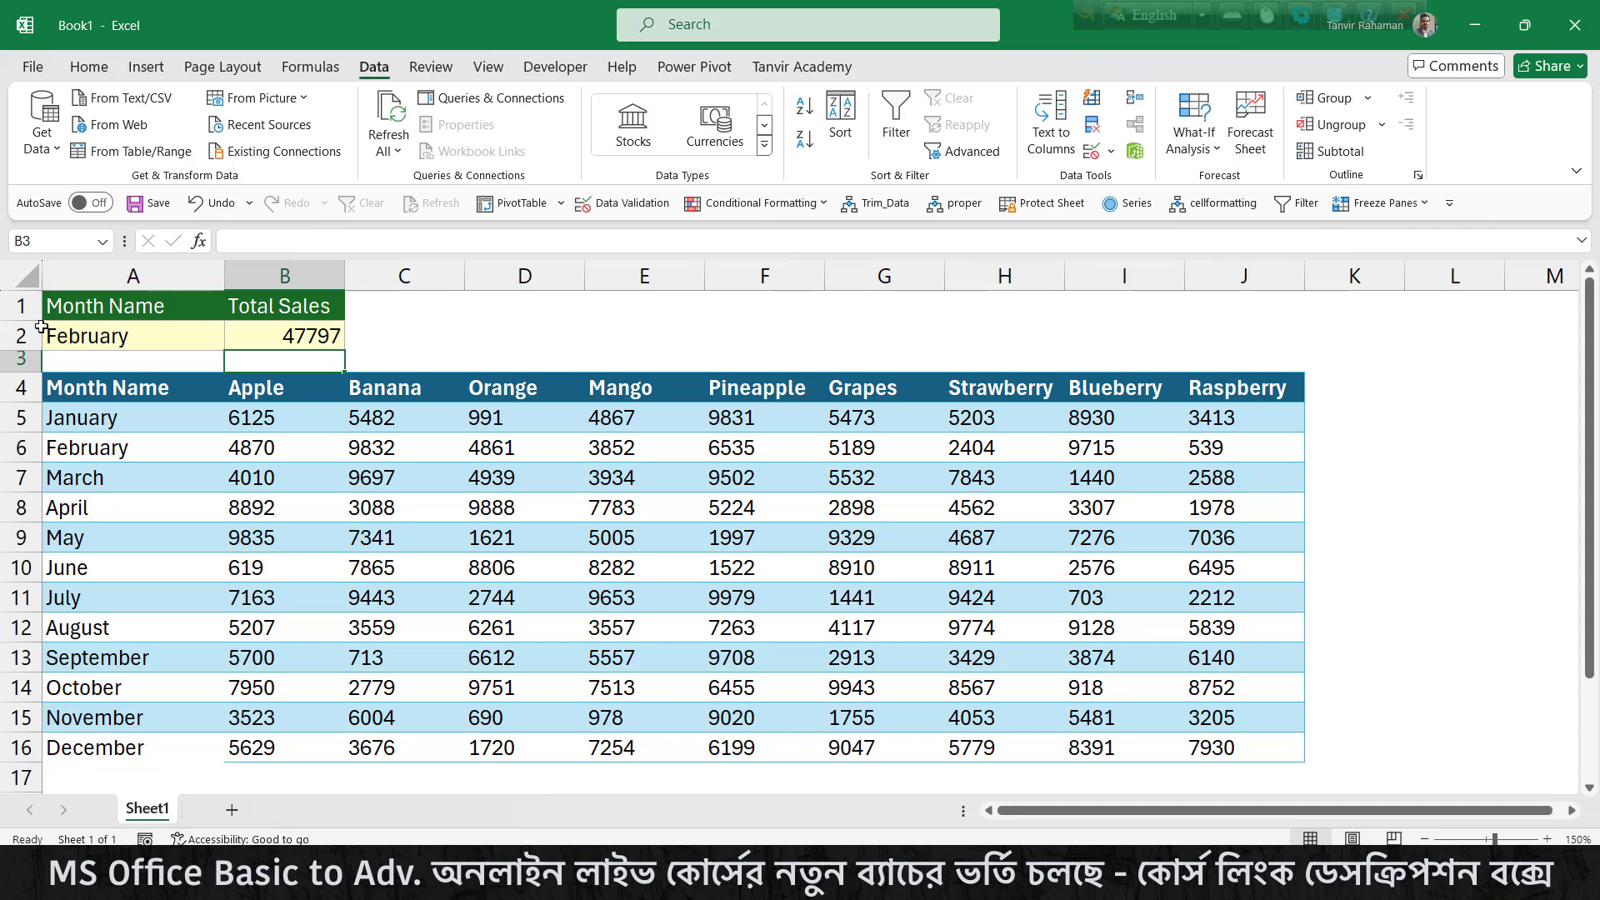
Test the total sales formula by choosing January, May and September in turn in cell A2
{"action": "left_click_drag", "start_coordinate": [97, 330], "coordinate": [233, 338]}
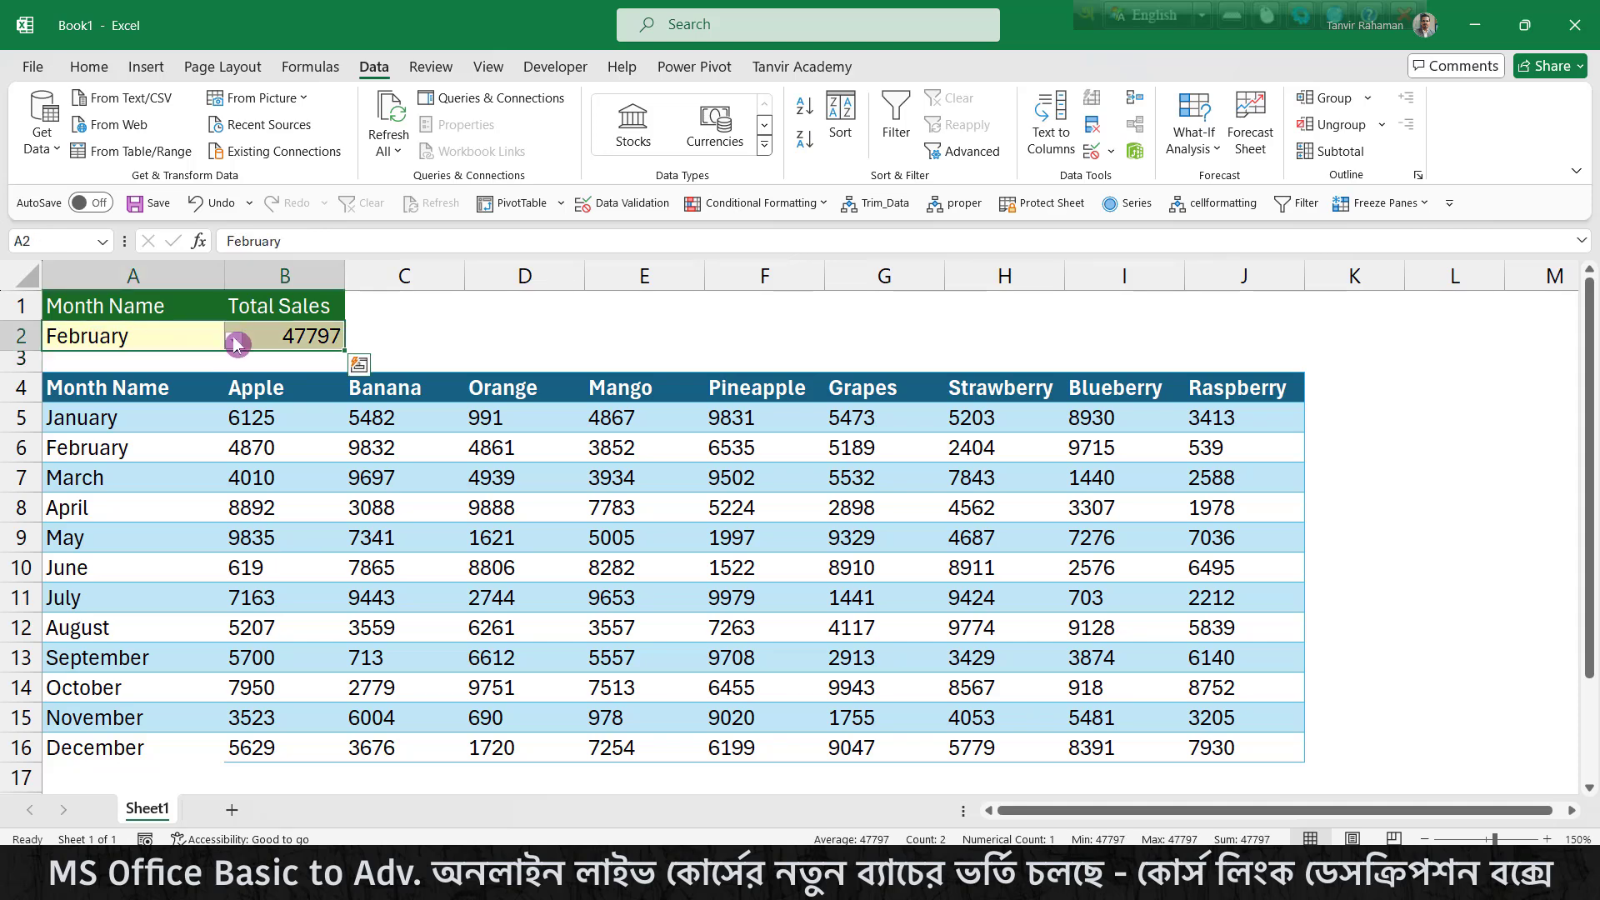
{"action": "left_click", "coordinate": [233, 338]}
{"action": "left_click", "coordinate": [168, 362]}
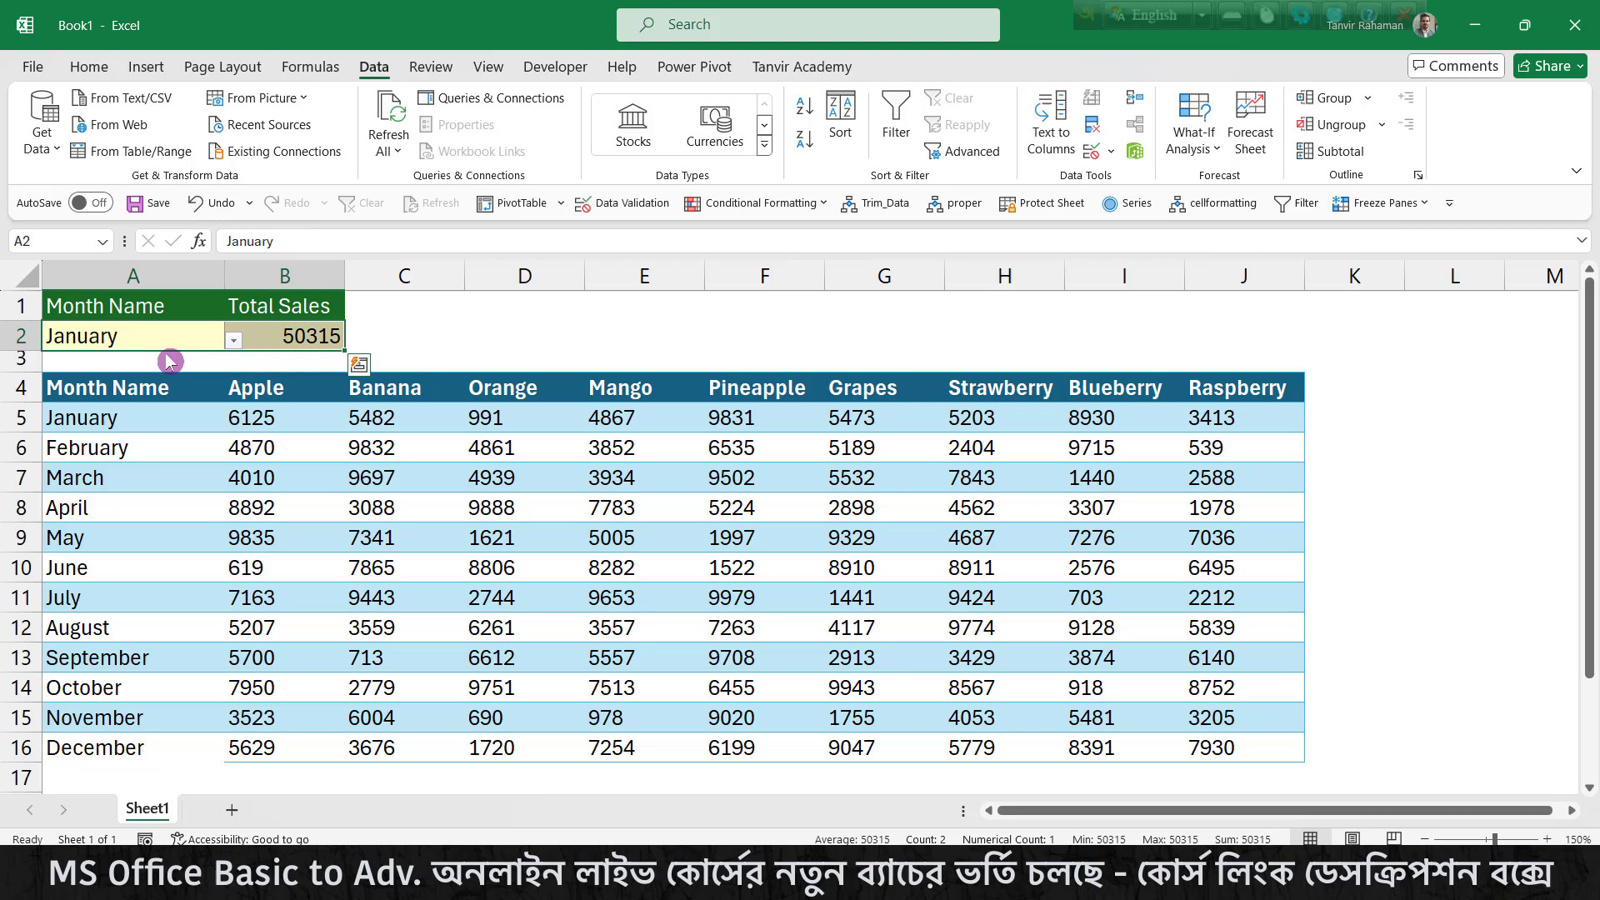
{"action": "left_click", "coordinate": [233, 339]}
{"action": "left_click", "coordinate": [106, 431]}
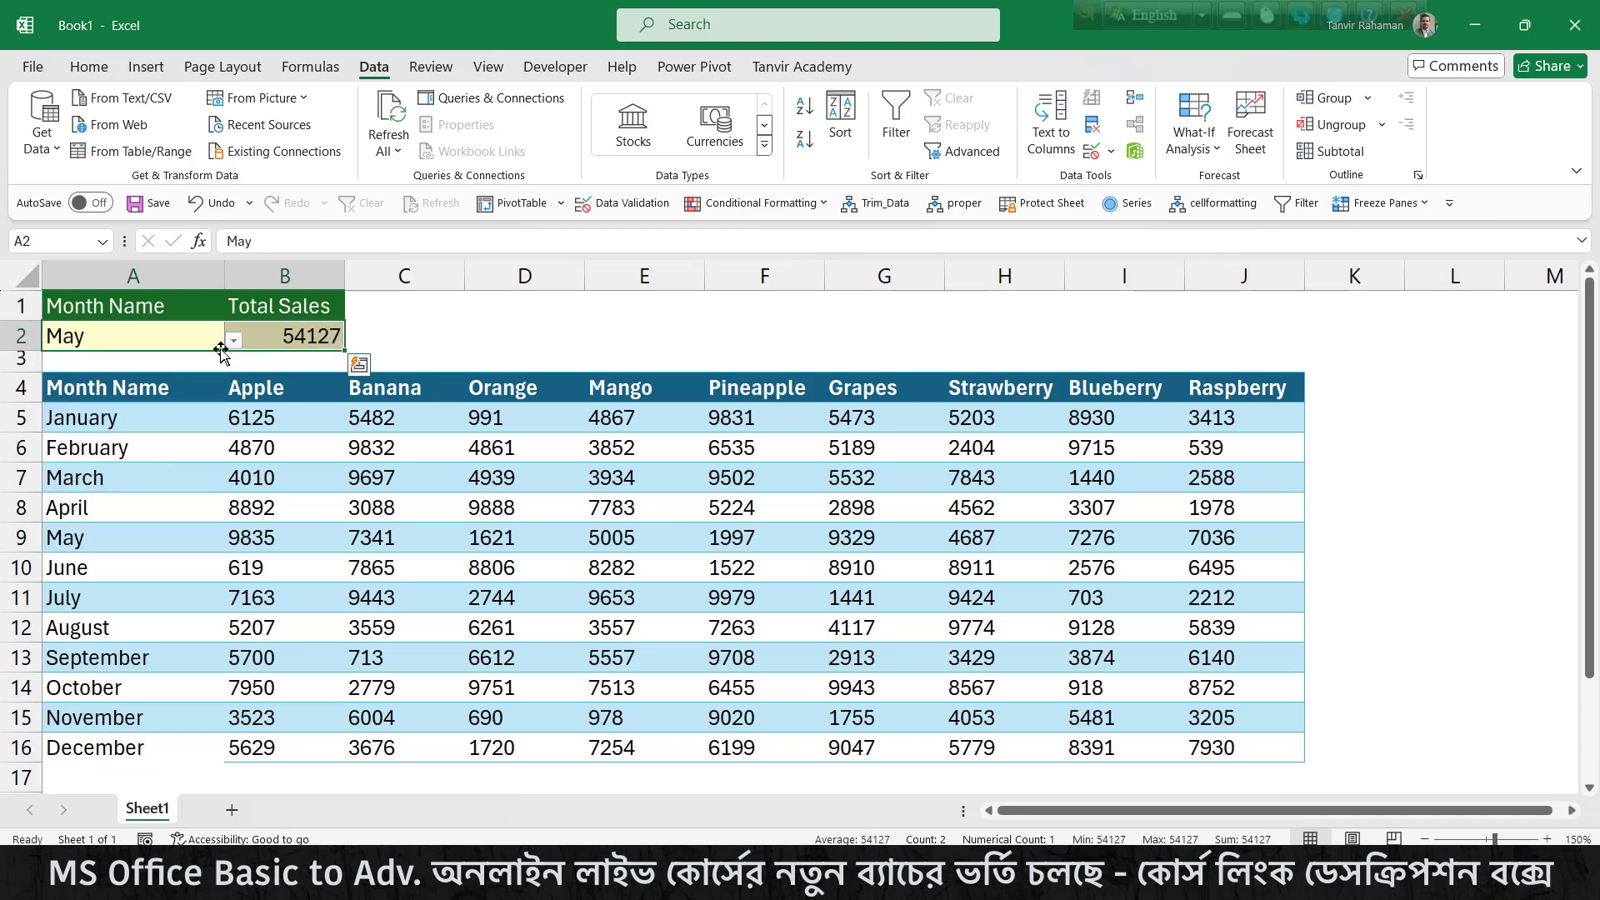
{"action": "left_click", "coordinate": [233, 340]}
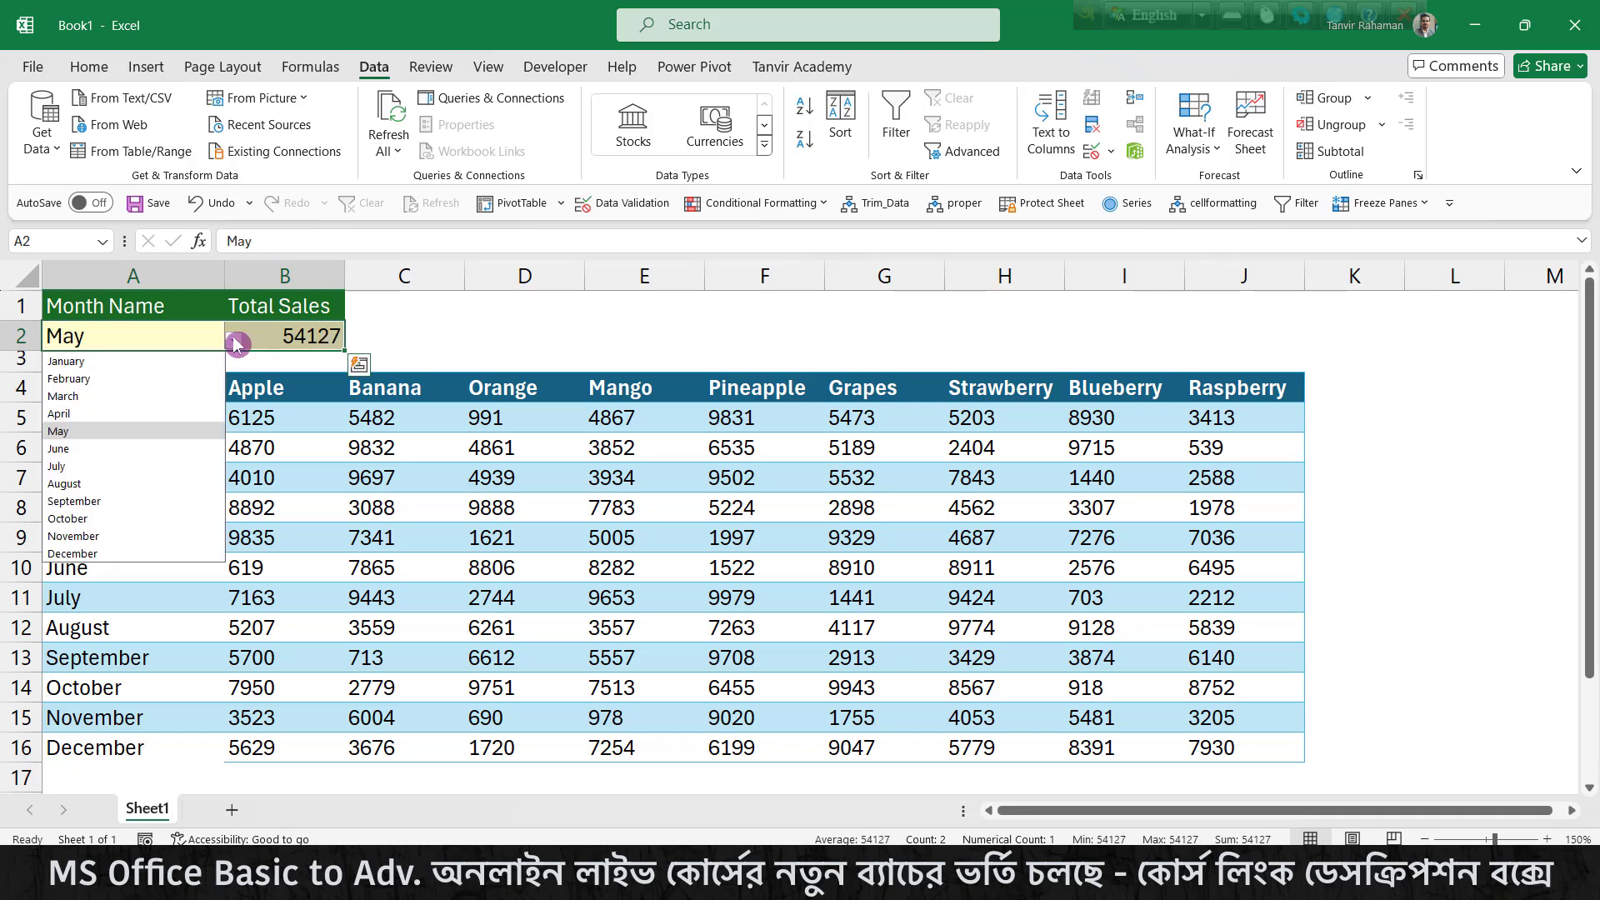
{"action": "left_click", "coordinate": [120, 503]}
{"action": "left_click", "coordinate": [288, 452]}
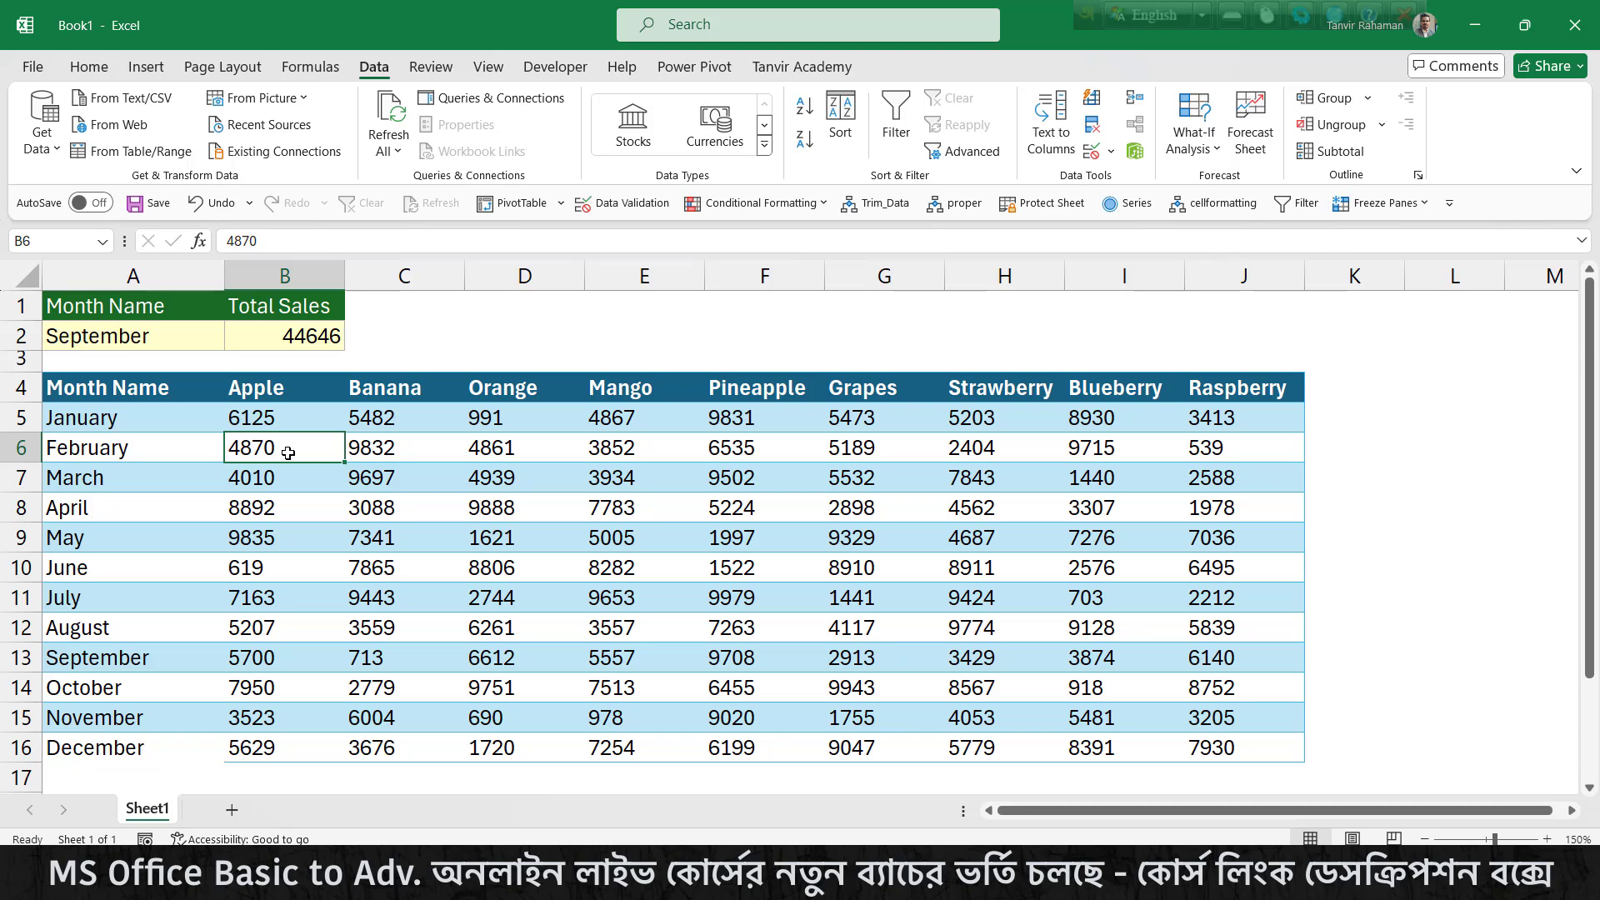
Add a new blank worksheet after Sheet1 for demonstrating the INDIRECT function
{"action": "left_click", "coordinate": [230, 810]}
{"action": "left_click", "coordinate": [1546, 839]}
{"action": "left_click", "coordinate": [1547, 839]}
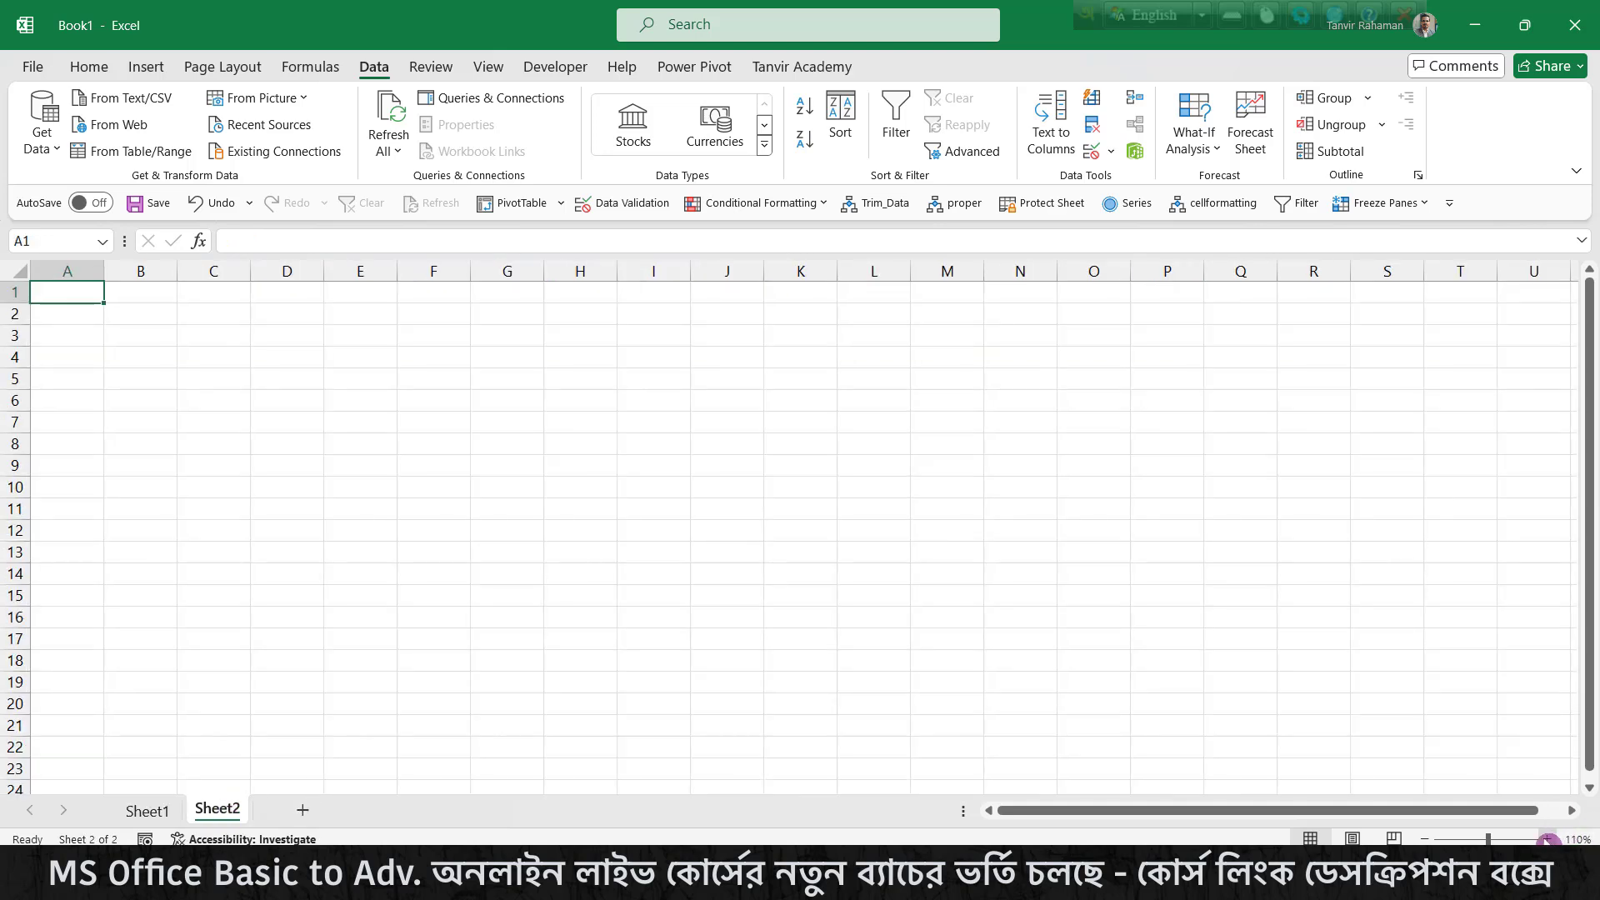
{"action": "left_click", "coordinate": [1546, 839]}
{"action": "left_click", "coordinate": [1546, 839]}
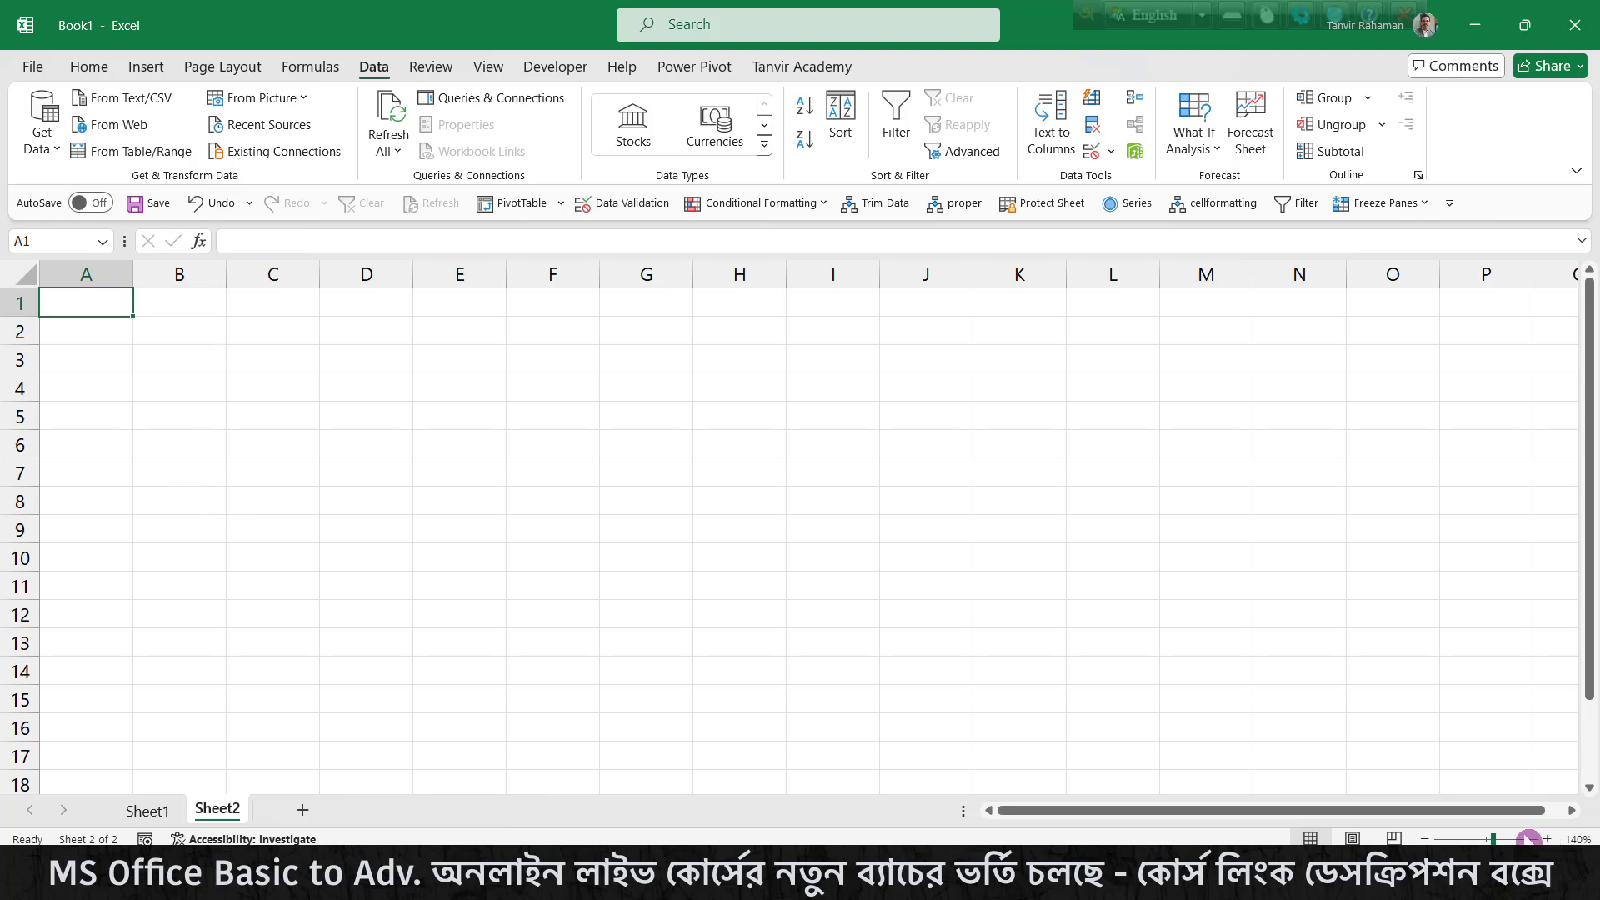
{"action": "left_click", "coordinate": [1547, 839]}
{"action": "left_click", "coordinate": [1547, 839]}
{"action": "left_click", "coordinate": [1547, 839]}
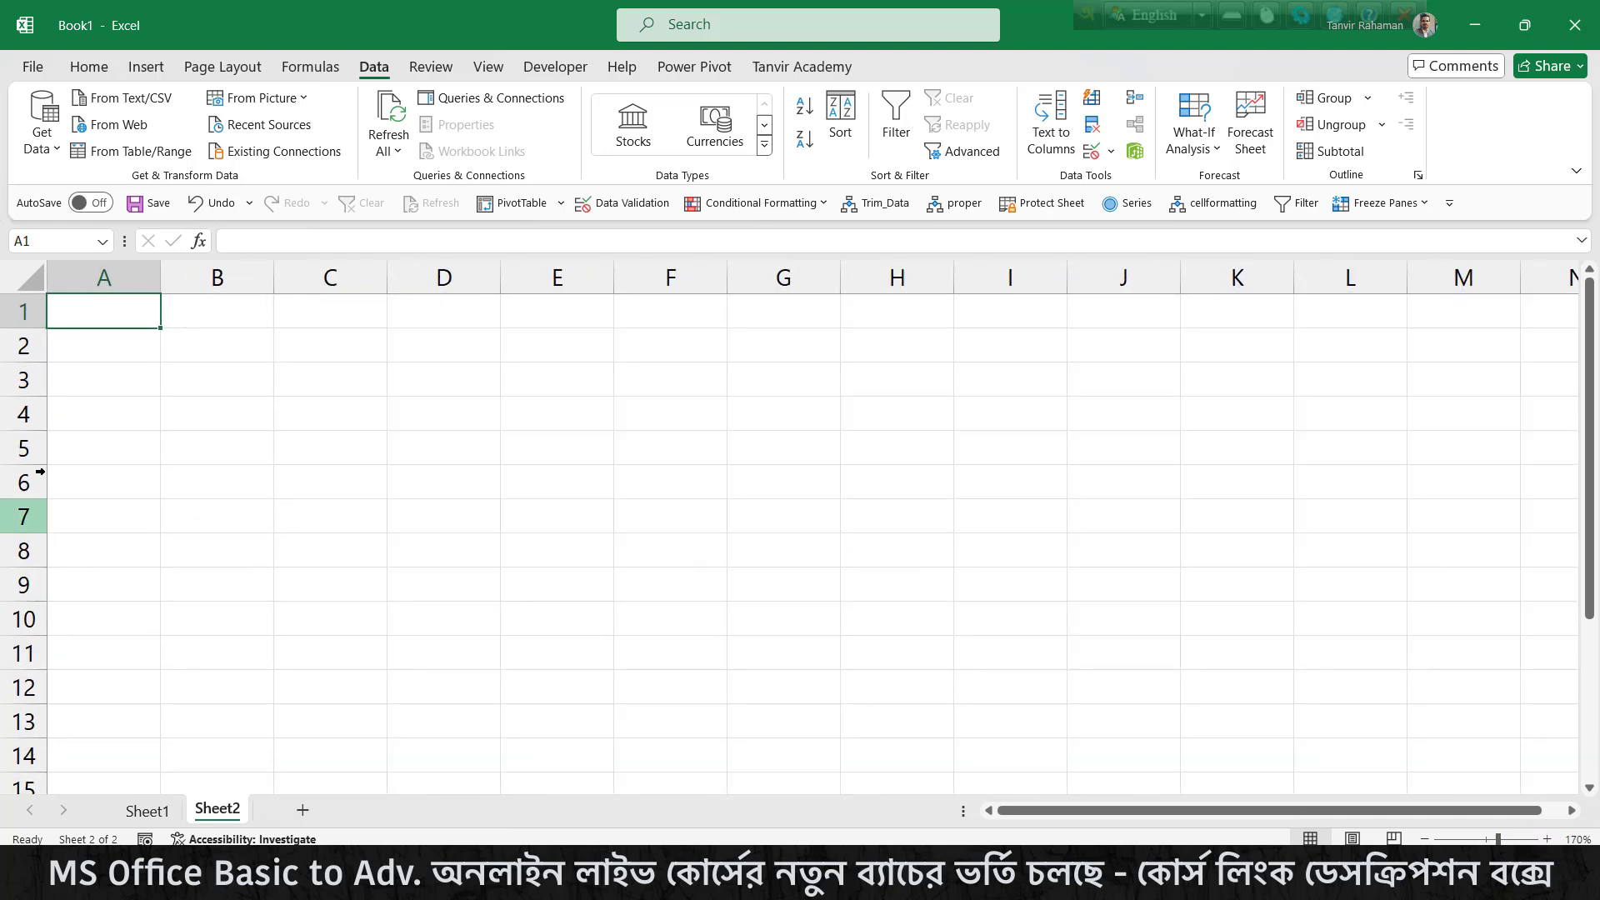
Enter the formula =INDIRECT(A1) in cell B3 of Sheet2
{"action": "left_click", "coordinate": [215, 378]}
{"action": "type", "text": "=in"}
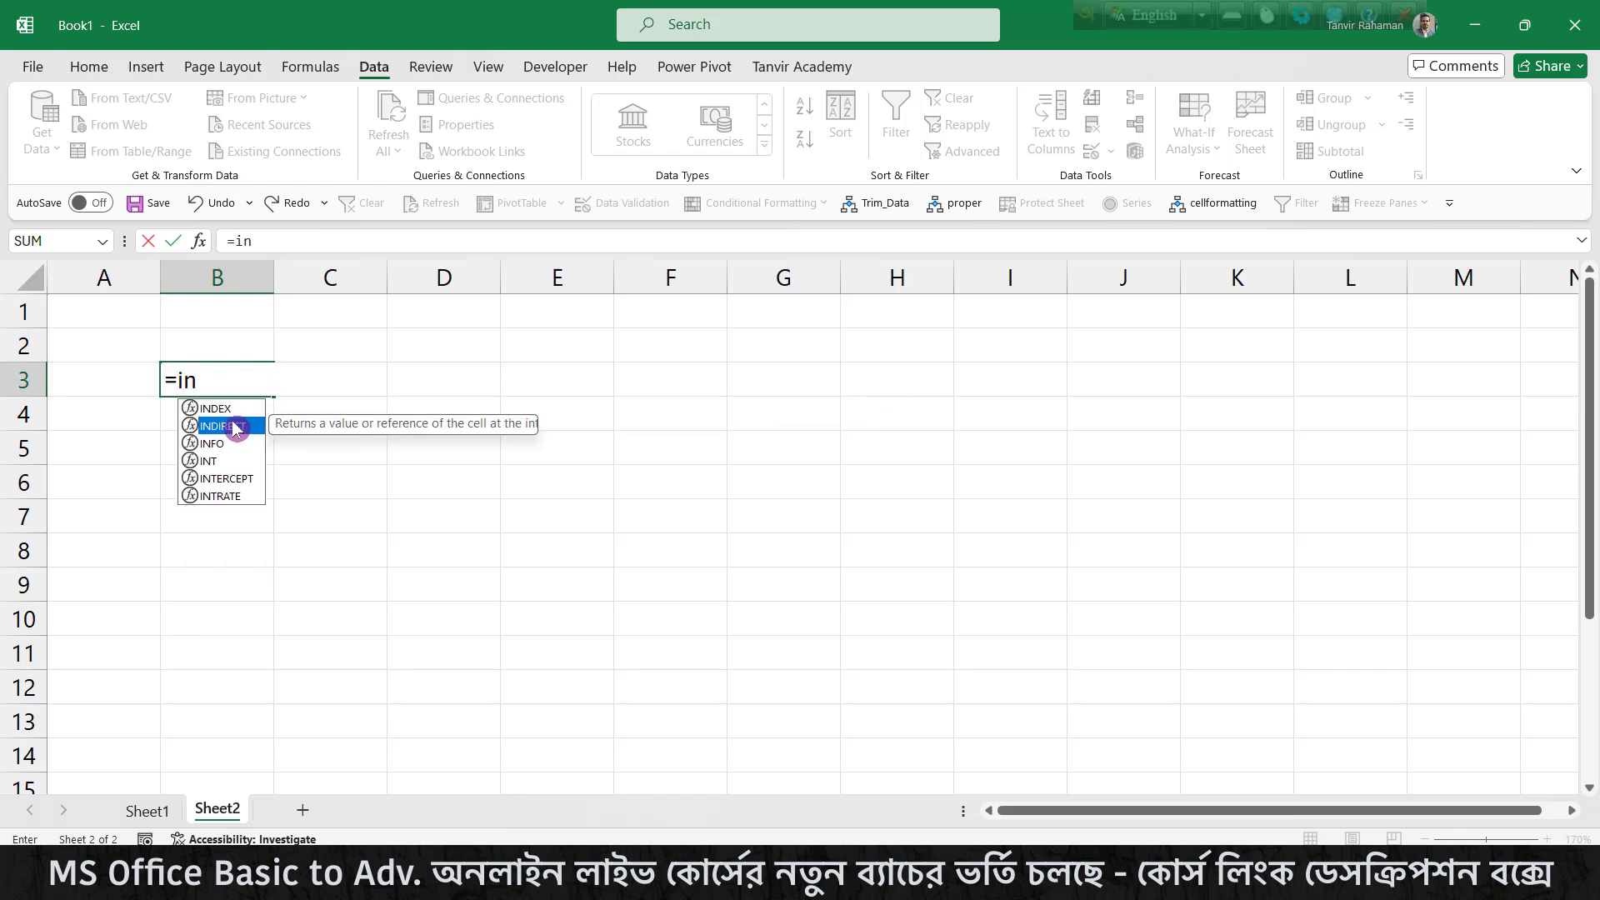
{"action": "double_click", "coordinate": [225, 426]}
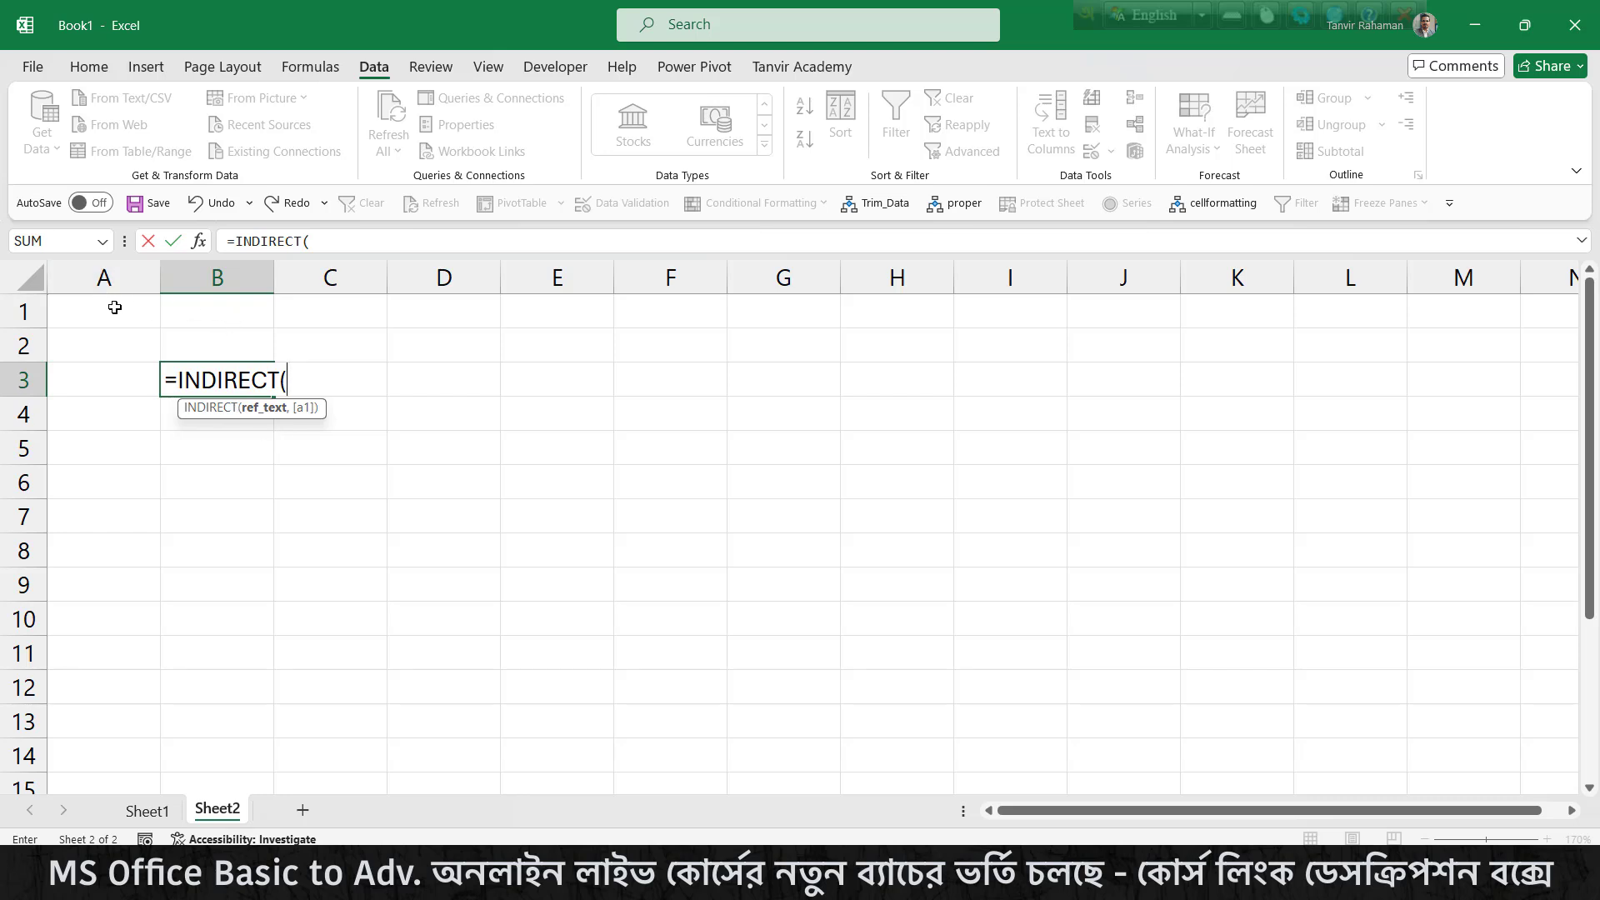
{"action": "left_click_drag", "start_coordinate": [120, 309], "coordinate": [173, 338]}
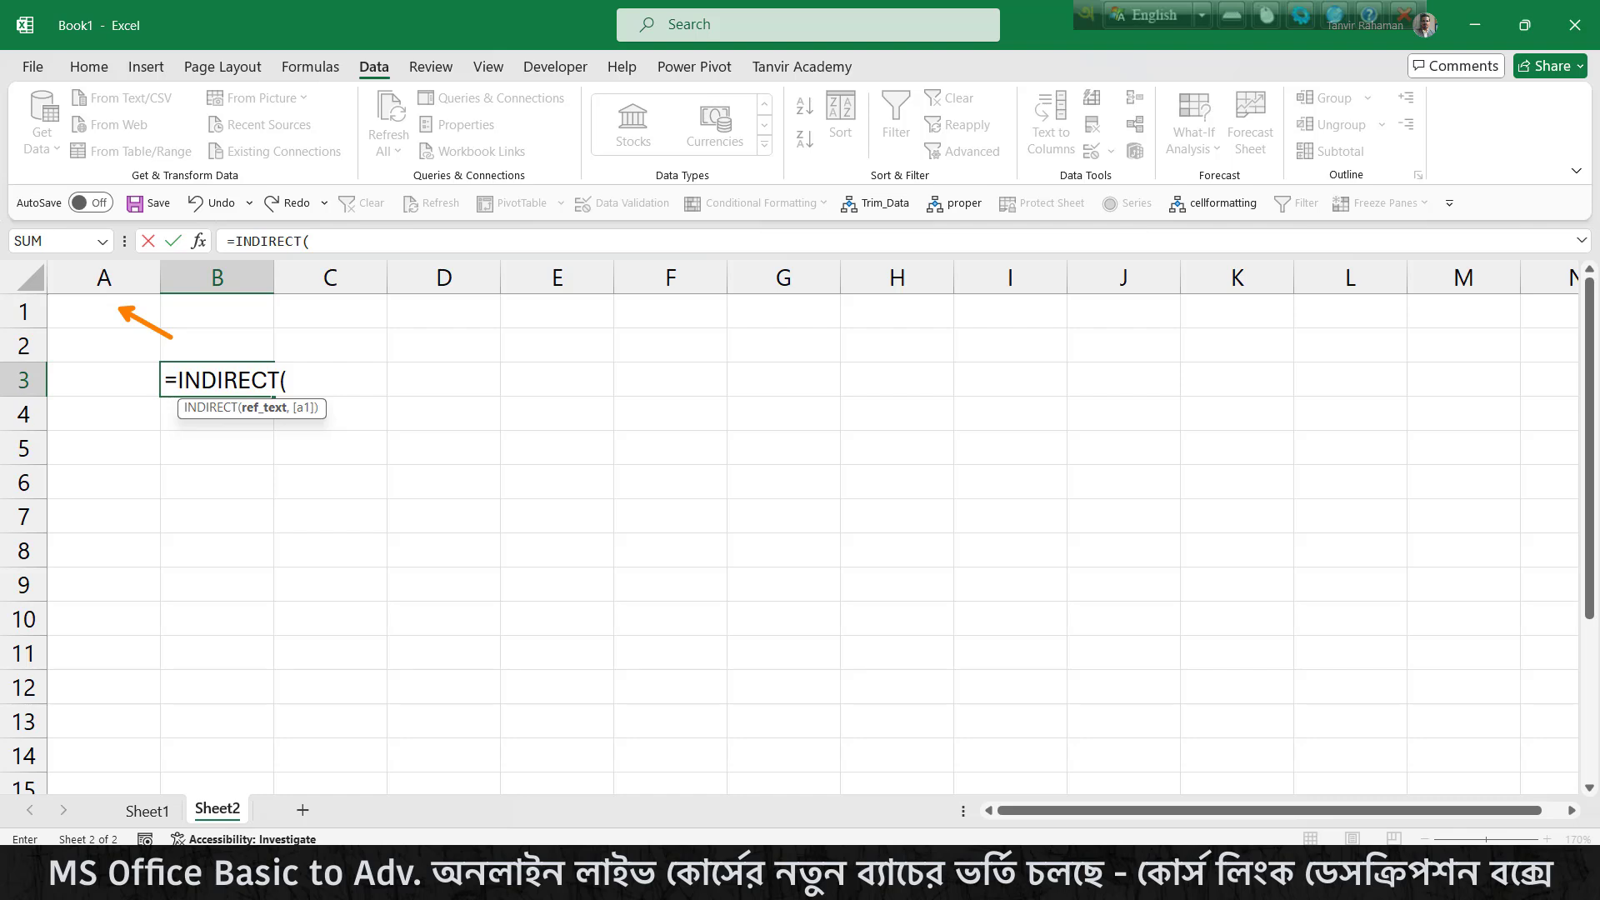
{"action": "type", "text": "A"}
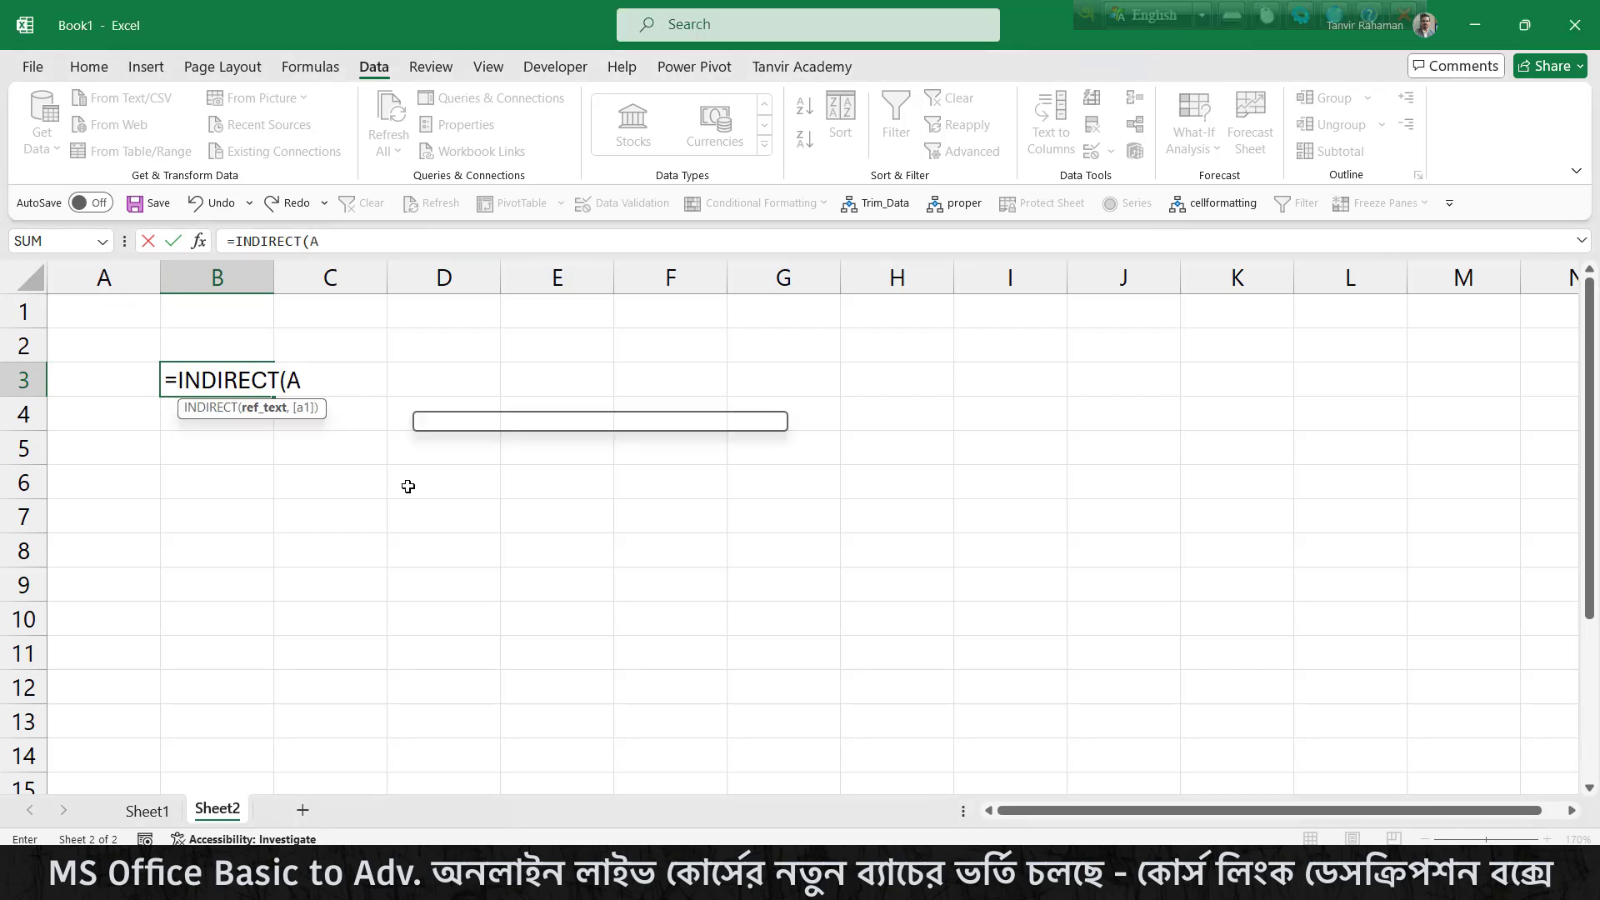
{"action": "type", "text": "1_"}
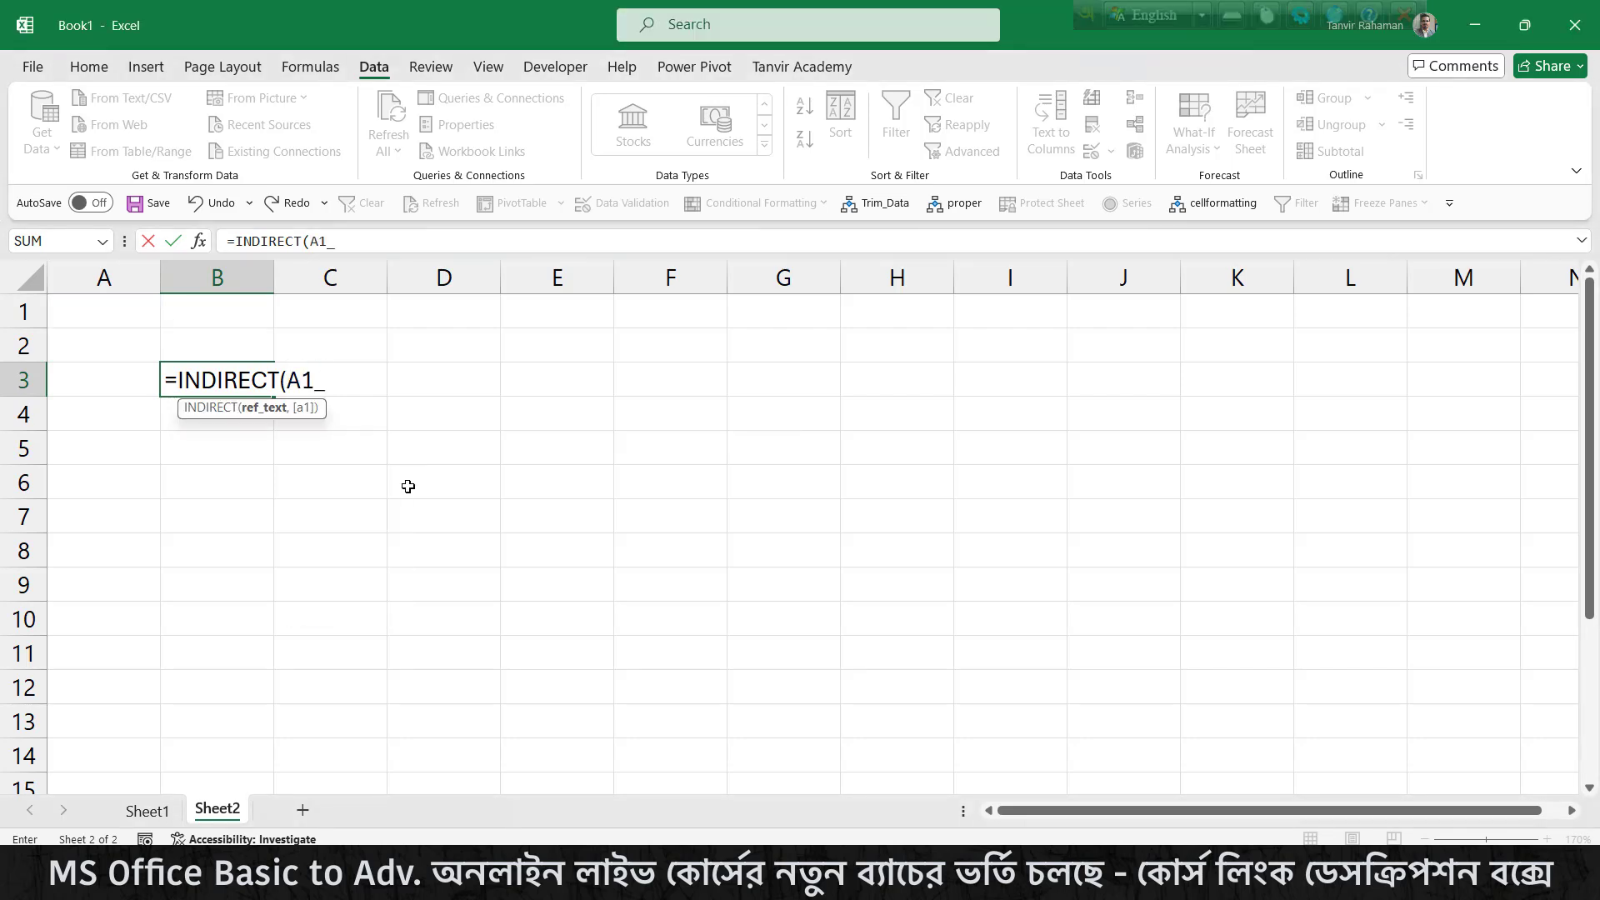
{"action": "key", "text": "BackSpace"}
{"action": "type", "text": ")"}
{"action": "key", "text": "Return"}
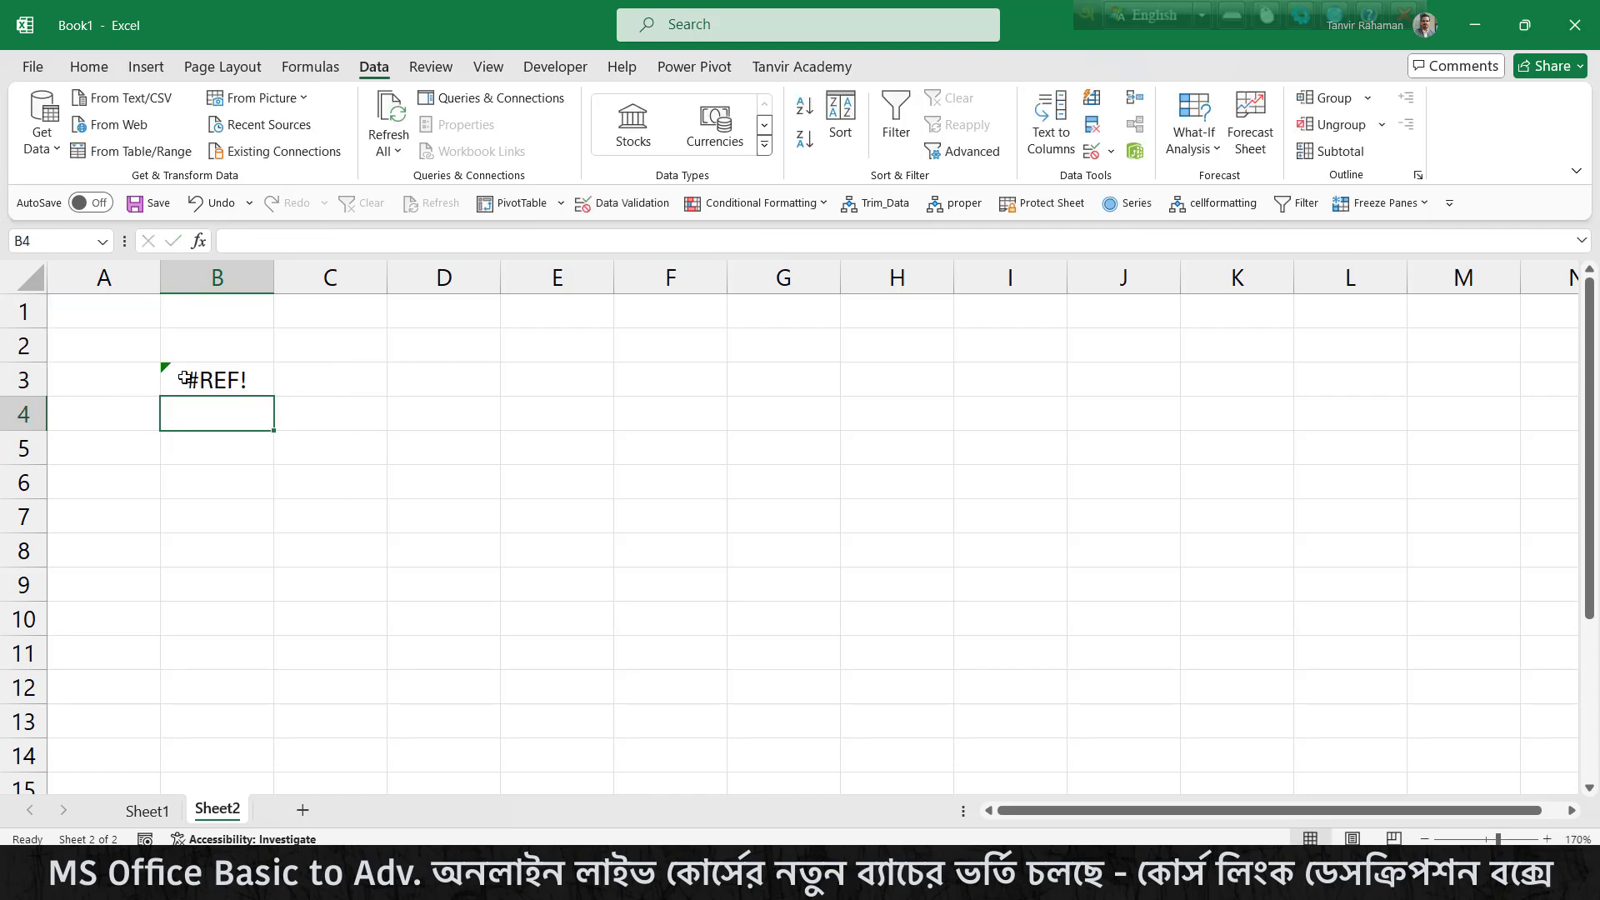
Enter a person's first name in cell A1 of Sheet2 and check the INDIRECT formula in B3
{"action": "left_click", "coordinate": [113, 310]}
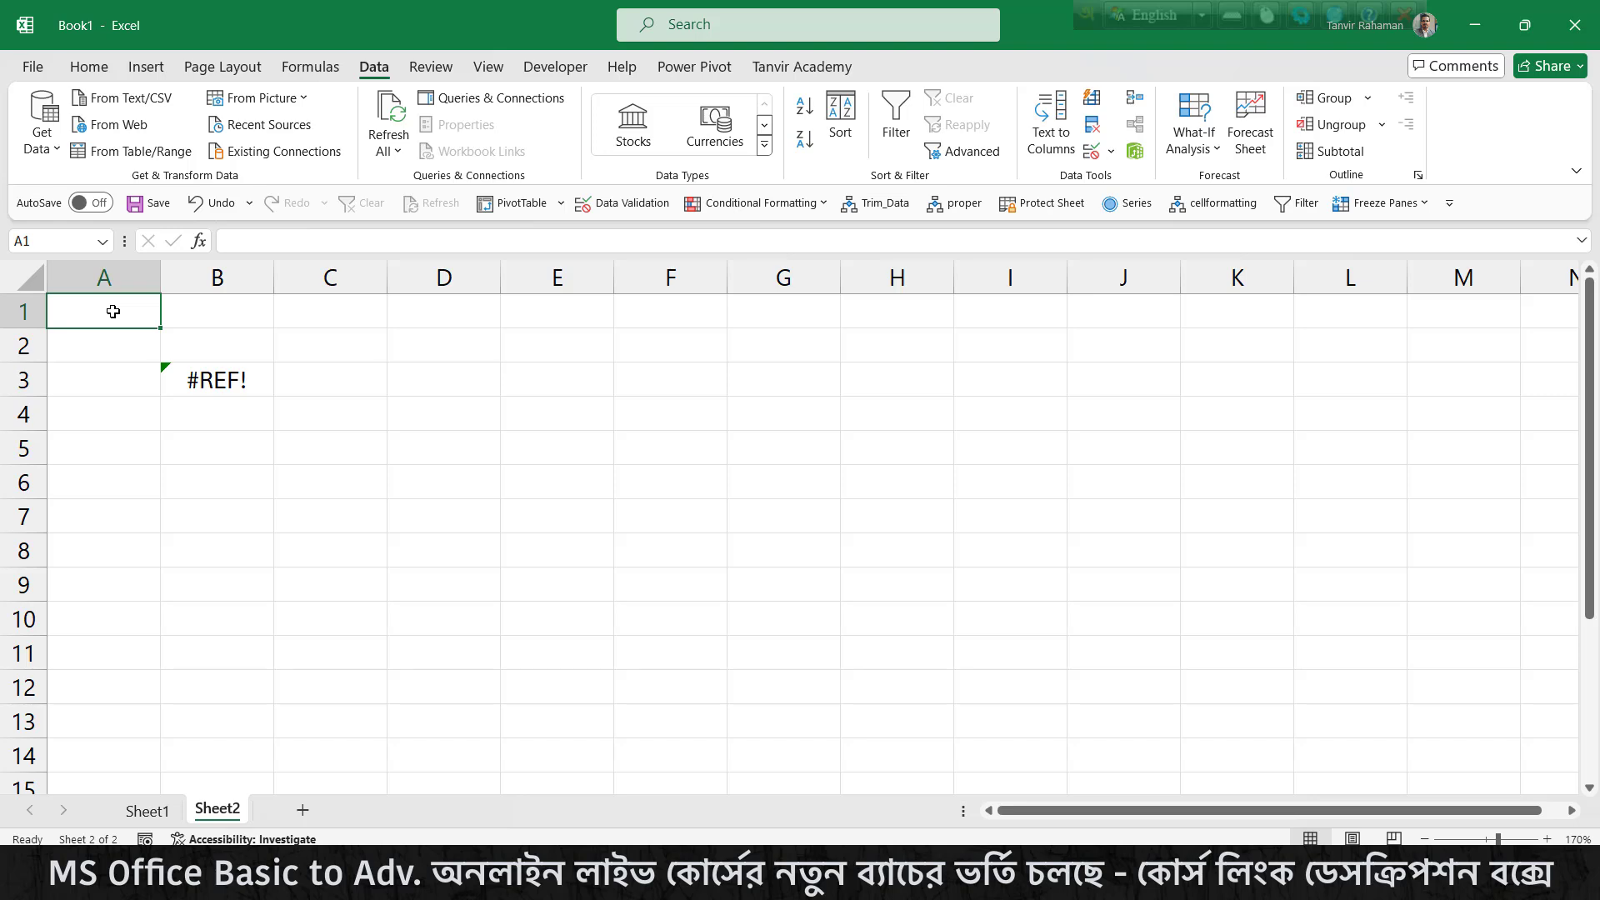
{"action": "double_click", "coordinate": [193, 380]}
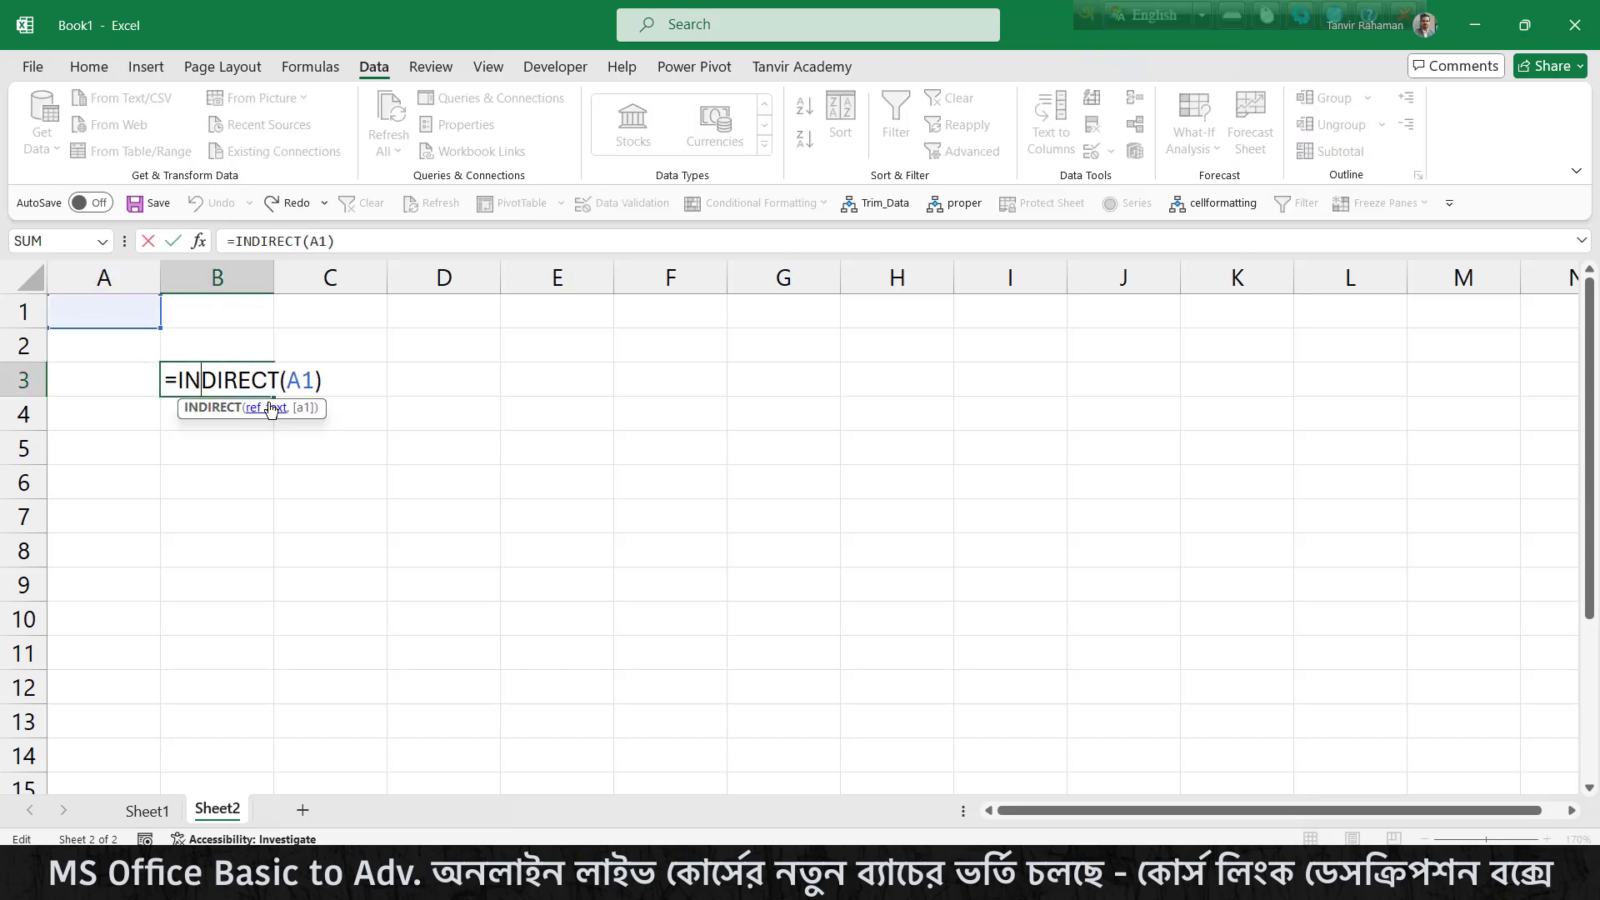
{"action": "key", "text": "Return"}
{"action": "left_click", "coordinate": [121, 310]}
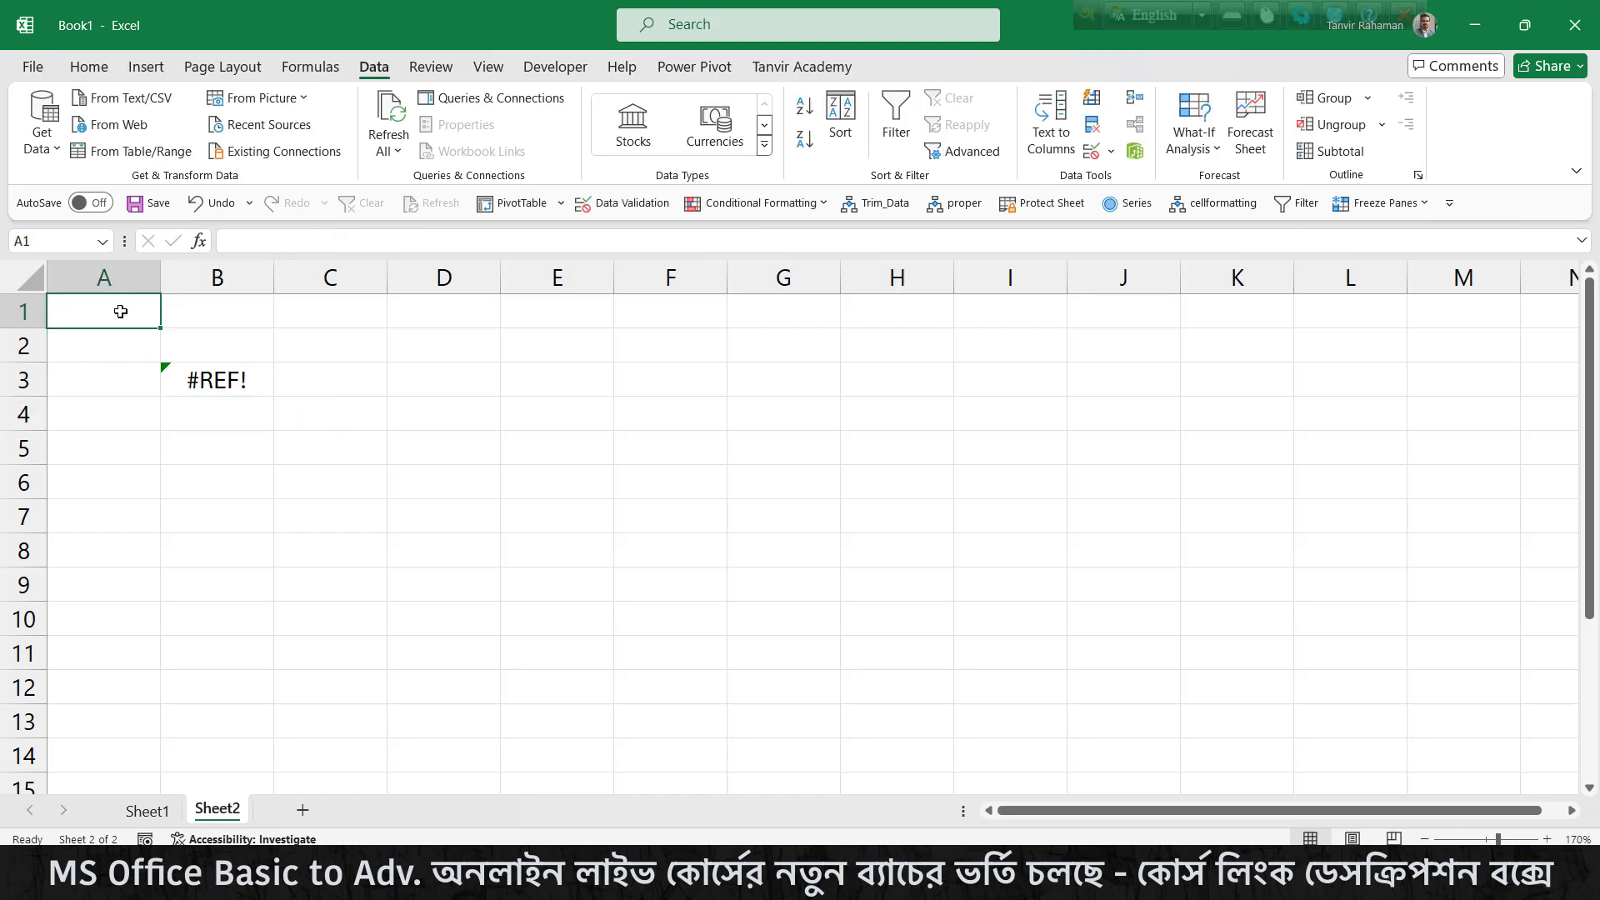
{"action": "type", "text": "Tanvir"}
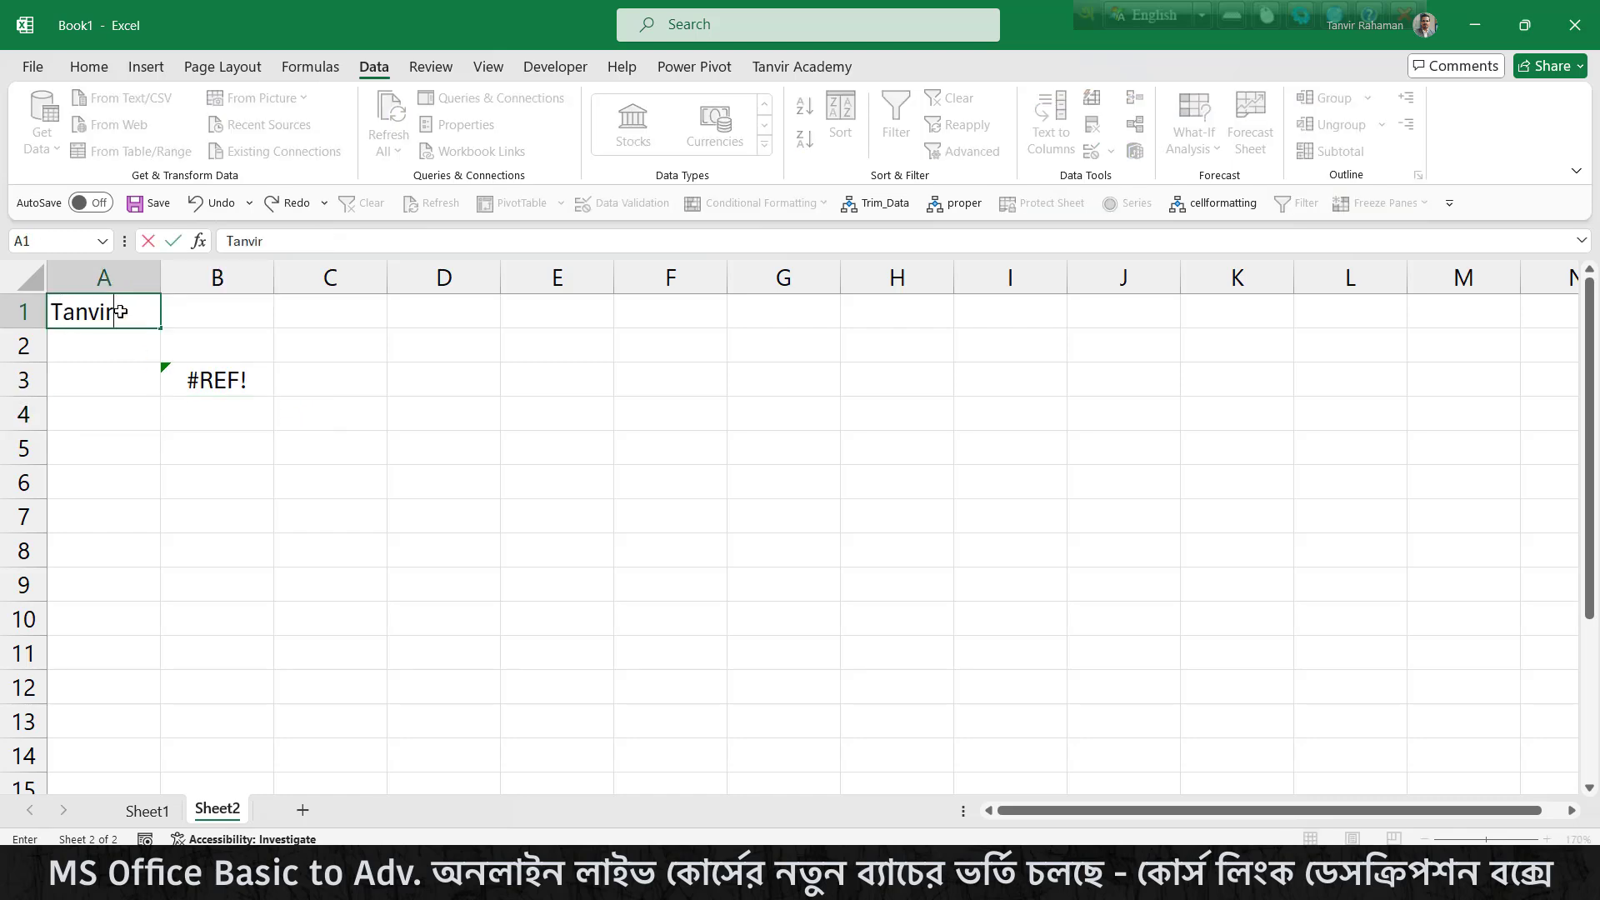
{"action": "key", "text": "Return"}
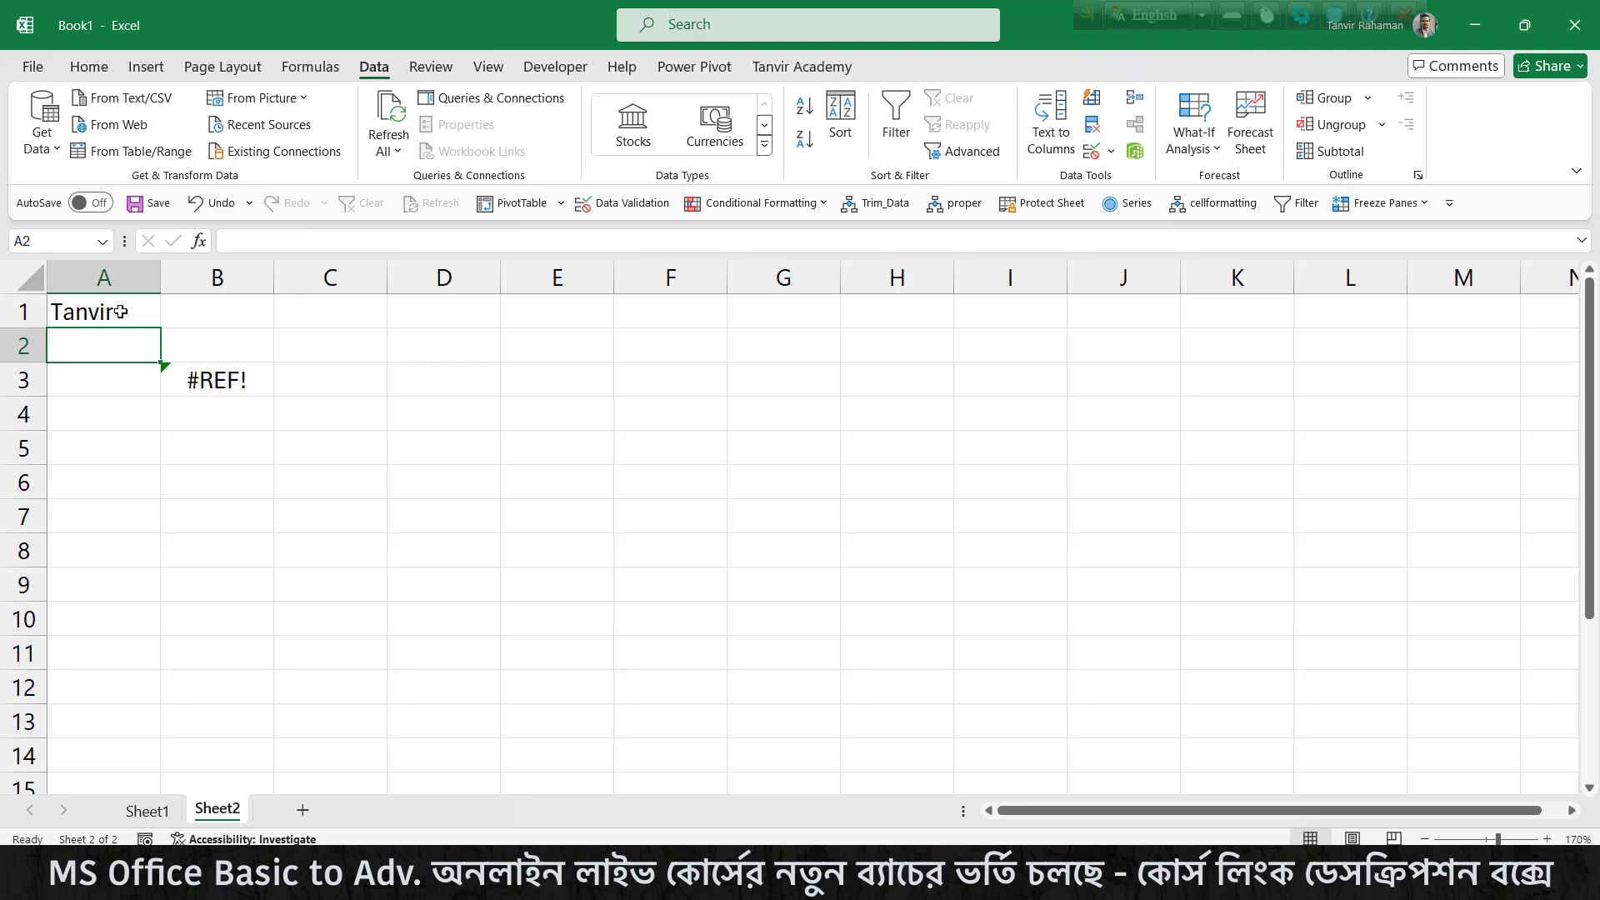
{"action": "left_click", "coordinate": [233, 381]}
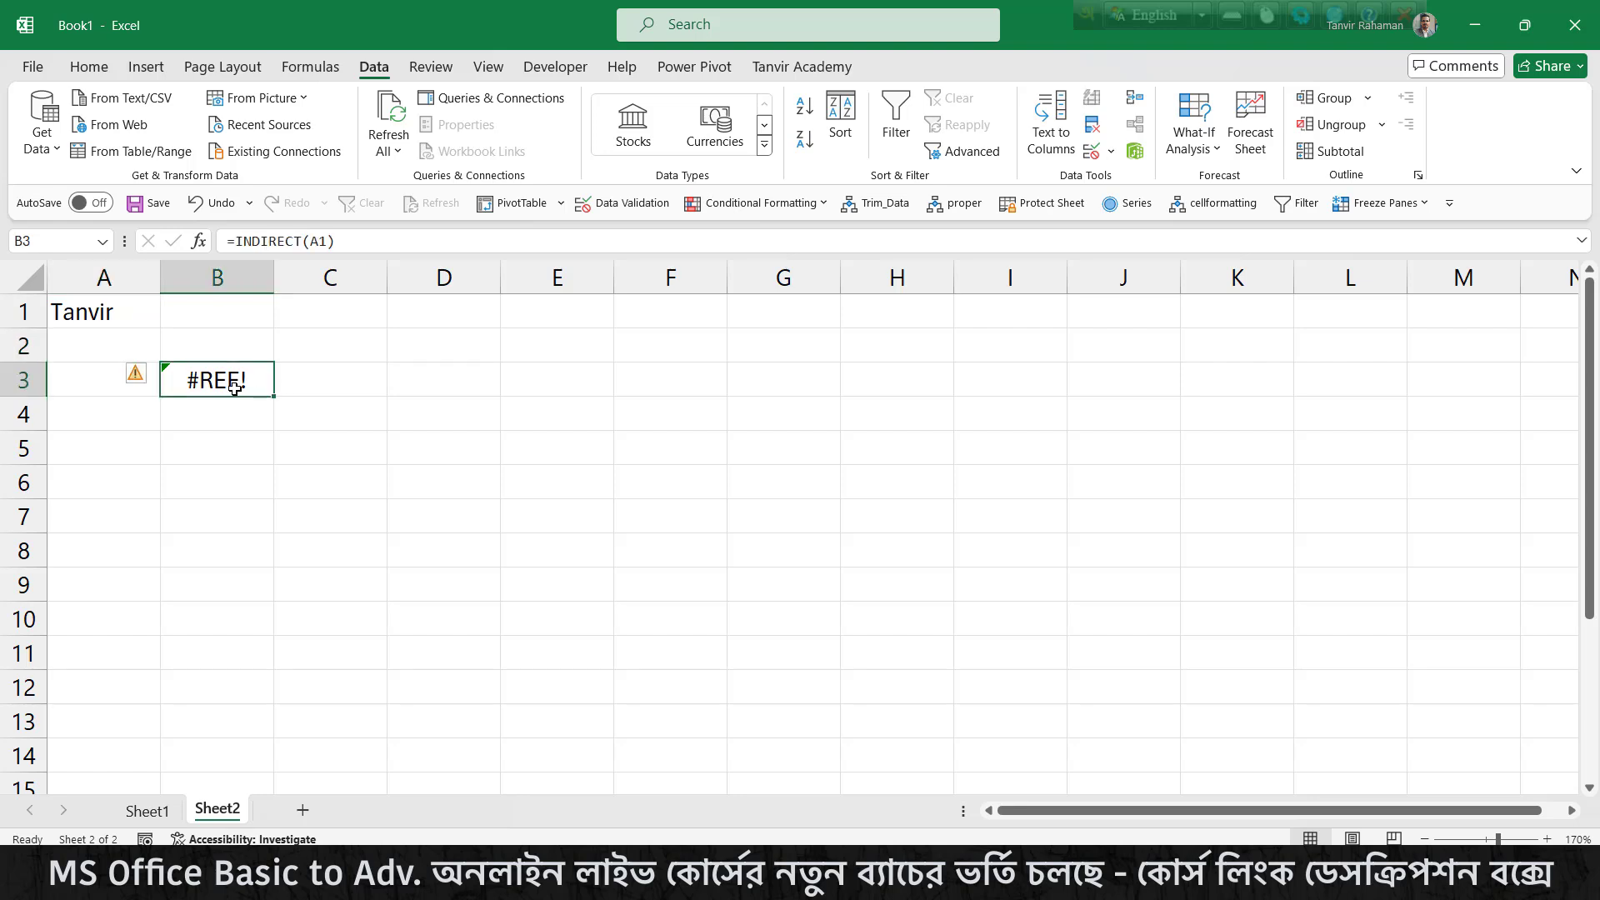
{"action": "left_click", "coordinate": [97, 306]}
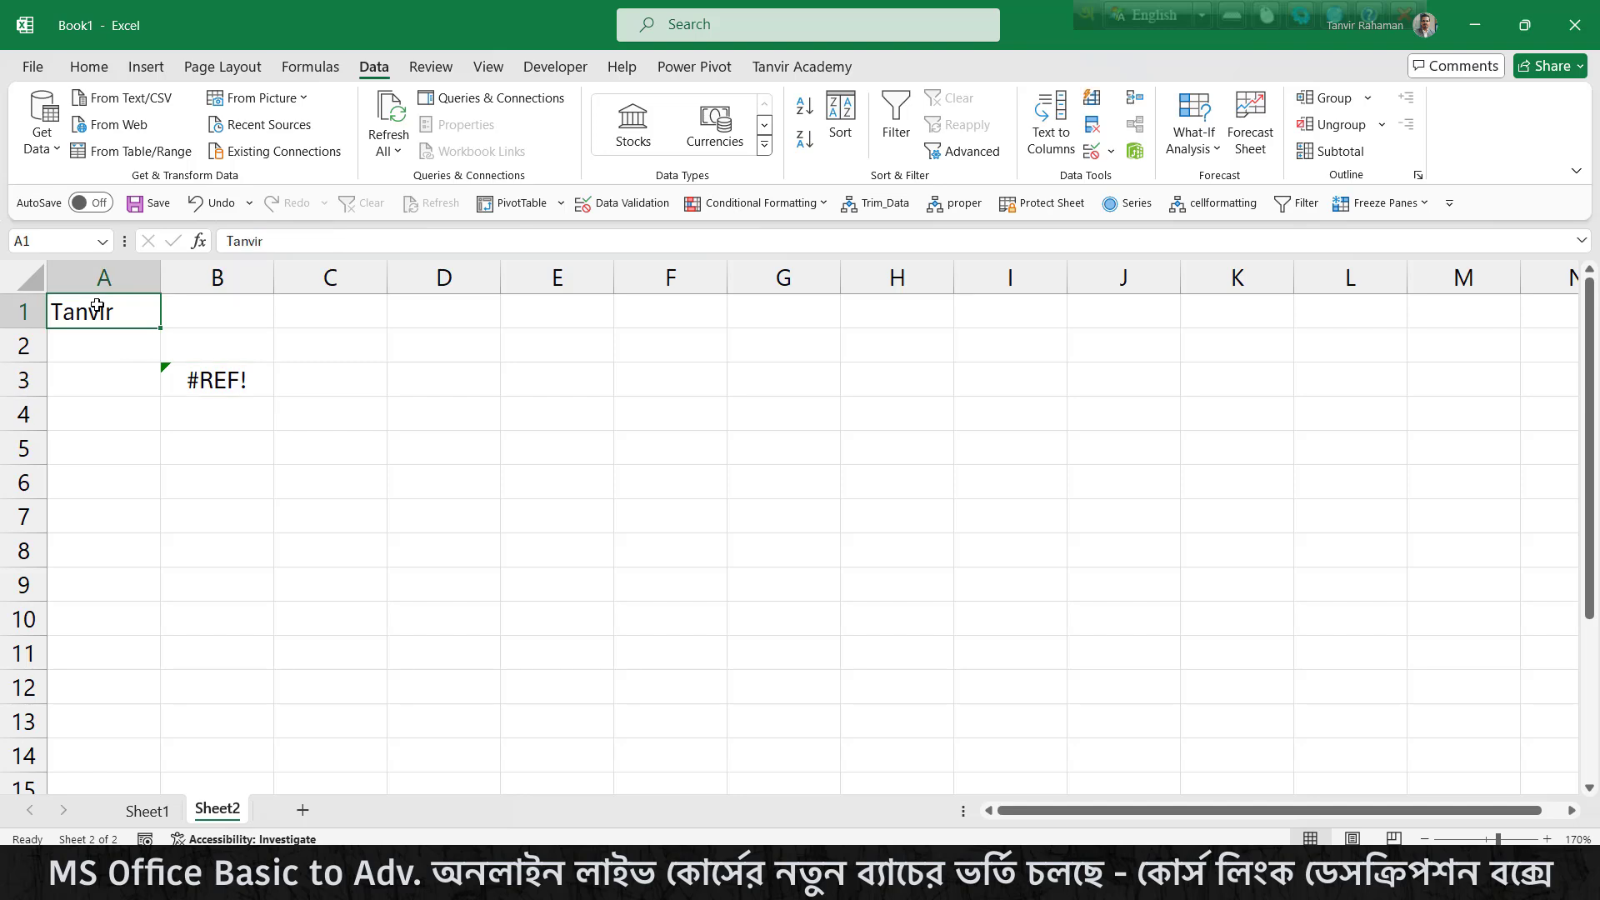
Enter the person's first name in cell E1 and replace the content of A1 with the reference text E1
{"action": "left_click", "coordinate": [543, 314]}
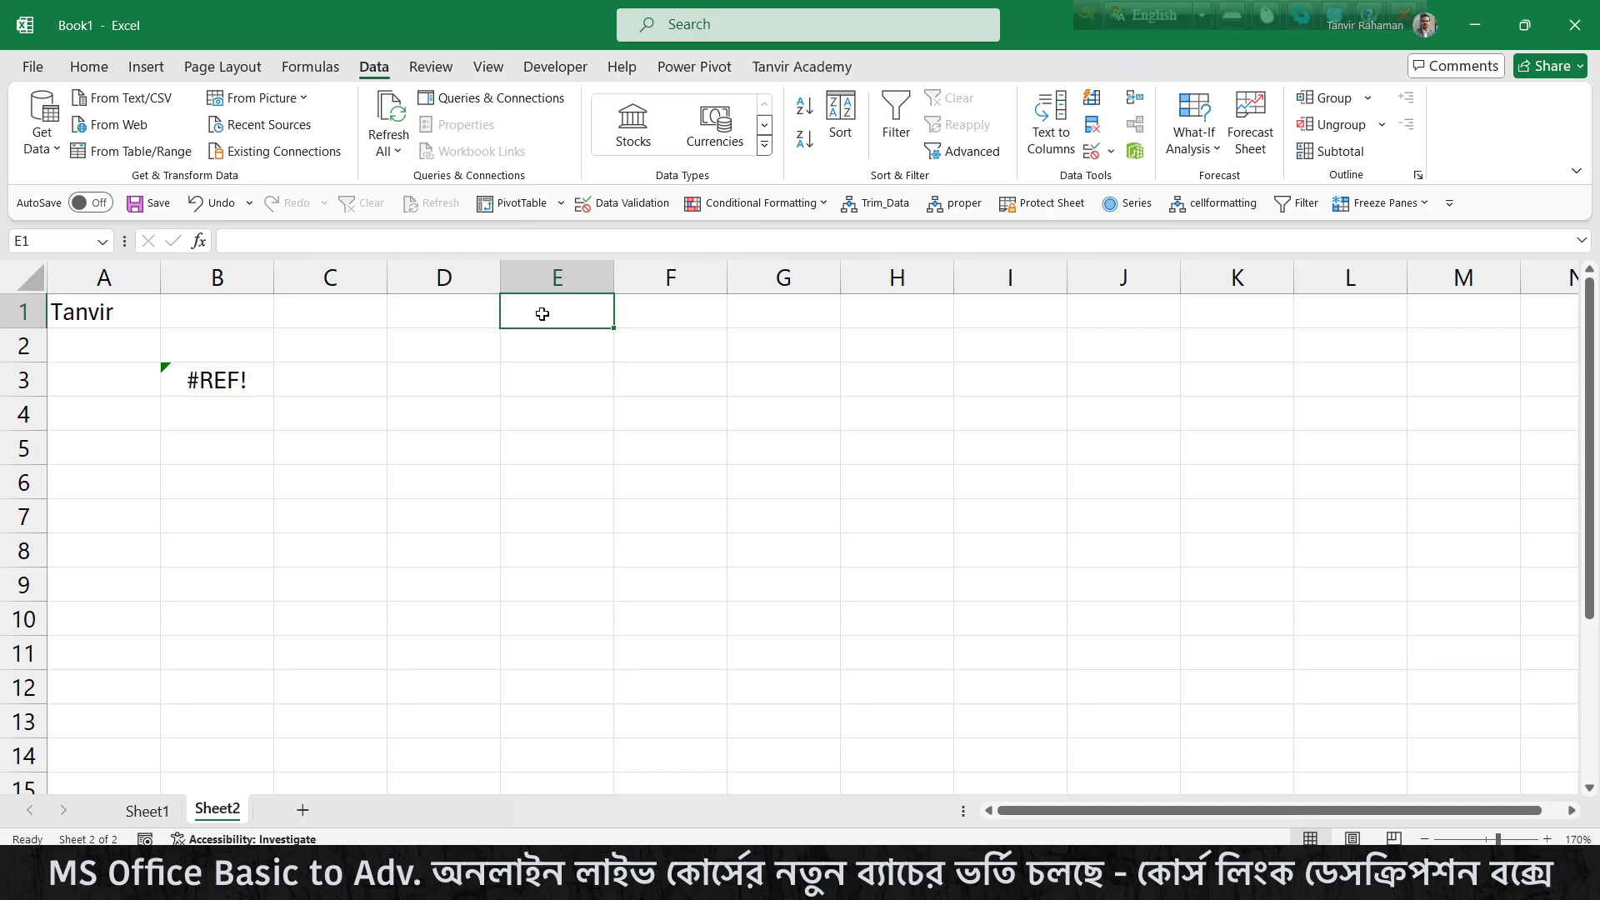
{"action": "type", "text": "Tanvir"}
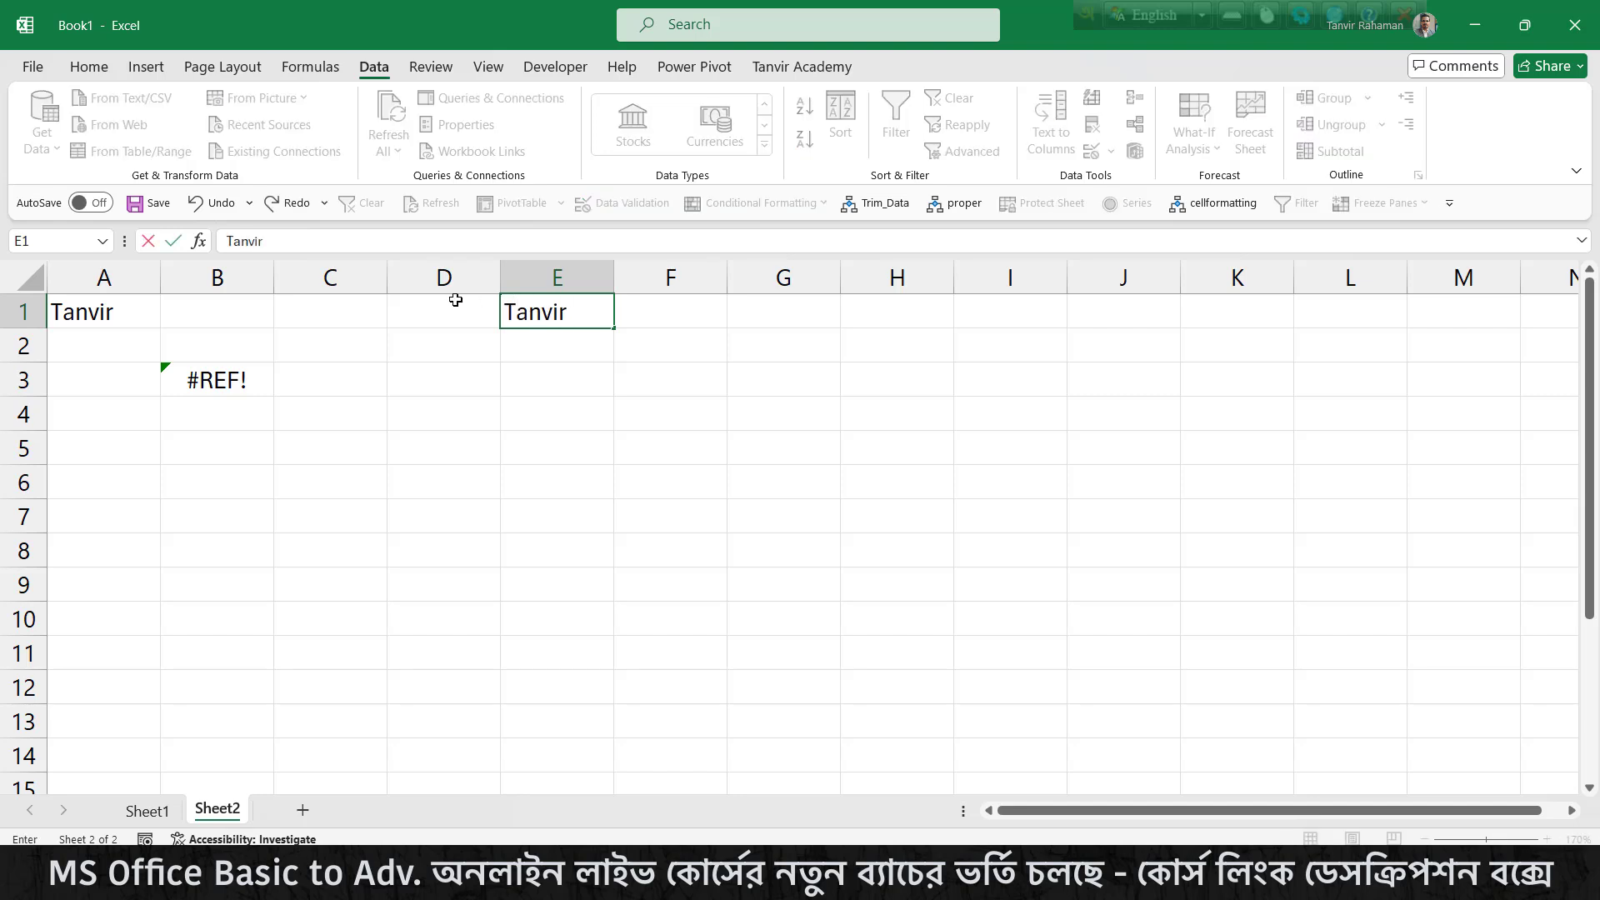
{"action": "left_click", "coordinate": [83, 324]}
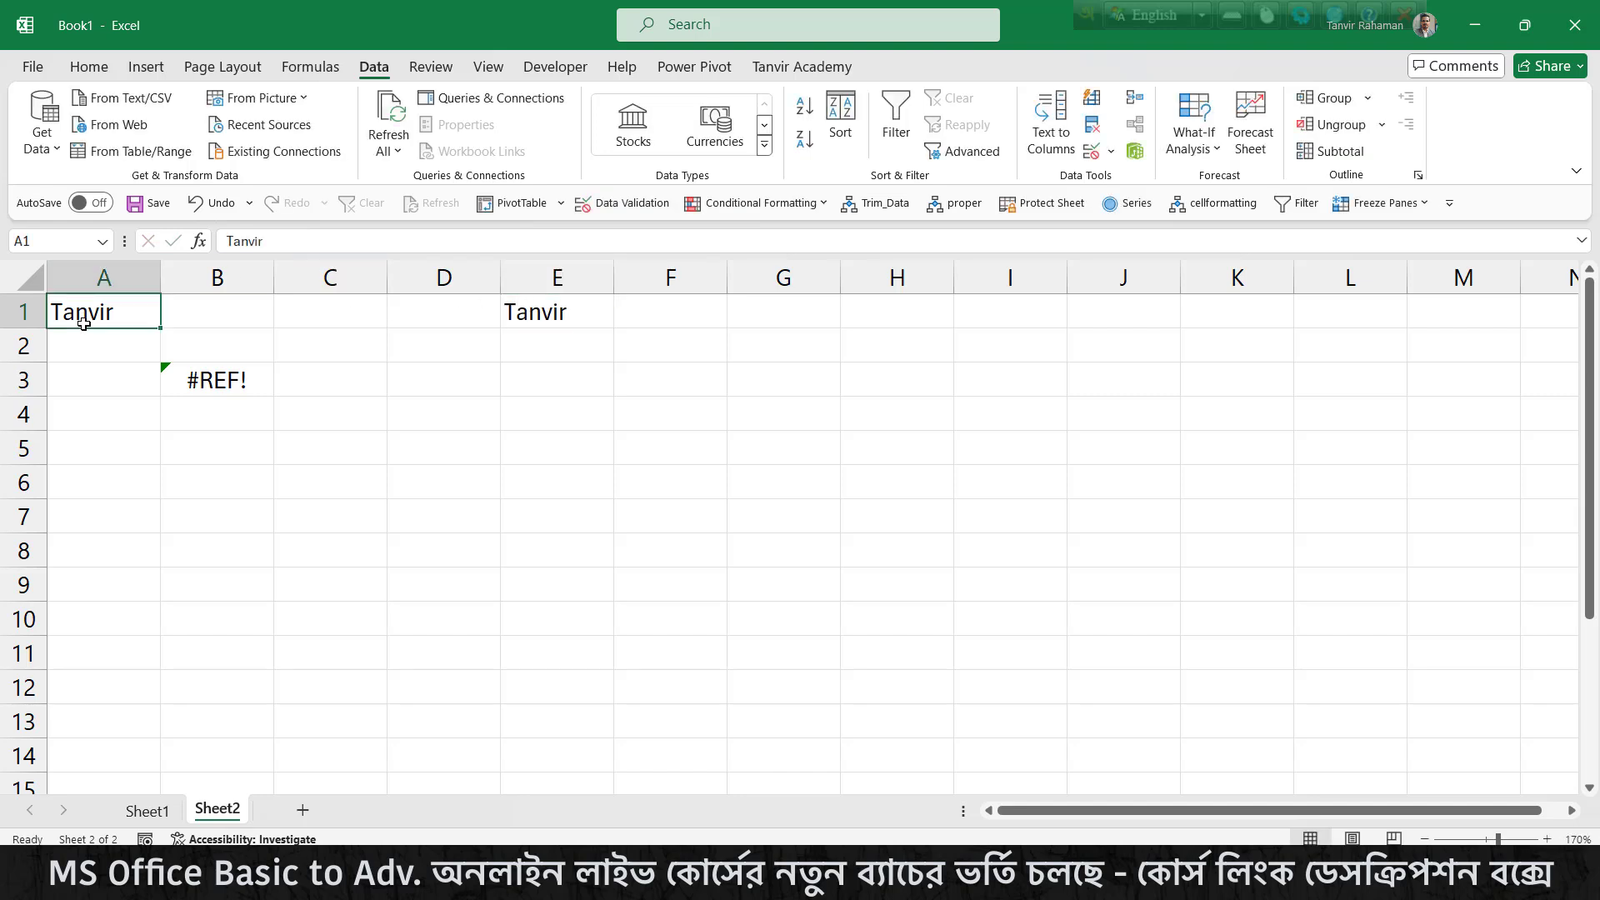
{"action": "type", "text": "E"}
{"action": "key", "text": "End"}
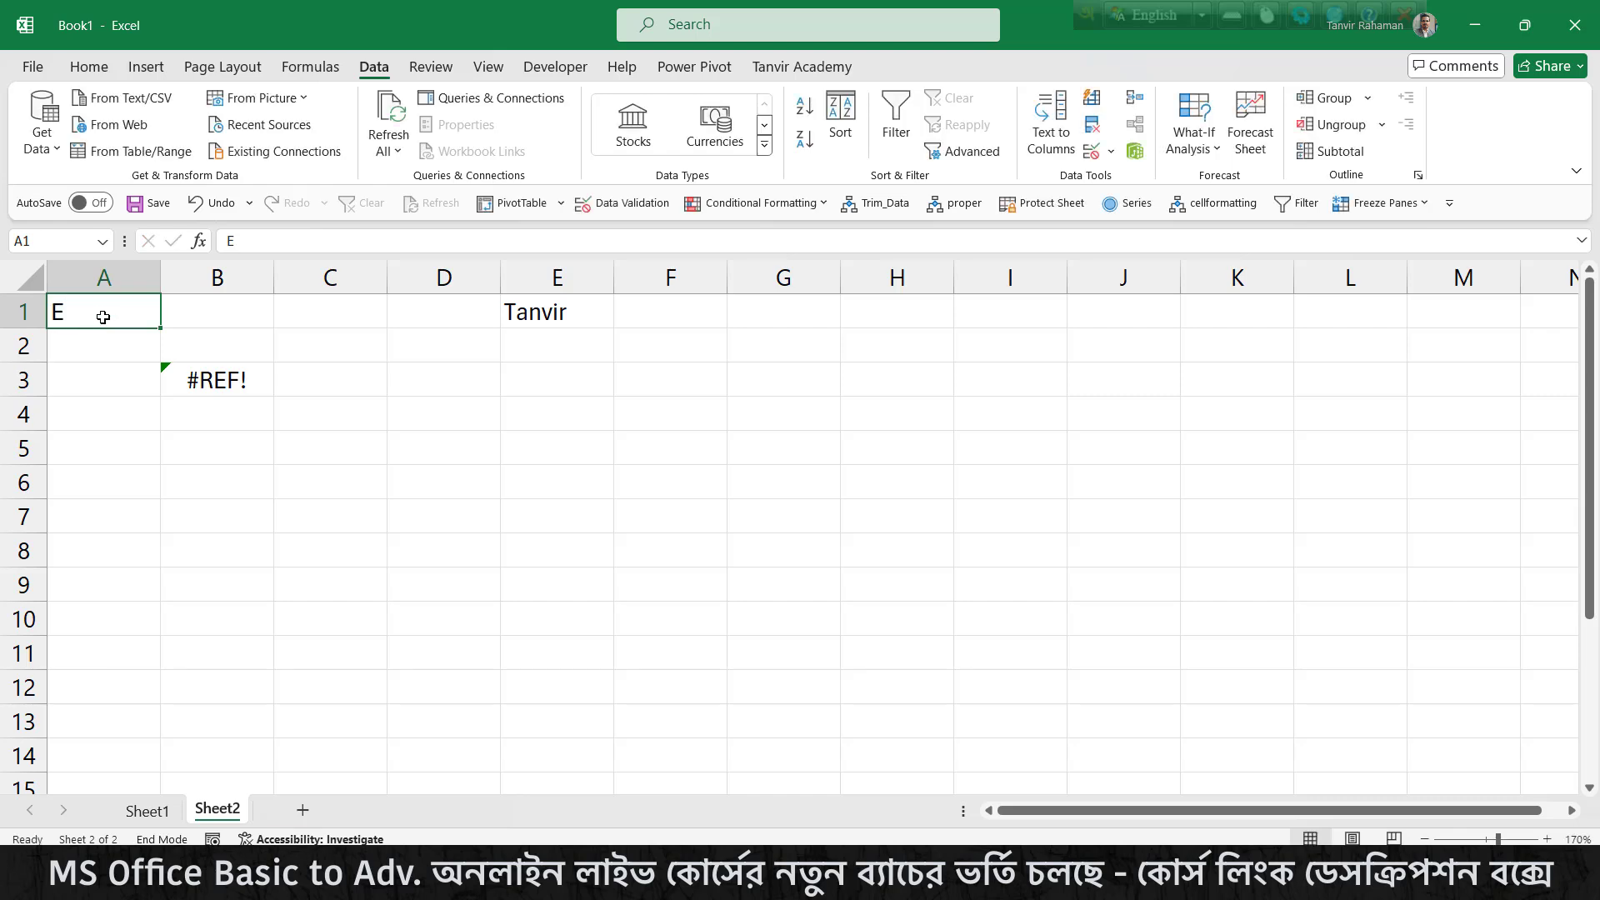
{"action": "double_click", "coordinate": [101, 313]}
{"action": "type", "text": "1"}
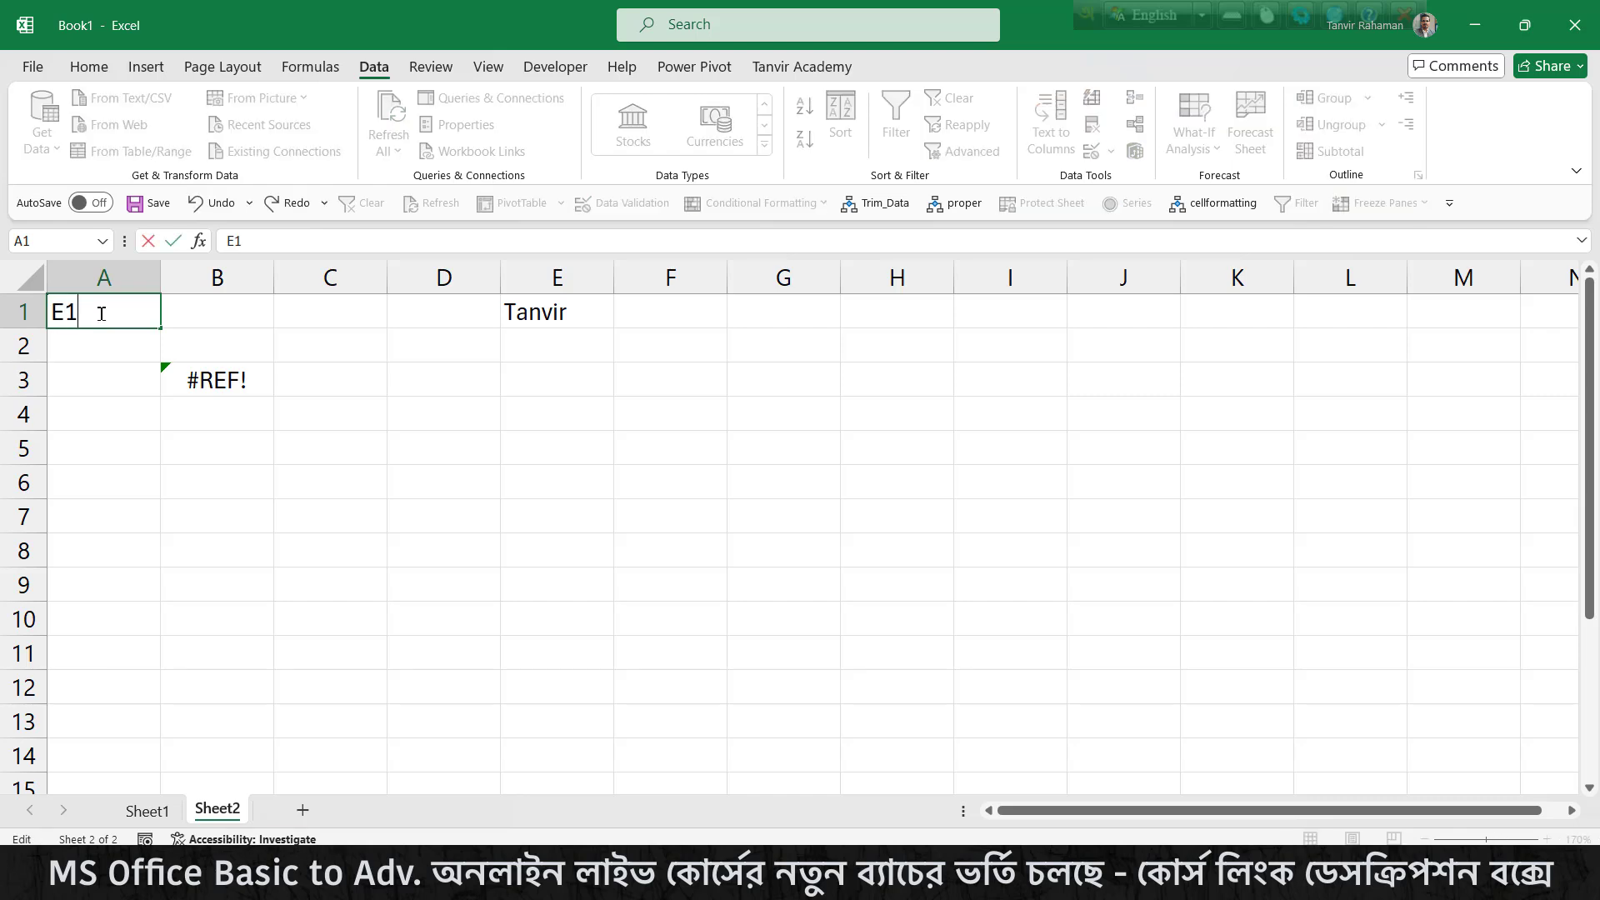
{"action": "key", "text": "Return"}
{"action": "left_click", "coordinate": [207, 388]}
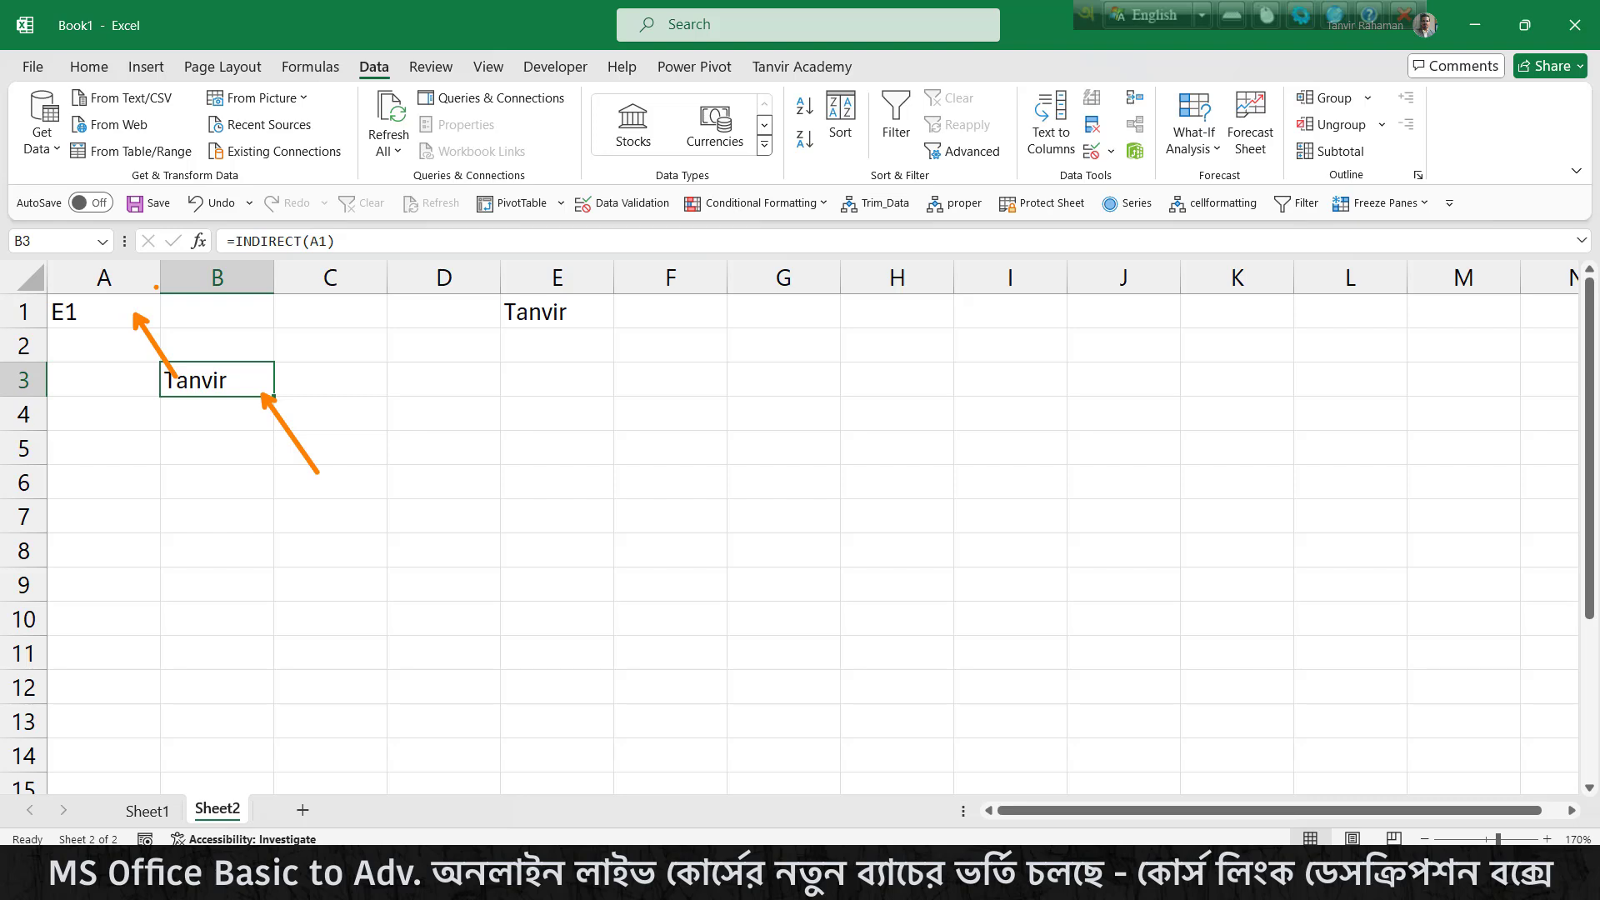
Test the INDIRECT formula with named ranges by entering January and then April in cell A1
{"action": "left_click", "coordinate": [98, 321]}
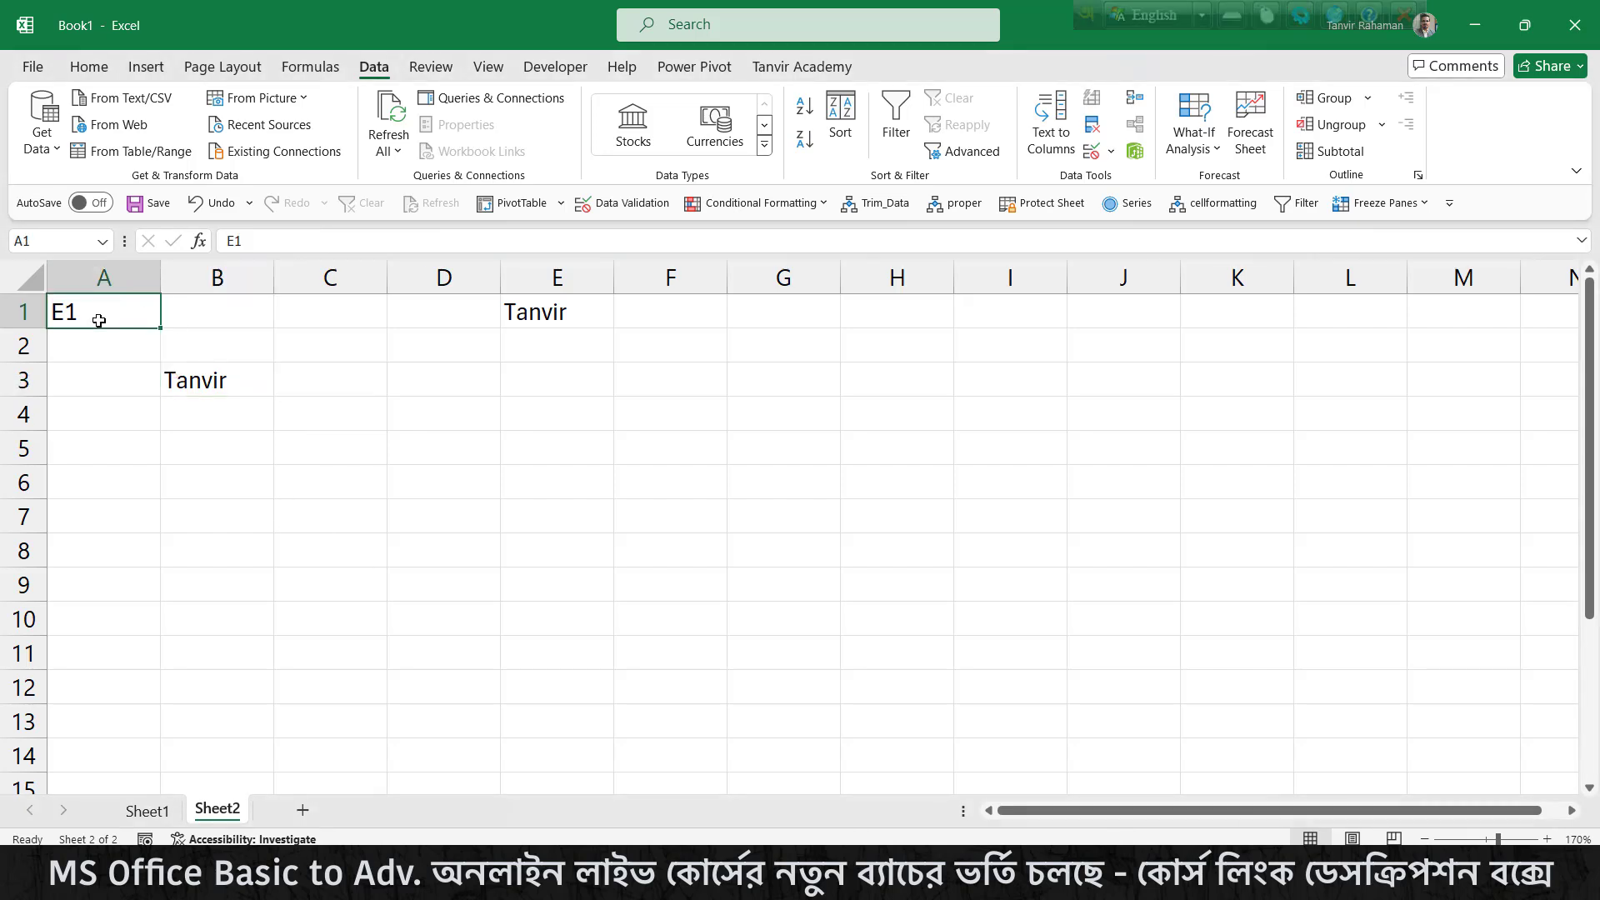
{"action": "type", "text": "Jan"}
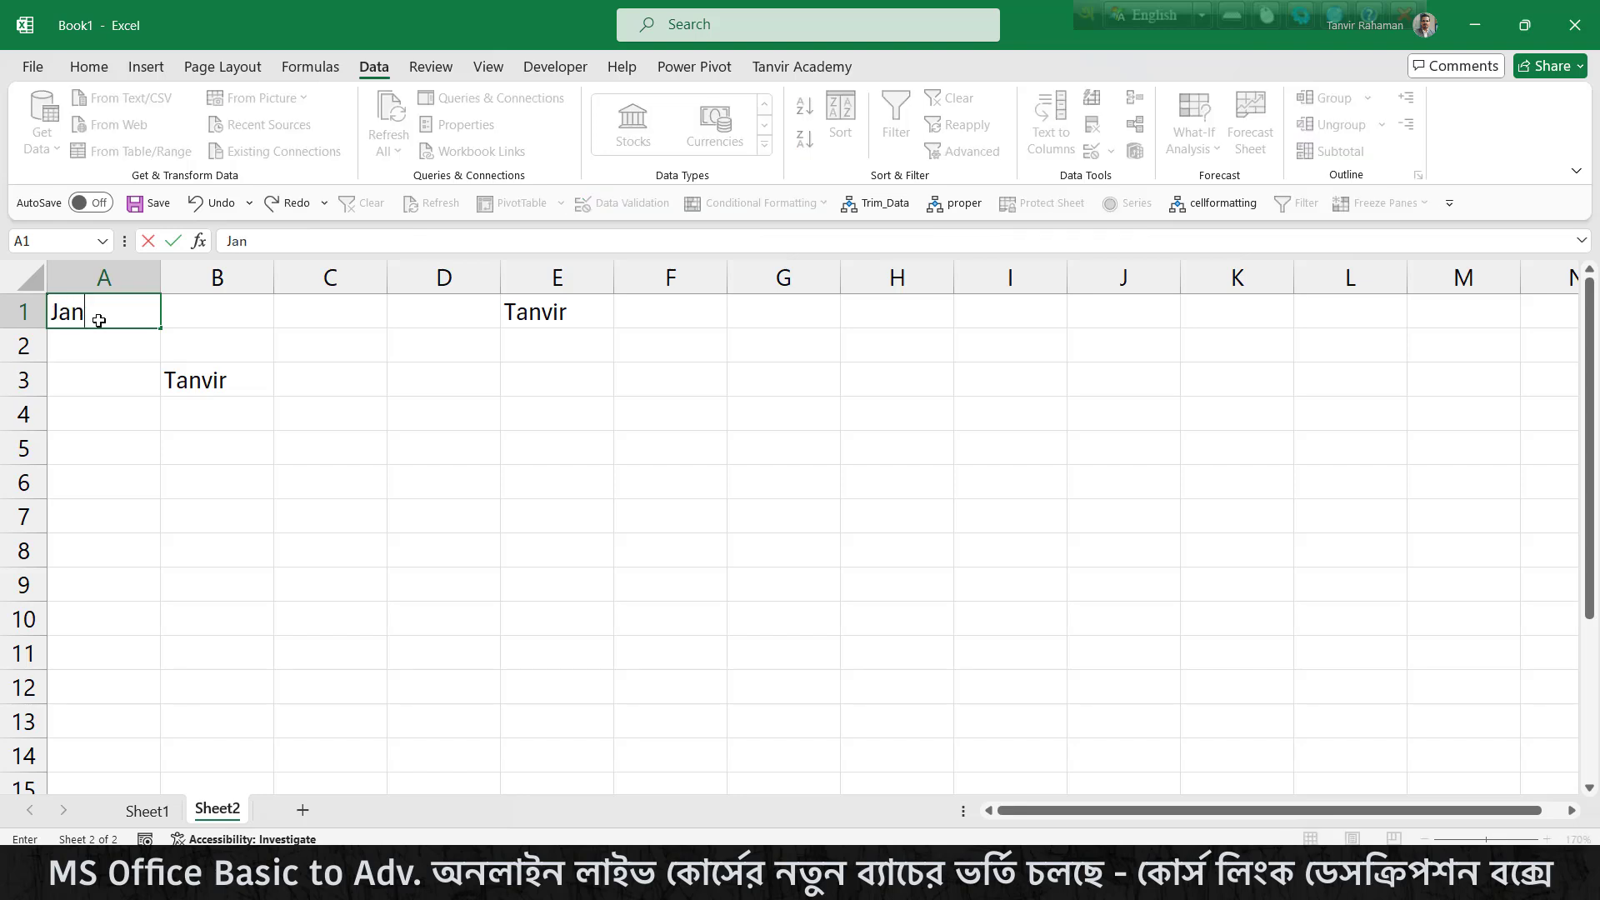
{"action": "type", "text": "uary"}
{"action": "key", "text": "Return"}
{"action": "left_click_drag", "start_coordinate": [198, 377], "coordinate": [1151, 374]}
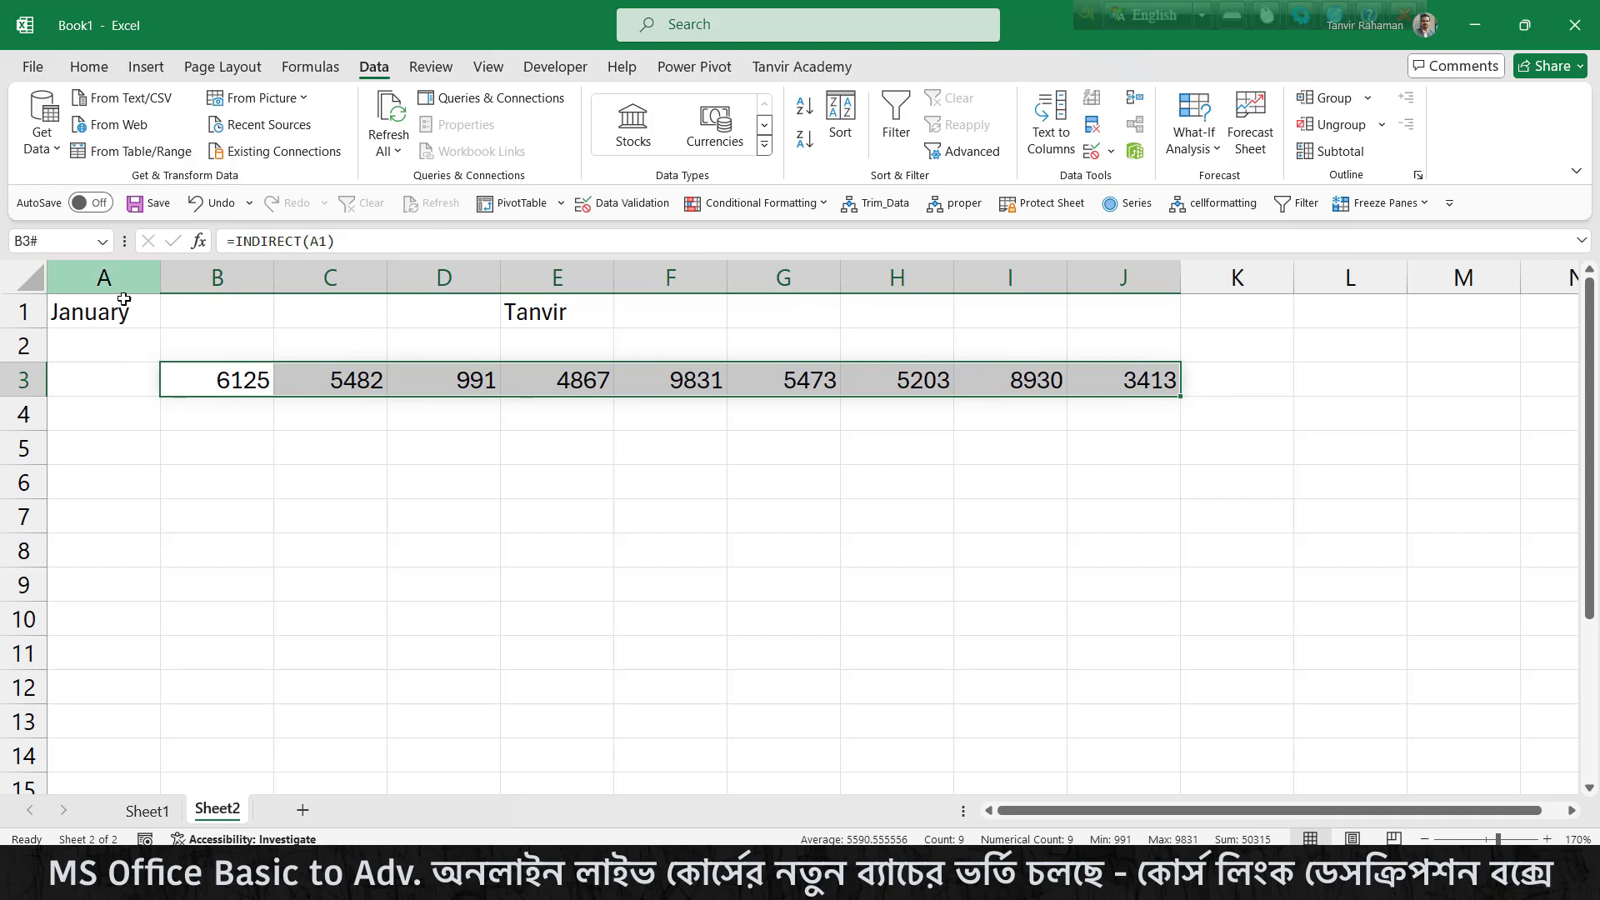
{"action": "left_click", "coordinate": [123, 308]}
{"action": "type", "text": "A"}
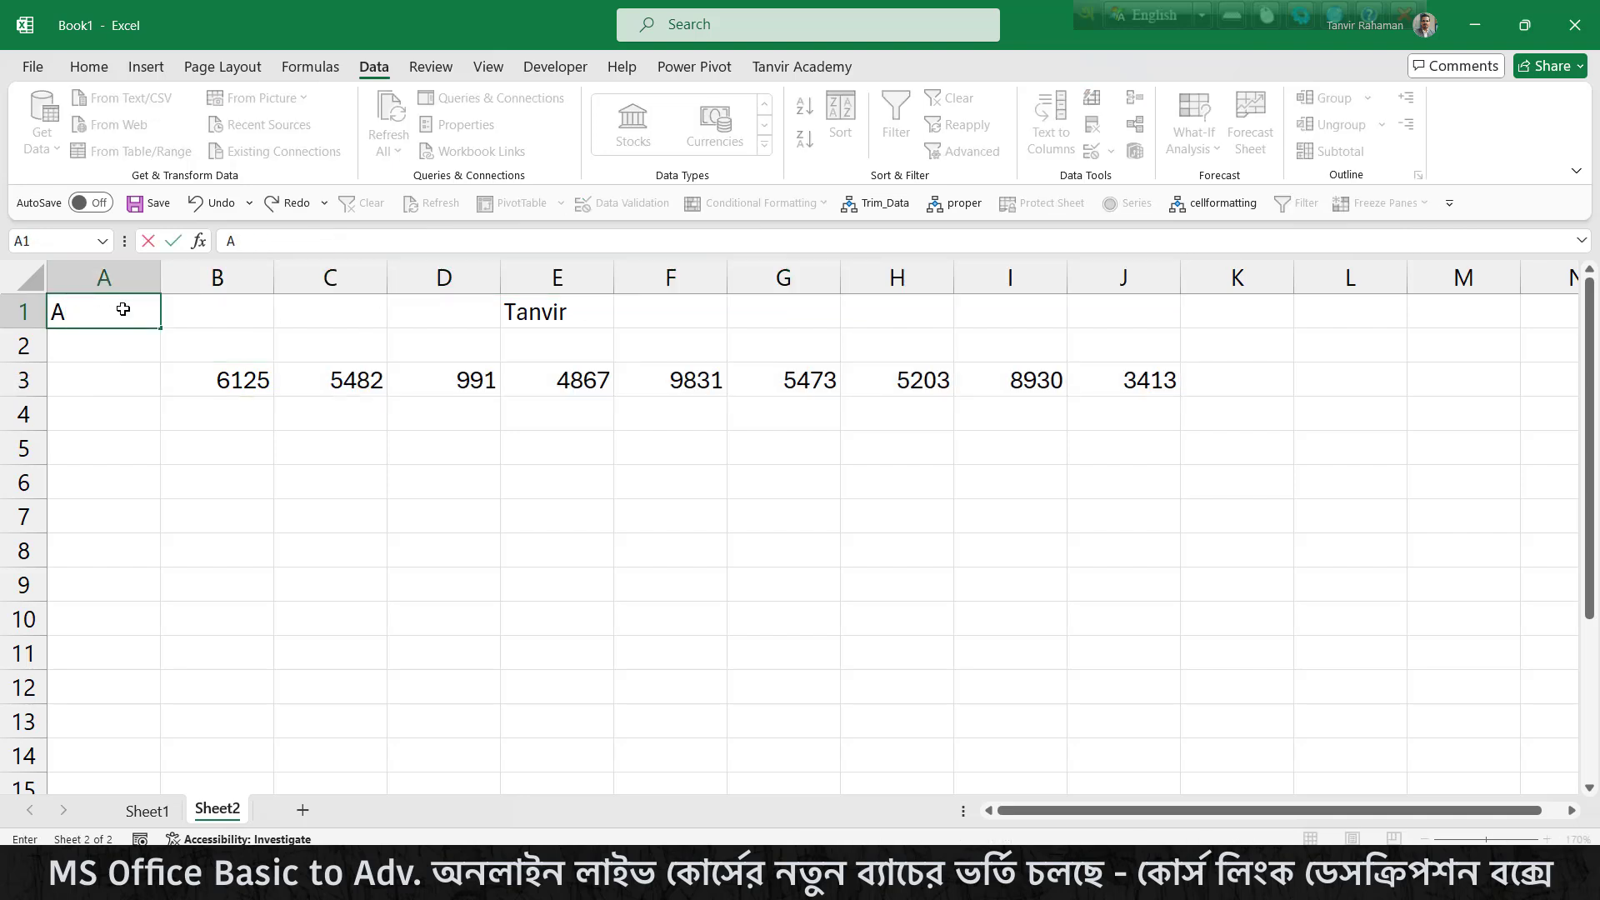
{"action": "type", "text": "pril"}
{"action": "key", "text": "Return"}
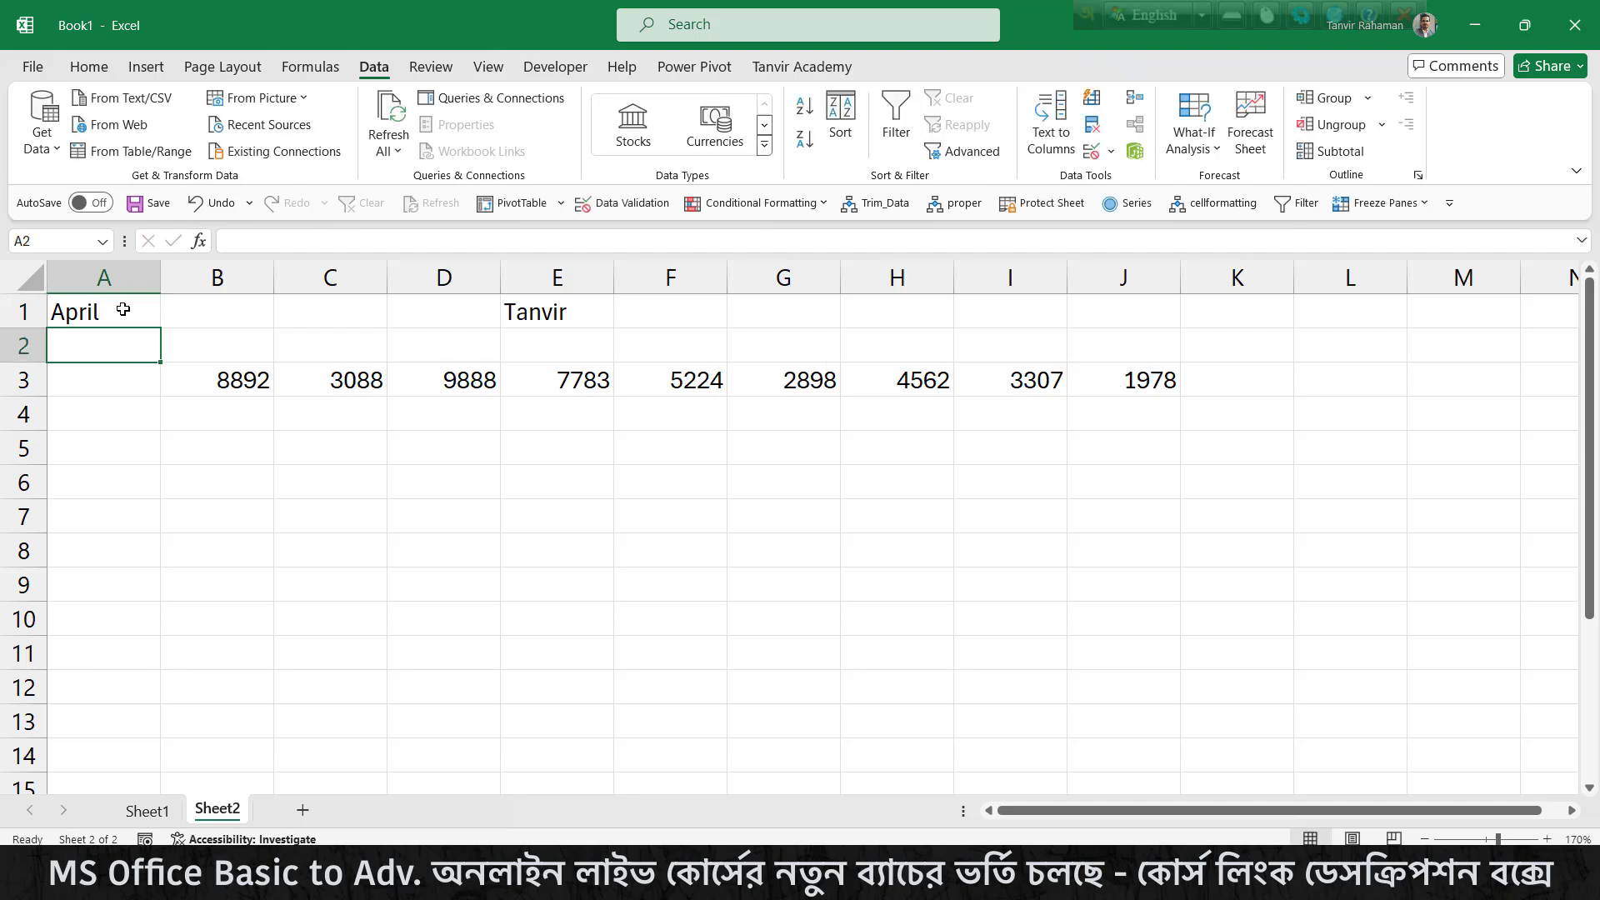
Wrap the formula in B3 in a SUM function so it reads =SUM(INDIRECT(A1))
{"action": "left_click", "coordinate": [178, 375]}
{"action": "type", "text": "=INDIRECT(A1)"}
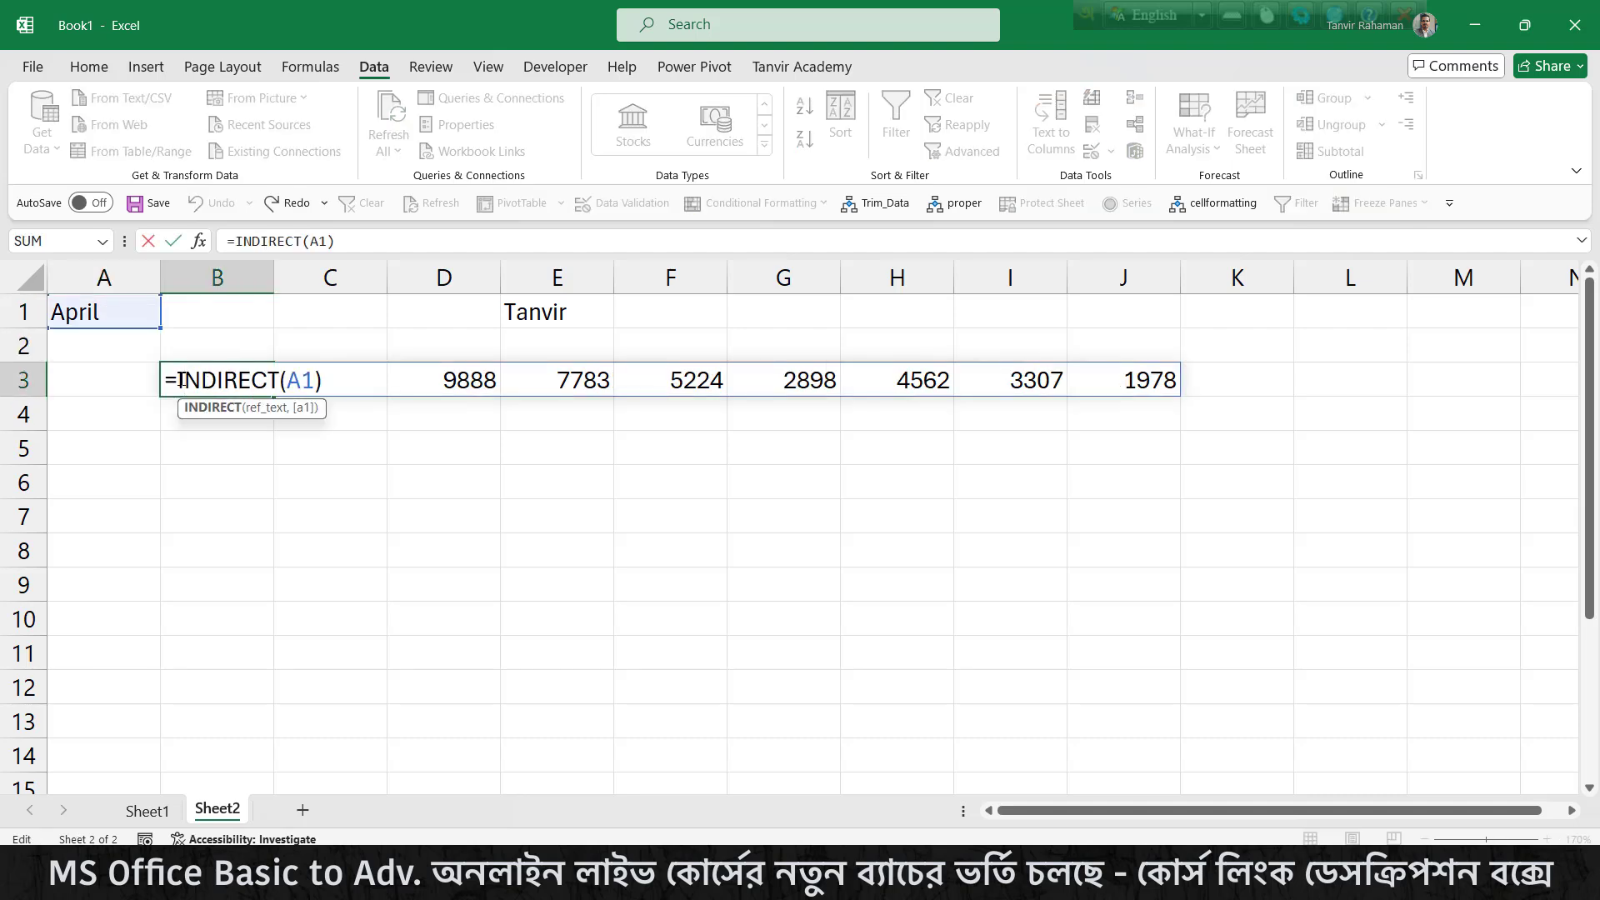
{"action": "left_click", "coordinate": [169, 372]}
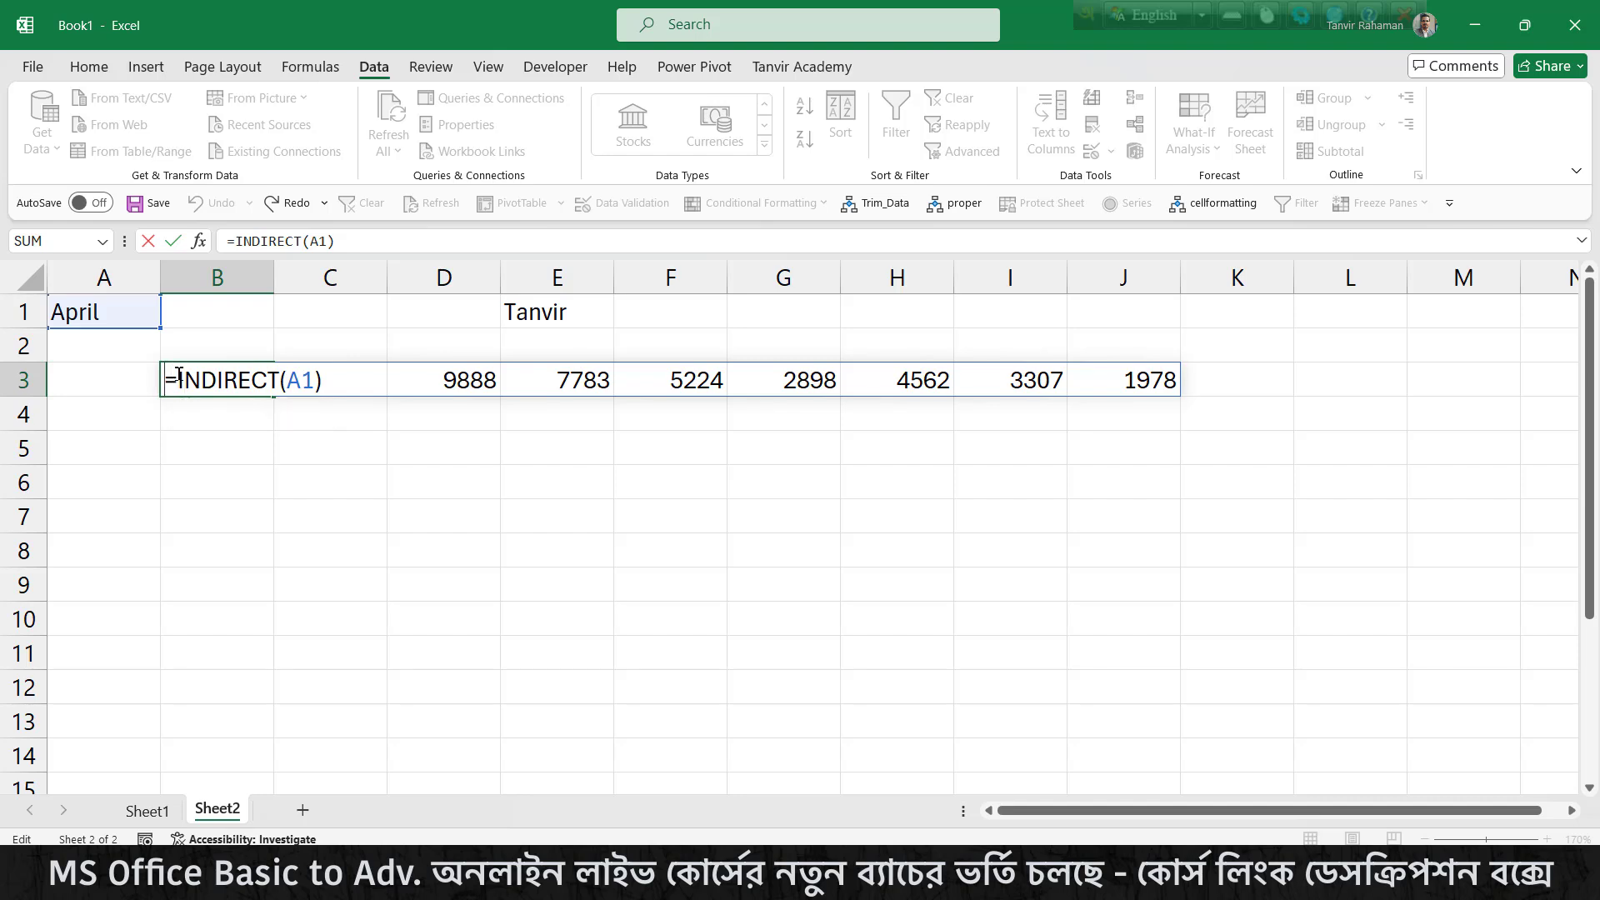
{"action": "left_click", "coordinate": [179, 375]}
{"action": "type", "text": "sum"}
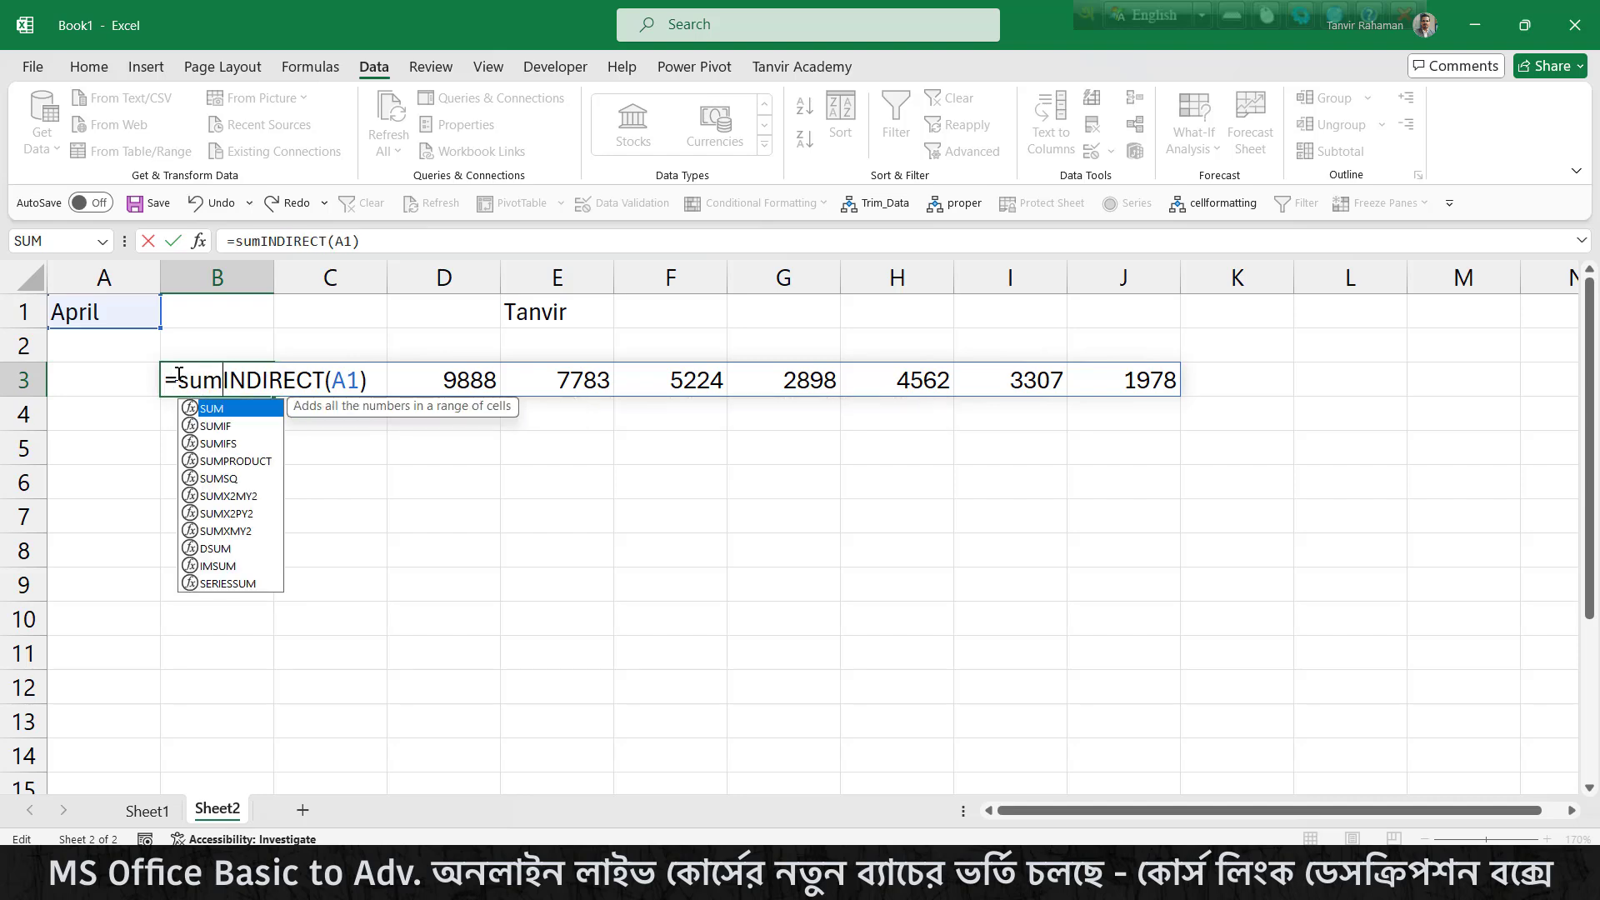
{"action": "key", "text": "Tab"}
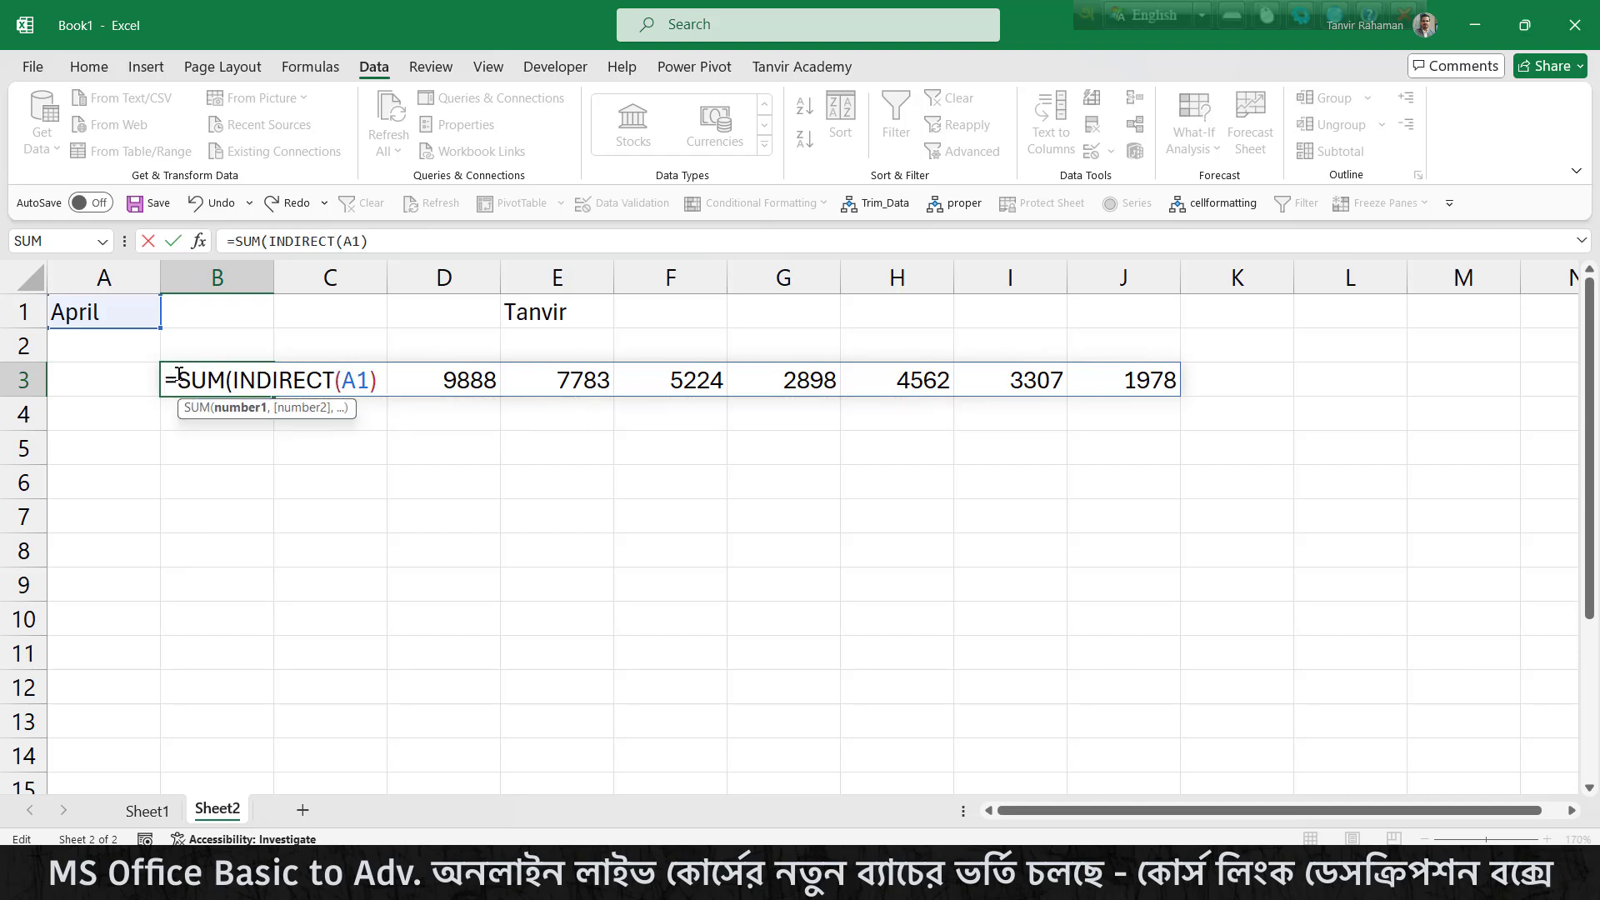
{"action": "left_click", "coordinate": [373, 380]}
{"action": "left_click", "coordinate": [382, 381]}
{"action": "type", "text": ")"}
{"action": "key", "text": "Return"}
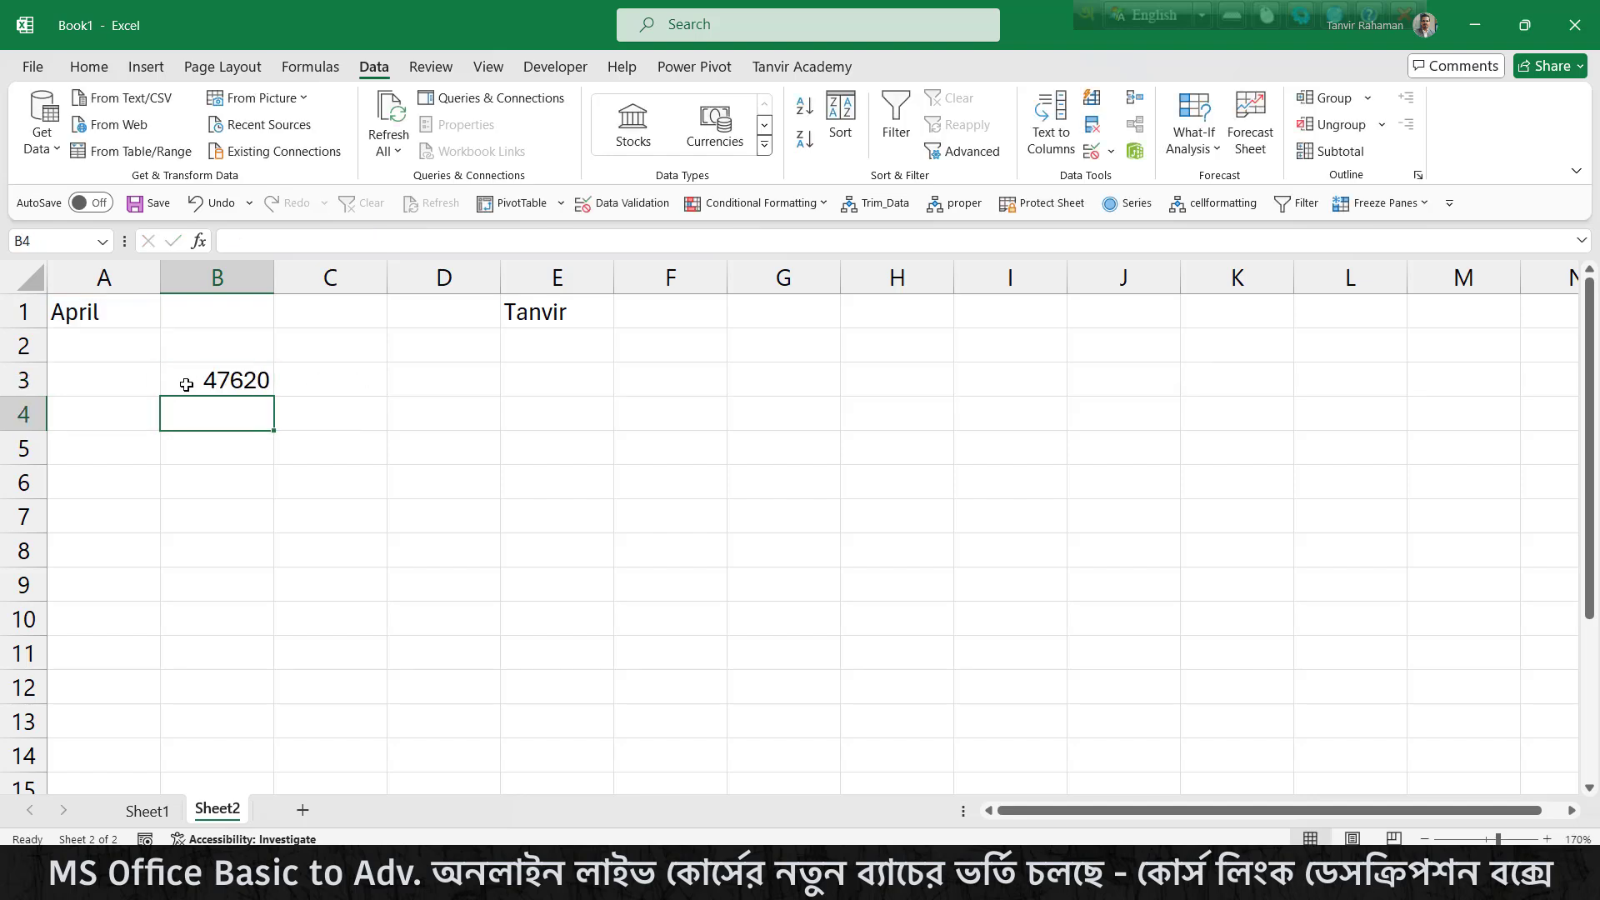
{"action": "left_click", "coordinate": [215, 368]}
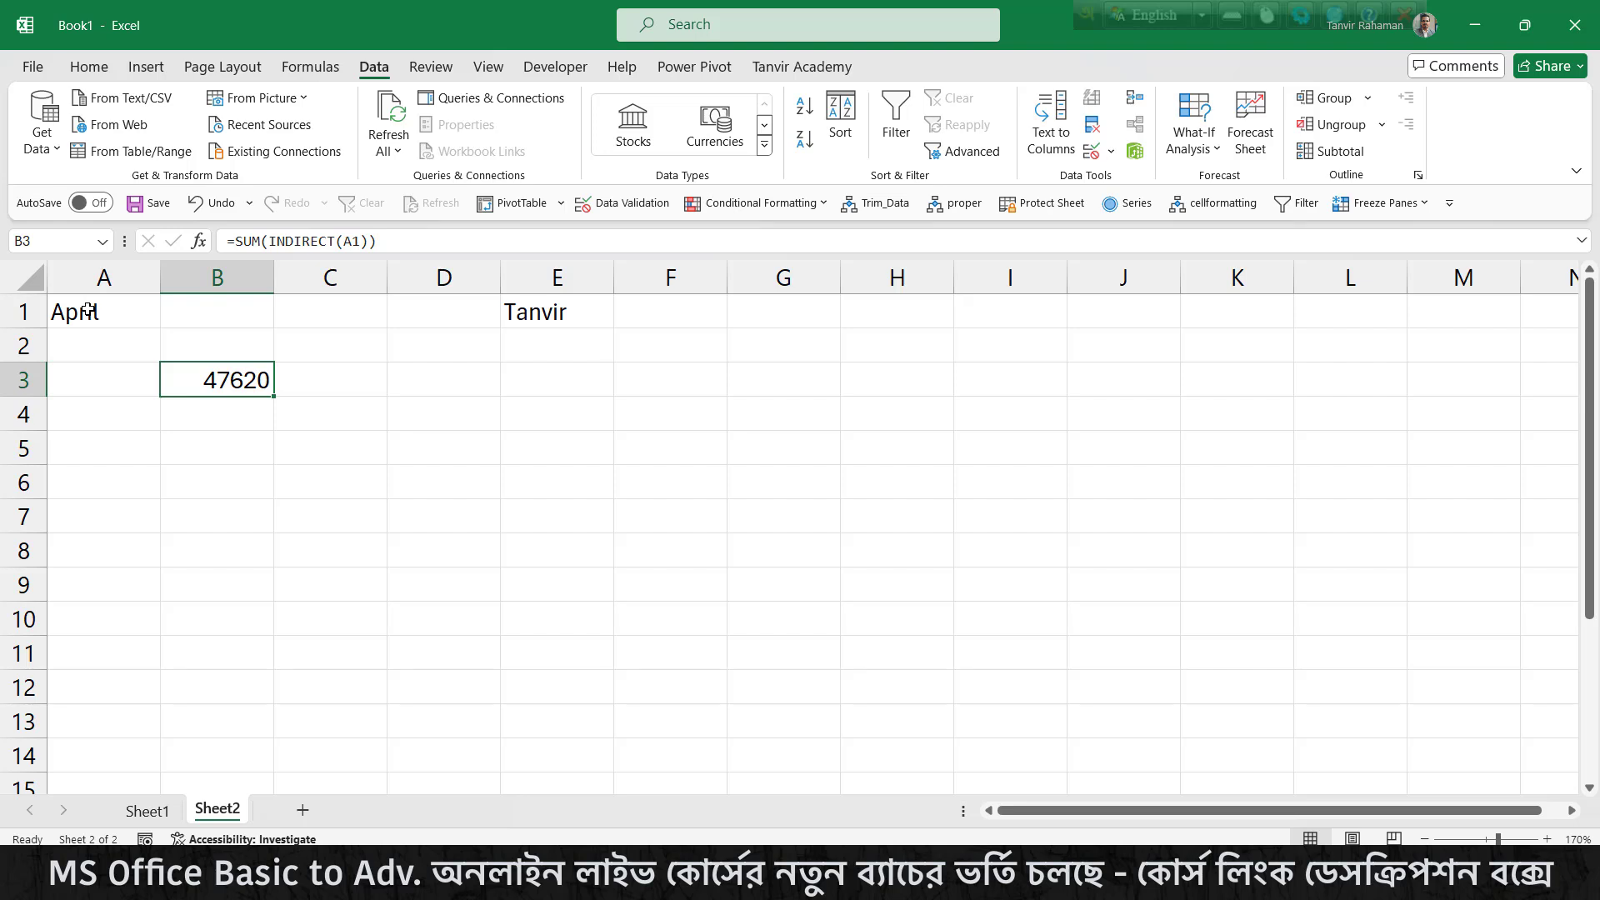
Replace the total sales formula in B2 of Sheet1 with a VLOOKUP using lookup value A2 and table array A5:J16
{"action": "left_click", "coordinate": [147, 810]}
{"action": "left_click", "coordinate": [271, 338]}
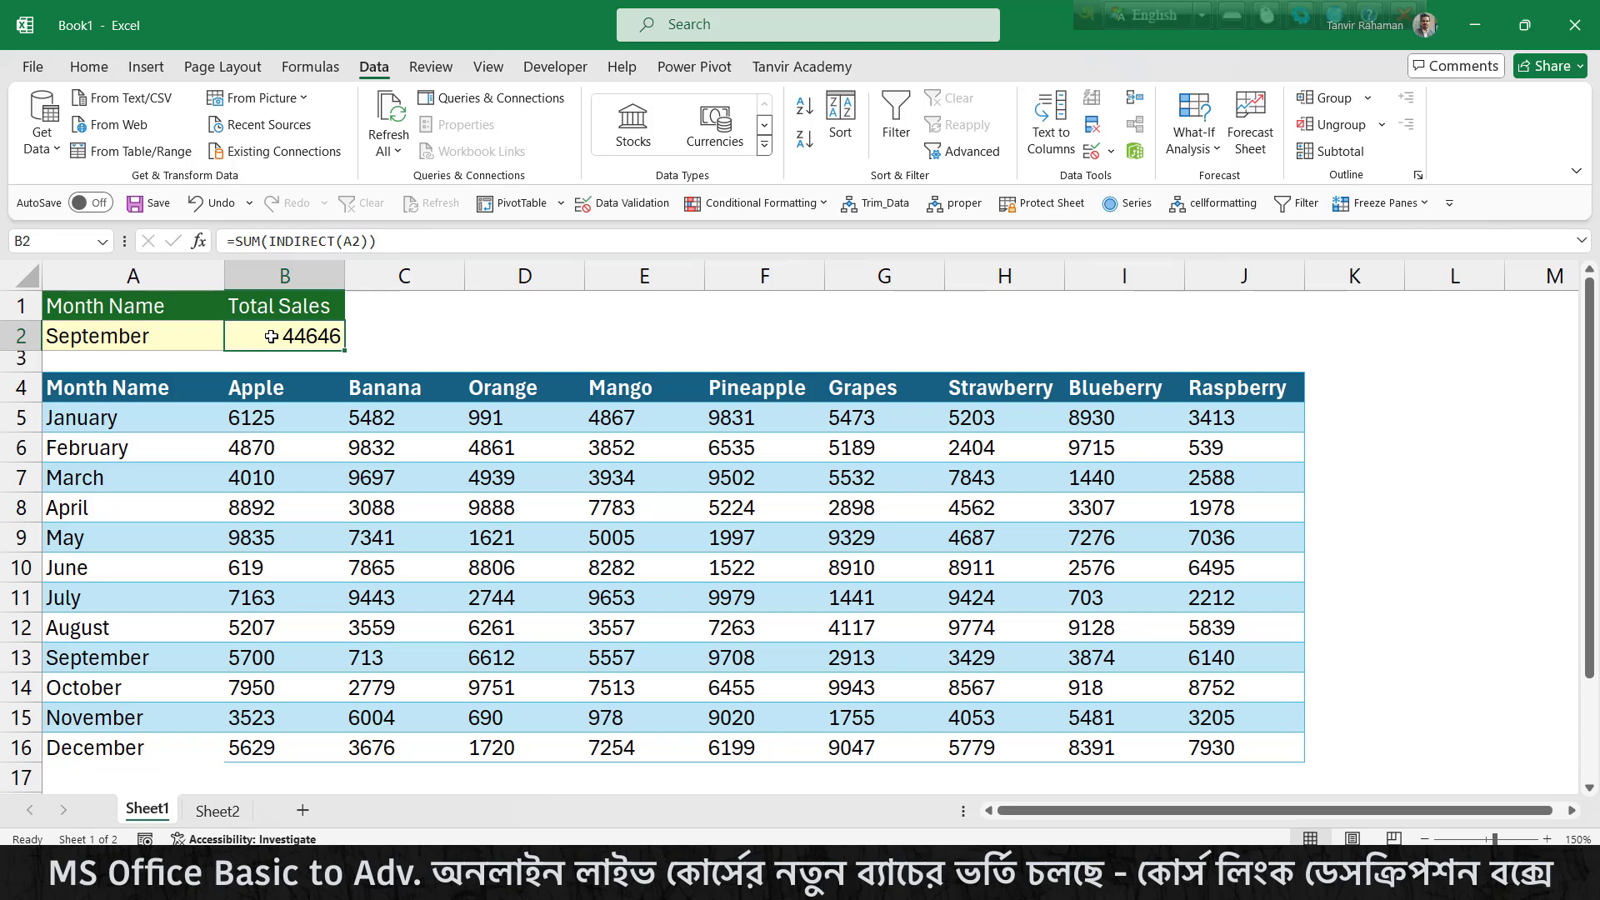
{"action": "type", "text": "="}
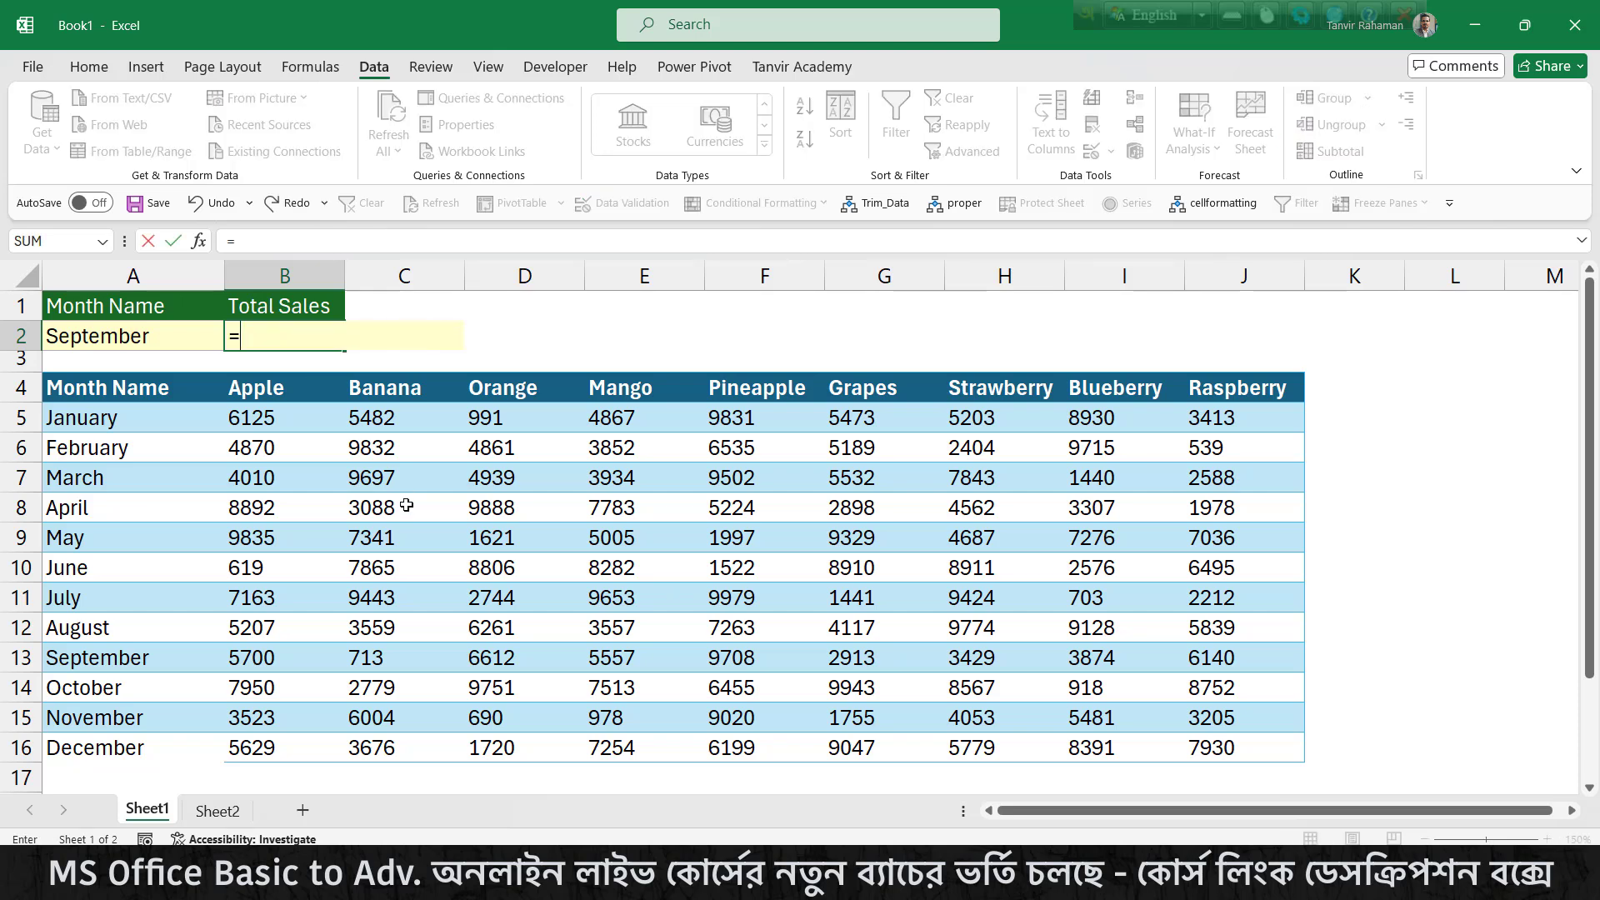
{"action": "type", "text": "vlo"}
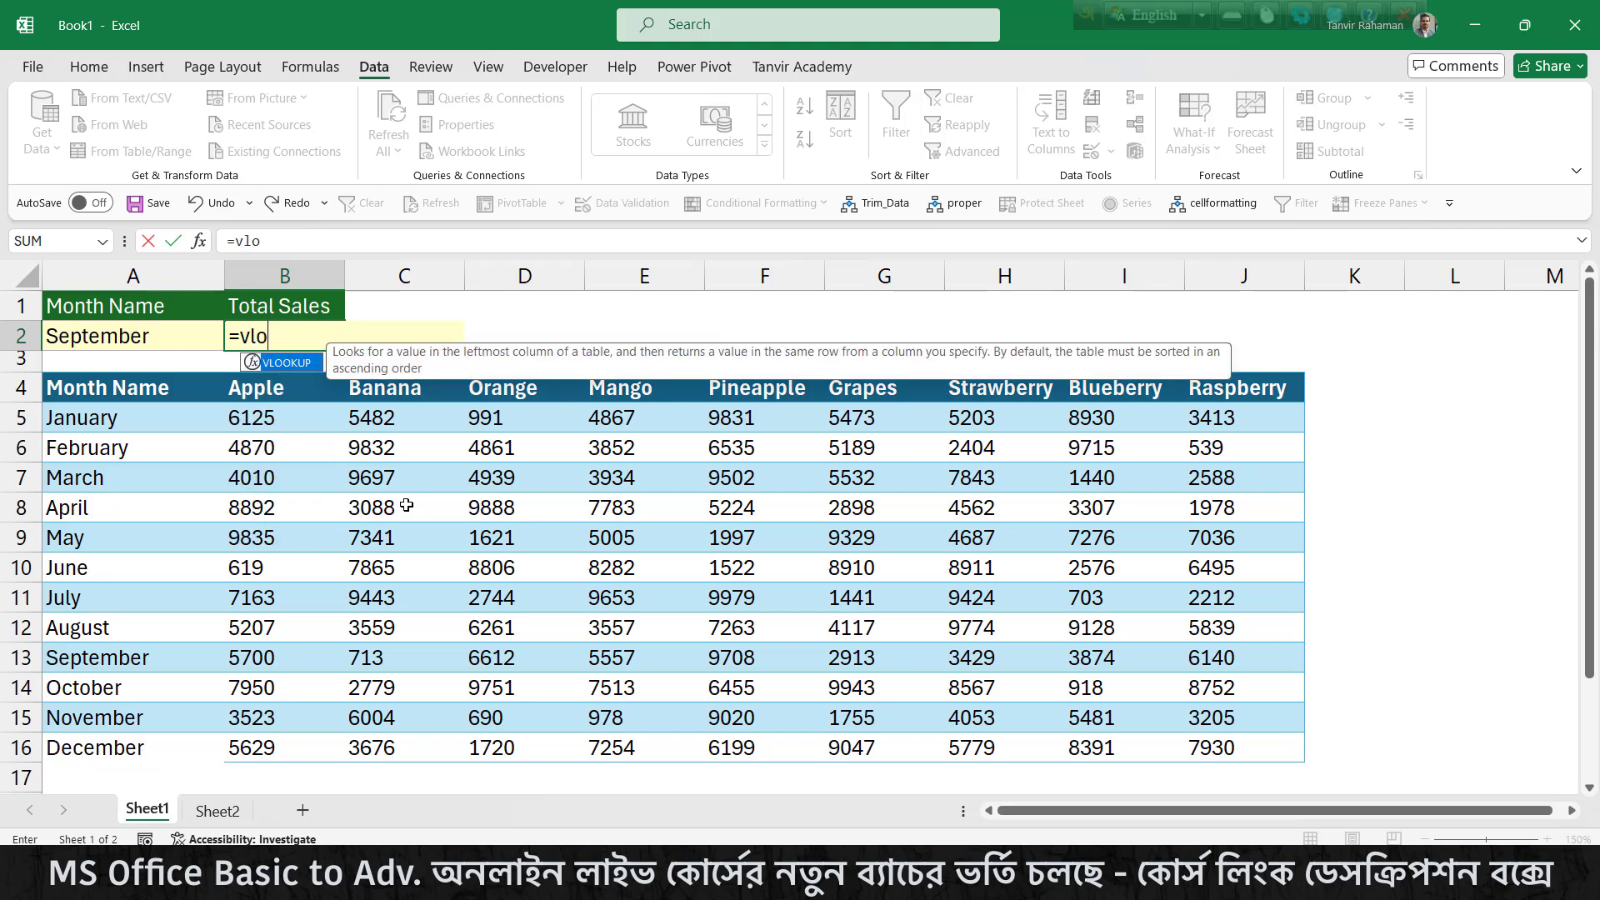
{"action": "key", "text": "Tab"}
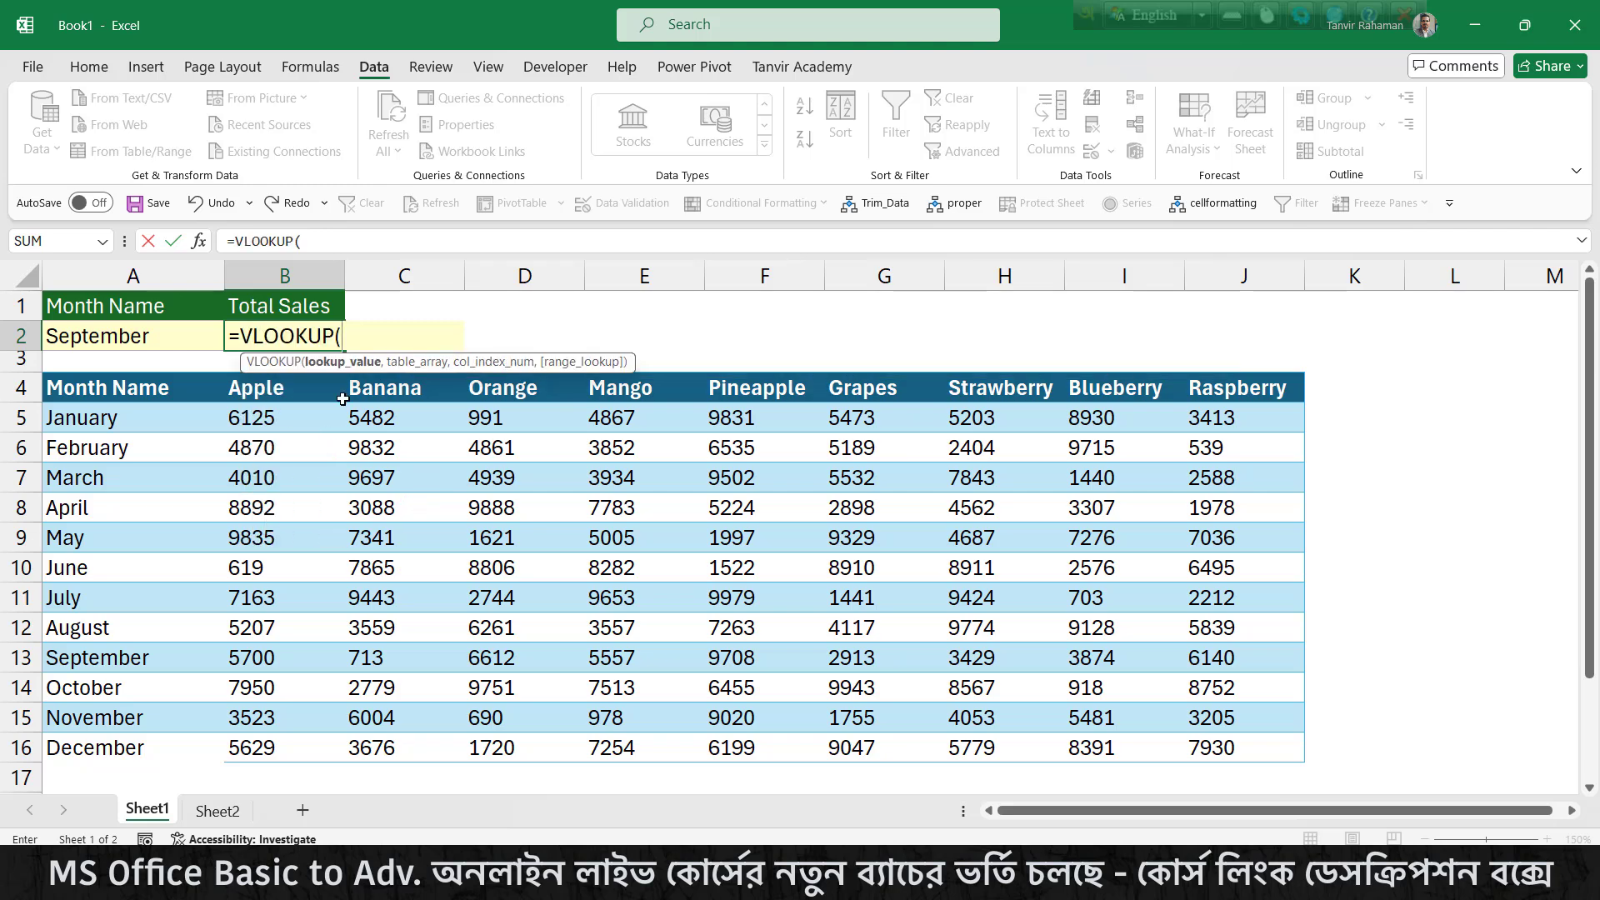
{"action": "left_click", "coordinate": [153, 332]}
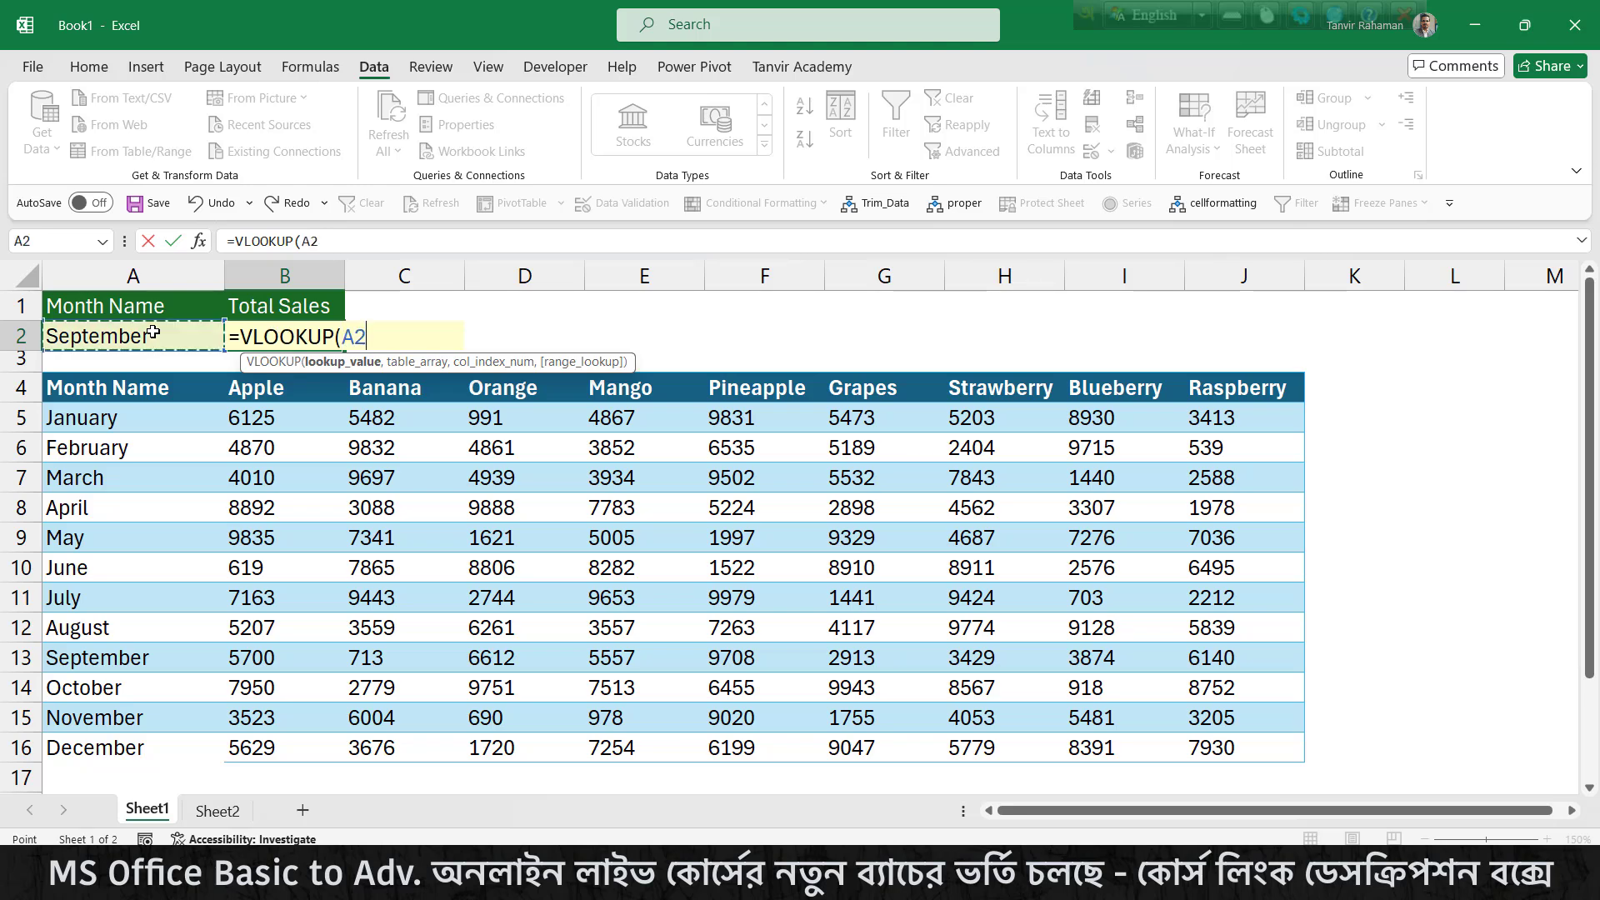
{"action": "type", "text": ","}
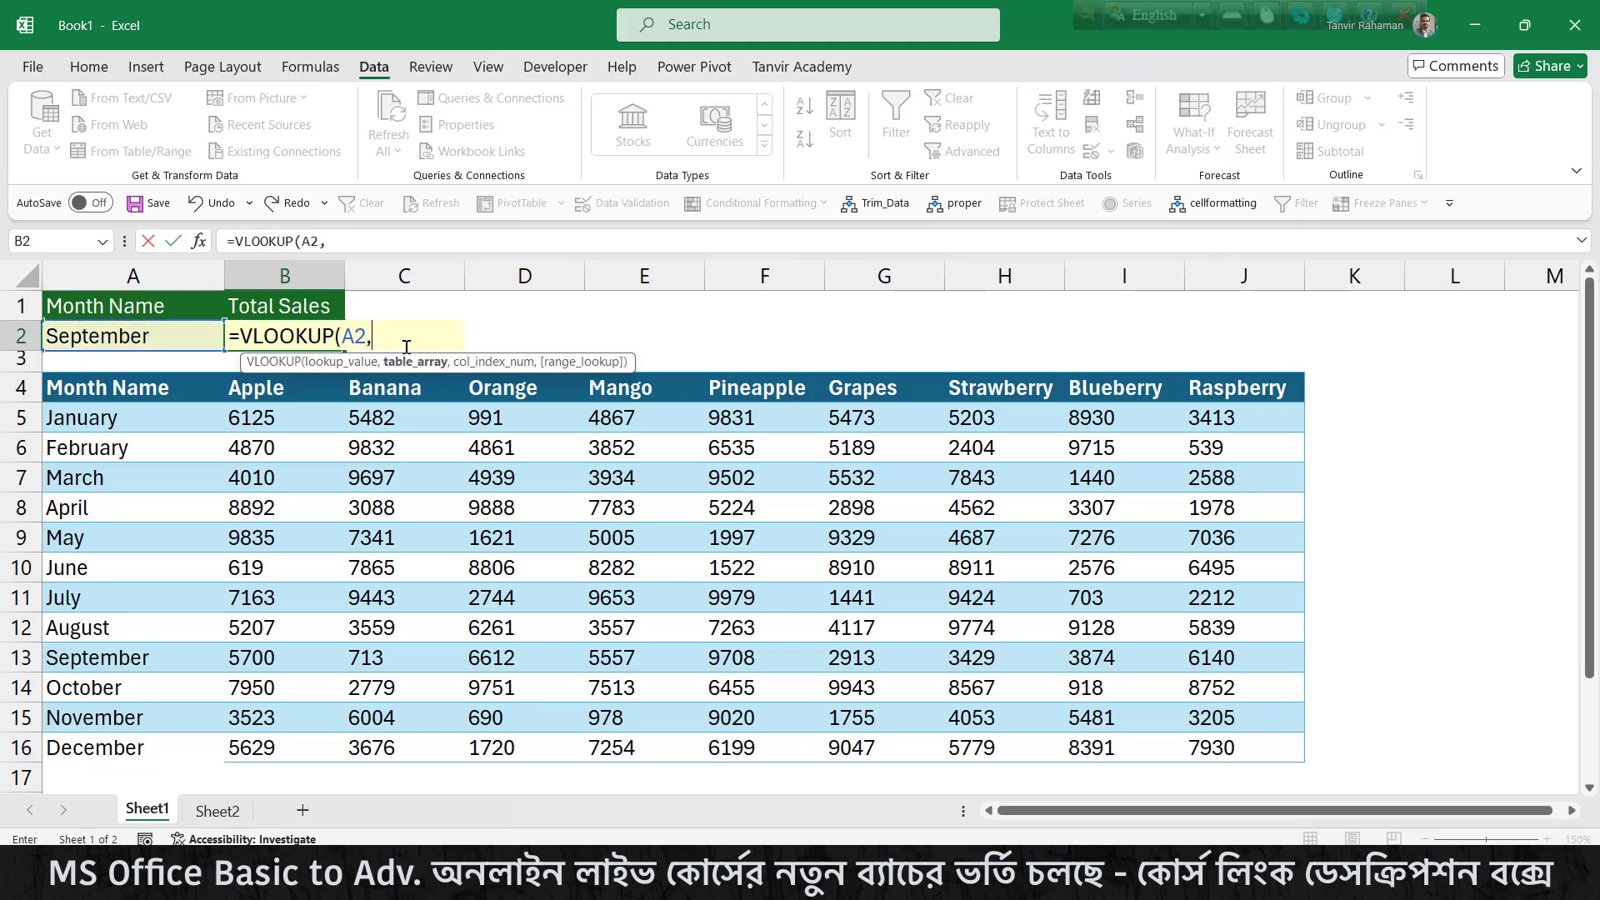
{"action": "left_click_drag", "start_coordinate": [129, 421], "coordinate": [1214, 740]}
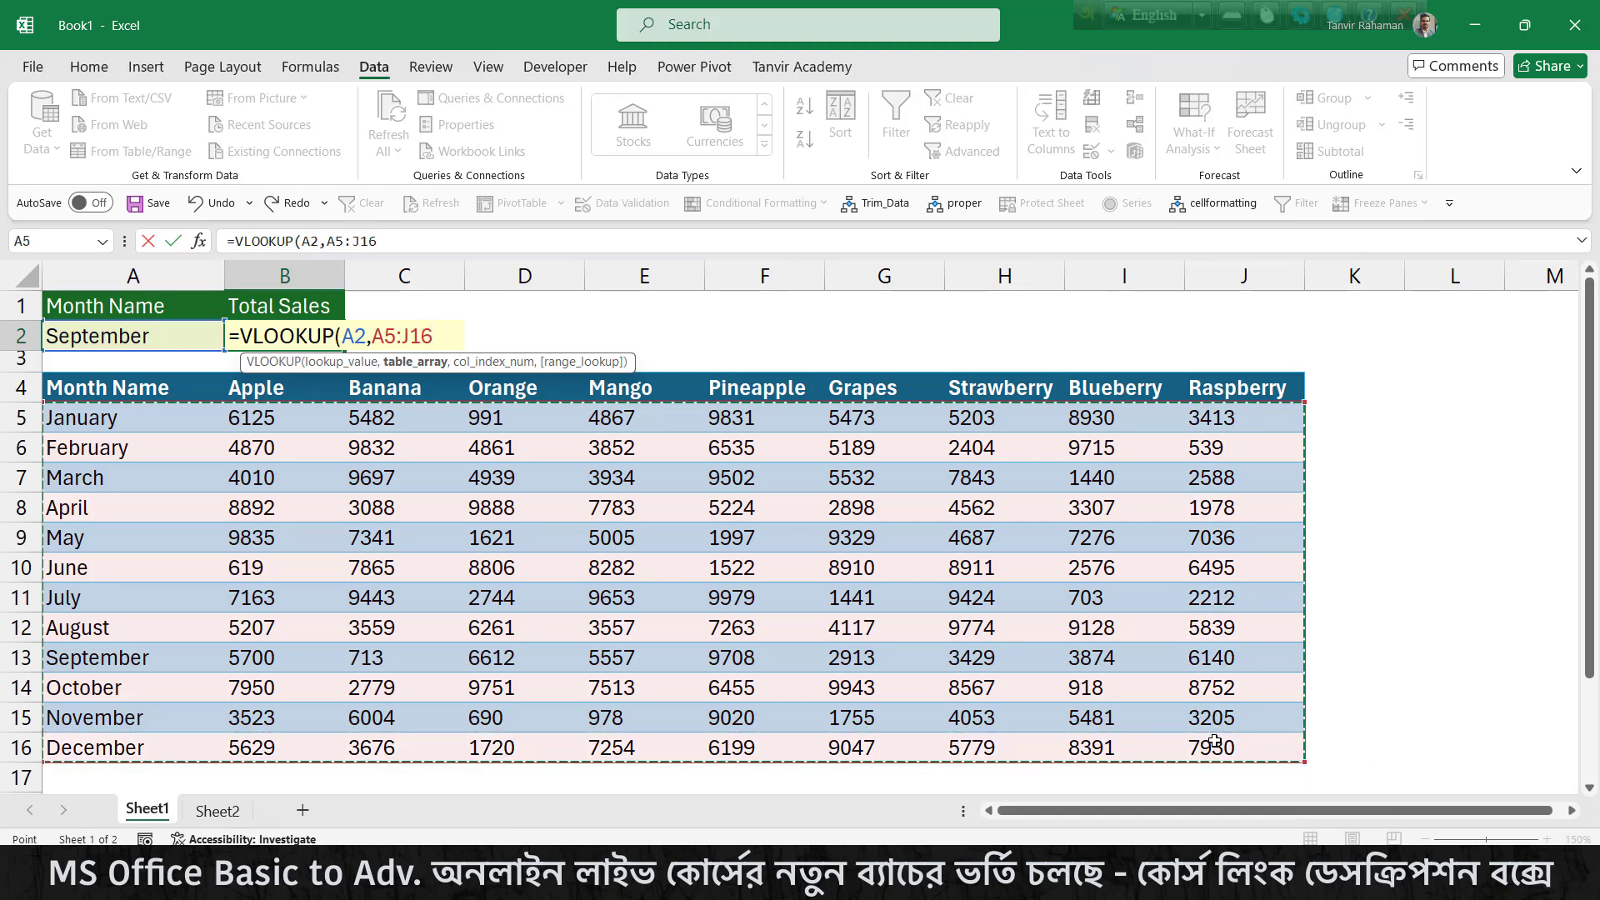
{"action": "type", "text": ","}
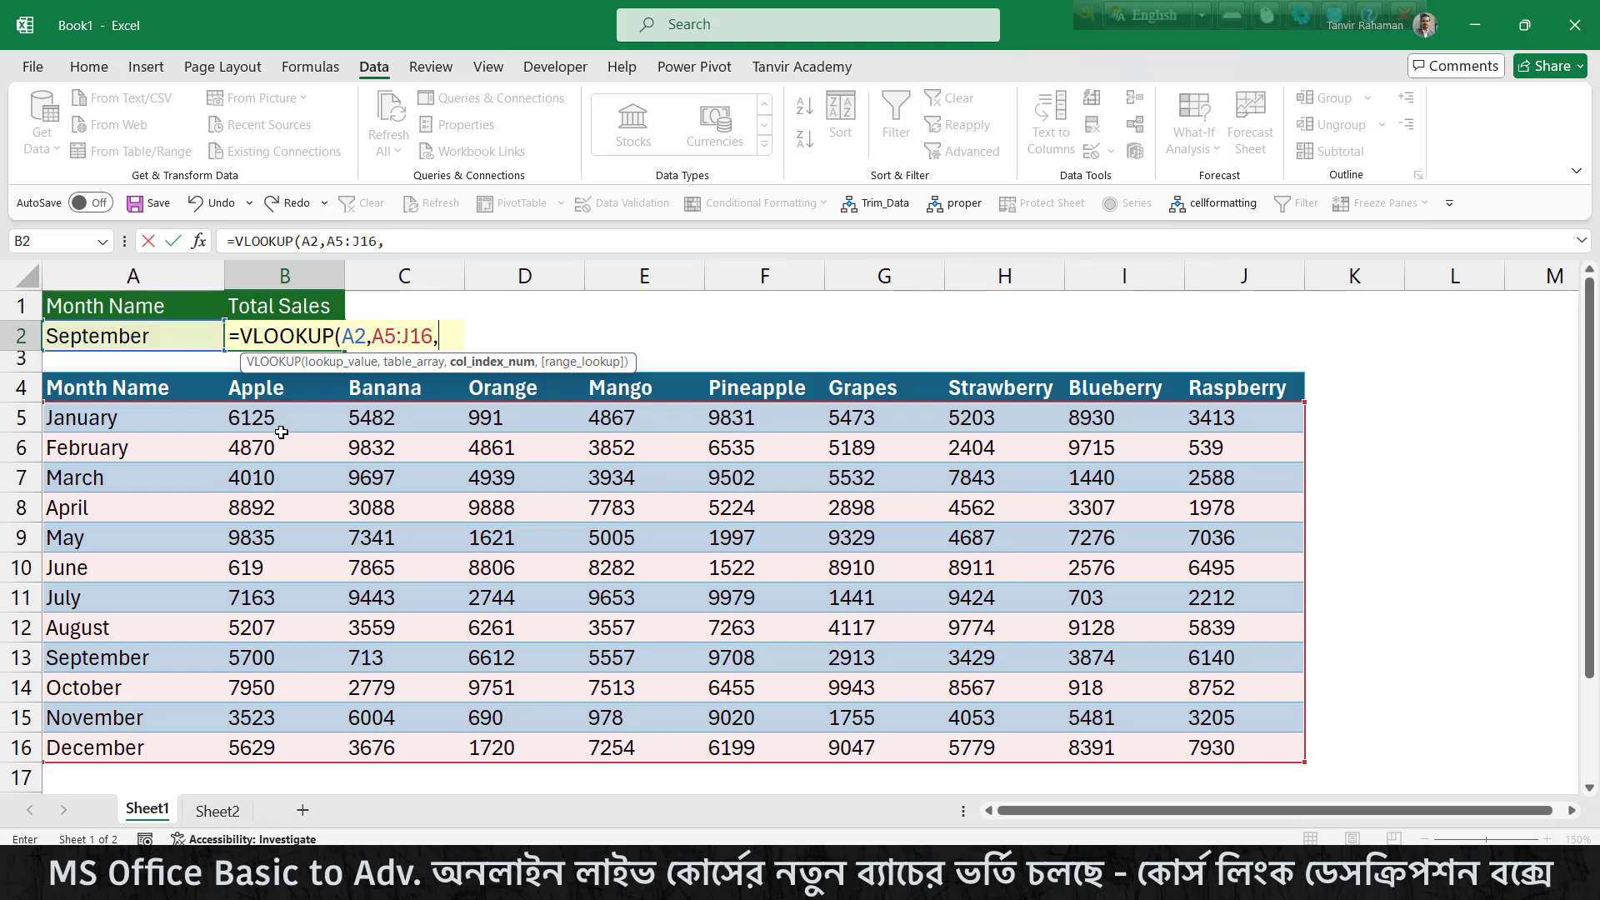
{"action": "left_click_drag", "start_coordinate": [280, 404], "coordinate": [280, 506]}
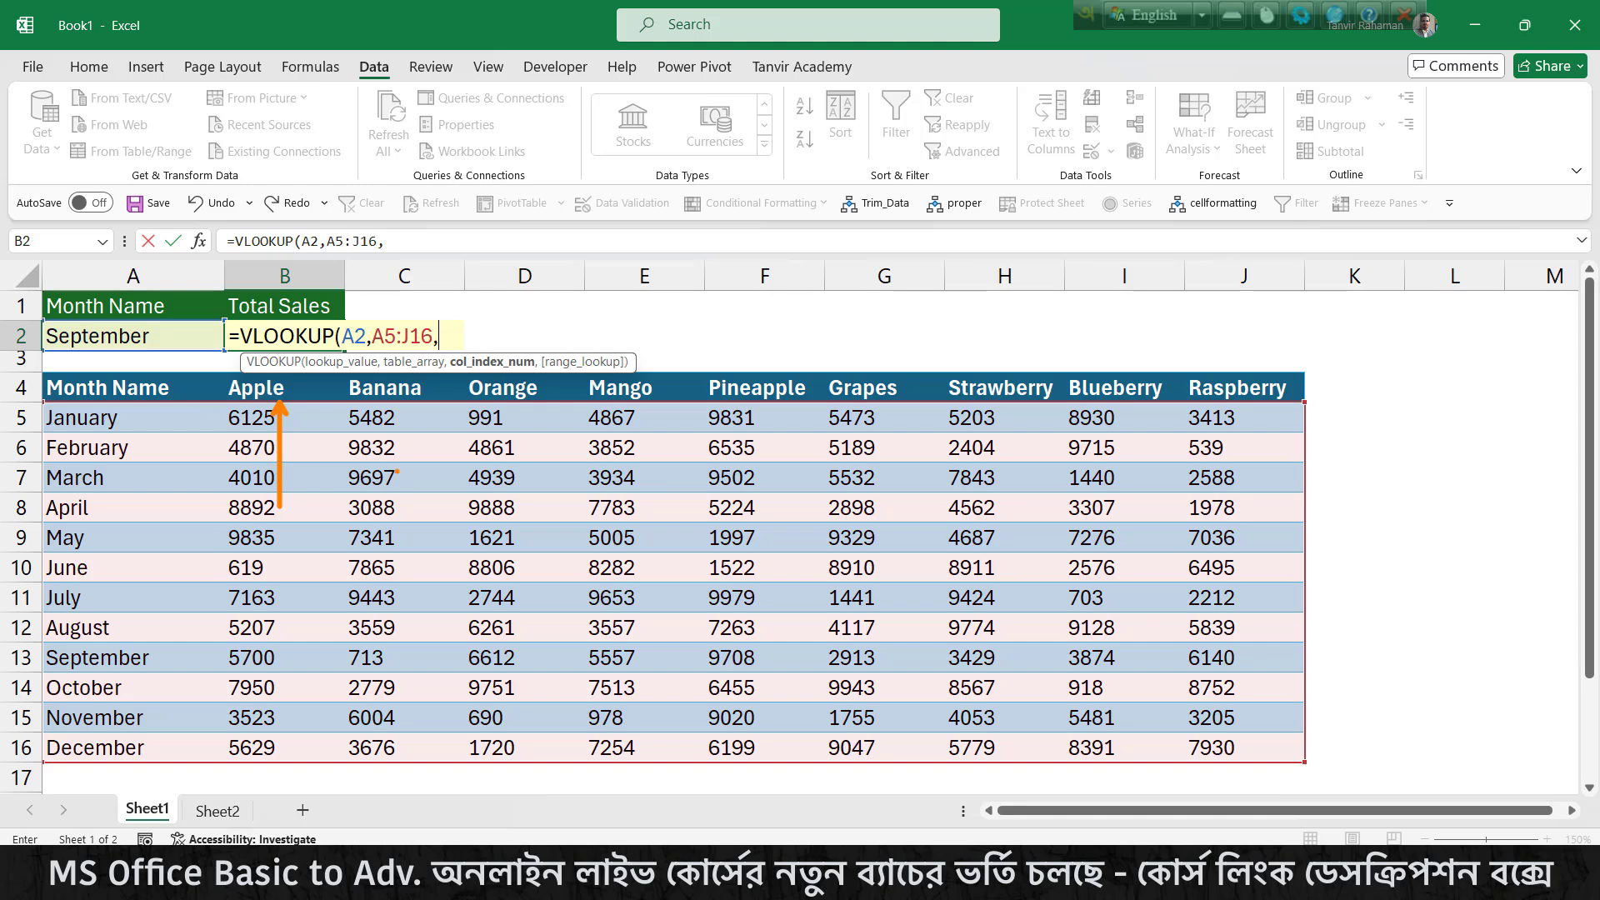
{"action": "left_click_drag", "start_coordinate": [396, 563], "coordinate": [396, 472]}
{"action": "left_click_drag", "start_coordinate": [128, 459], "coordinate": [124, 419]}
{"action": "left_click_drag", "start_coordinate": [267, 387], "coordinate": [299, 399]}
{"action": "key", "text": "Escape"}
Enter the column index array {2,3,4,5,6,7,8,9,10} as the third argument of the VLOOKUP in B2
{"action": "type", "text": "{"}
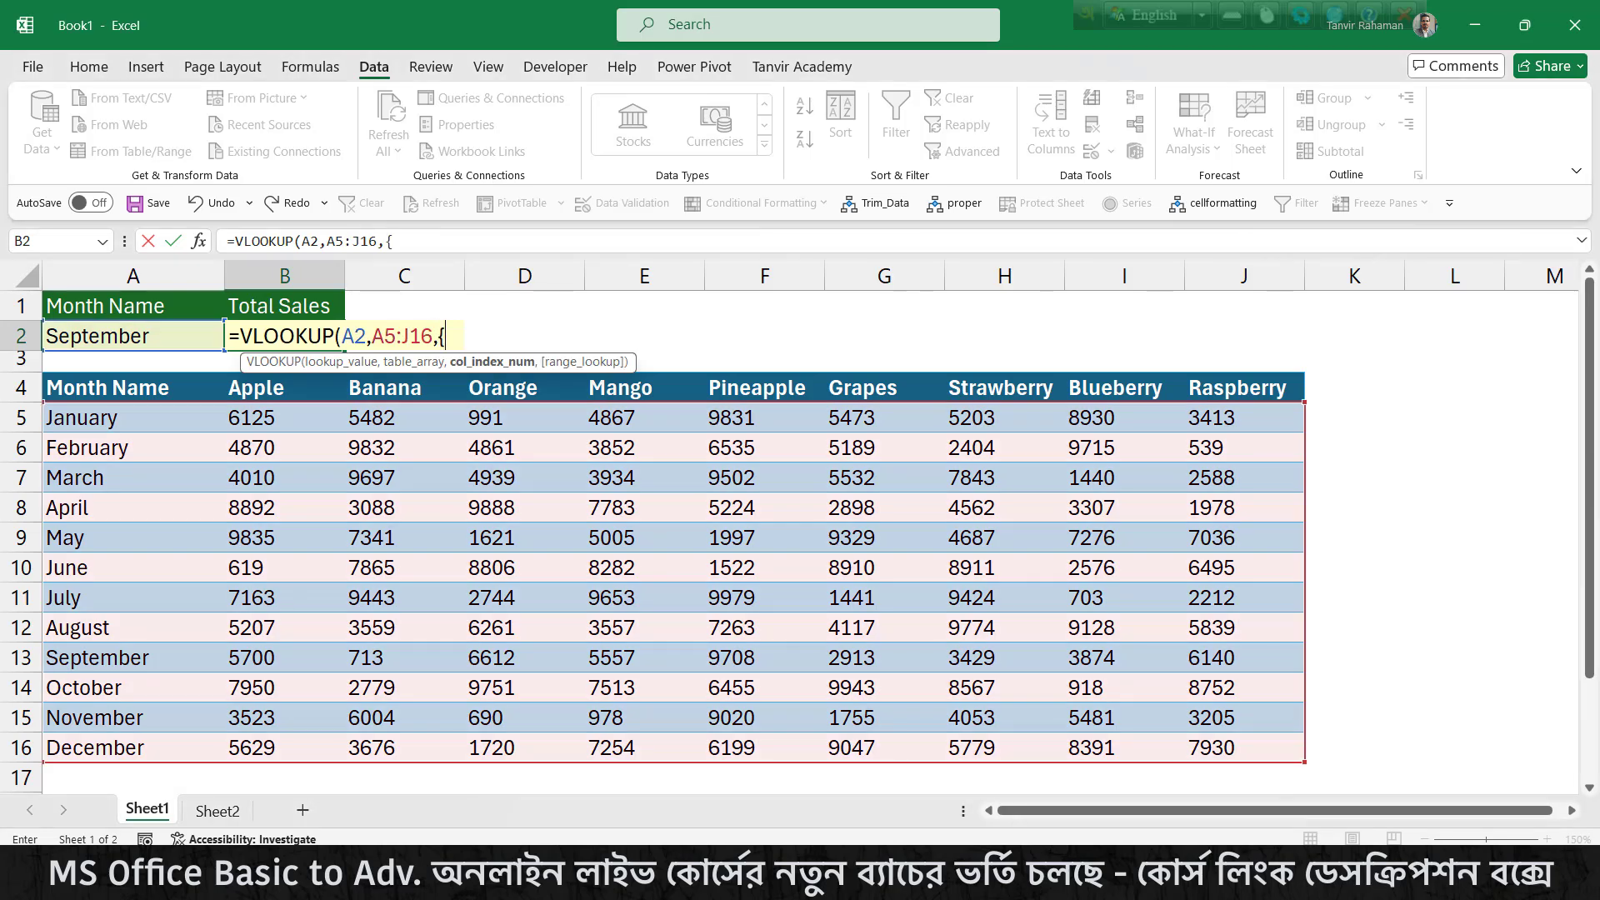
{"action": "type", "text": "2"}
{"action": "type", "text": "m3"}
{"action": "key", "text": "BackSpace"}
{"action": "key", "text": "BackSpace"}
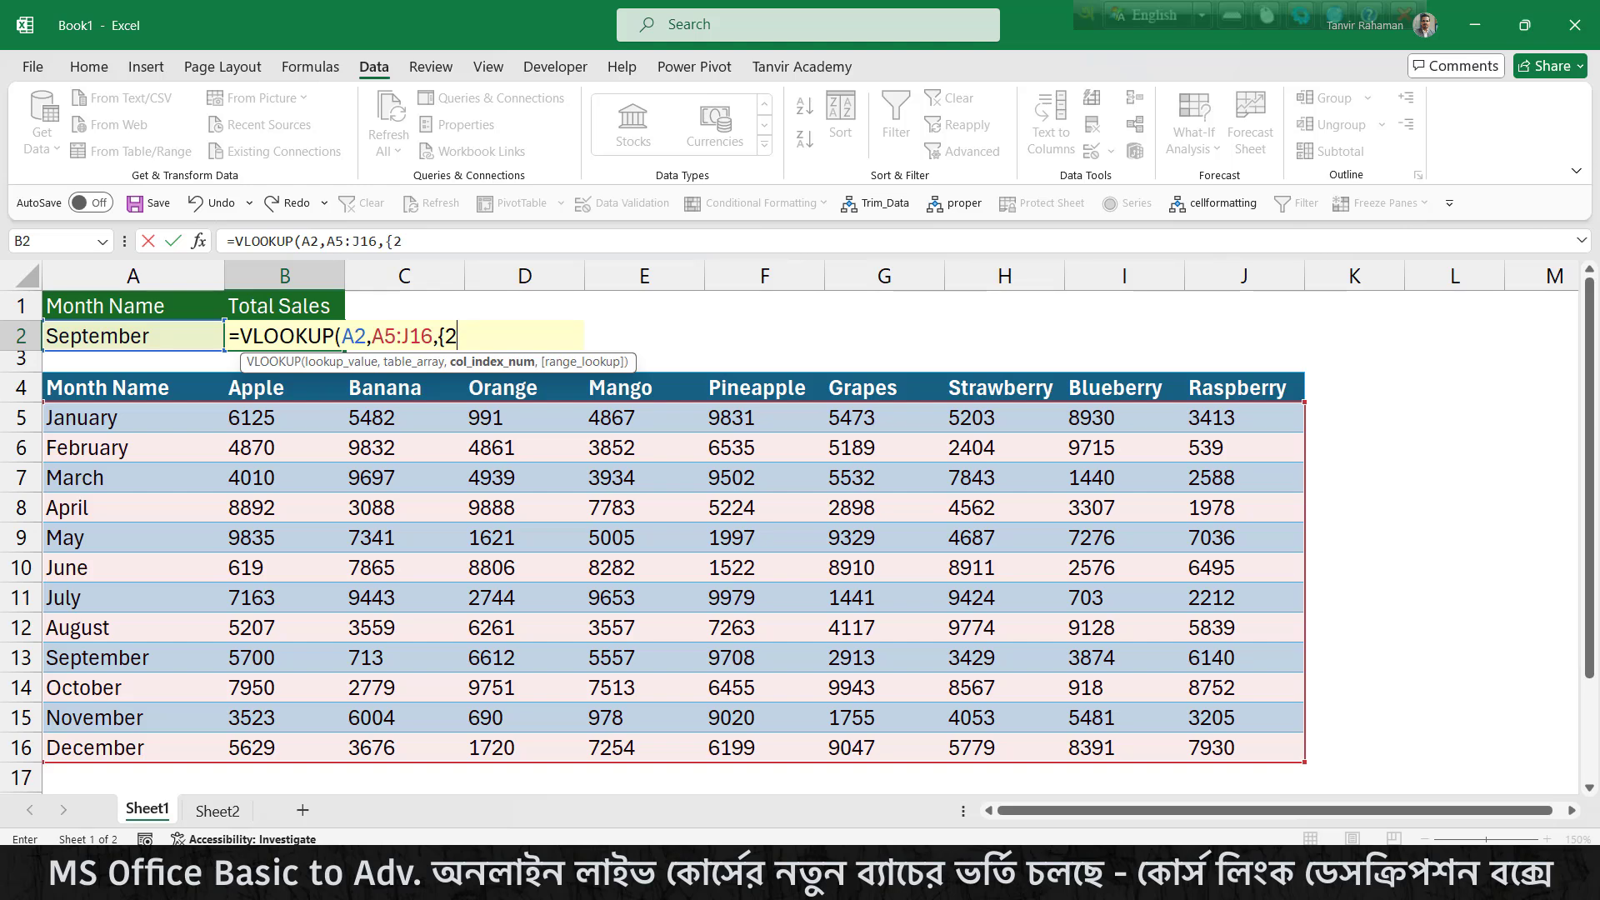
{"action": "type", "text": ",3,4,5,6,7,8,"}
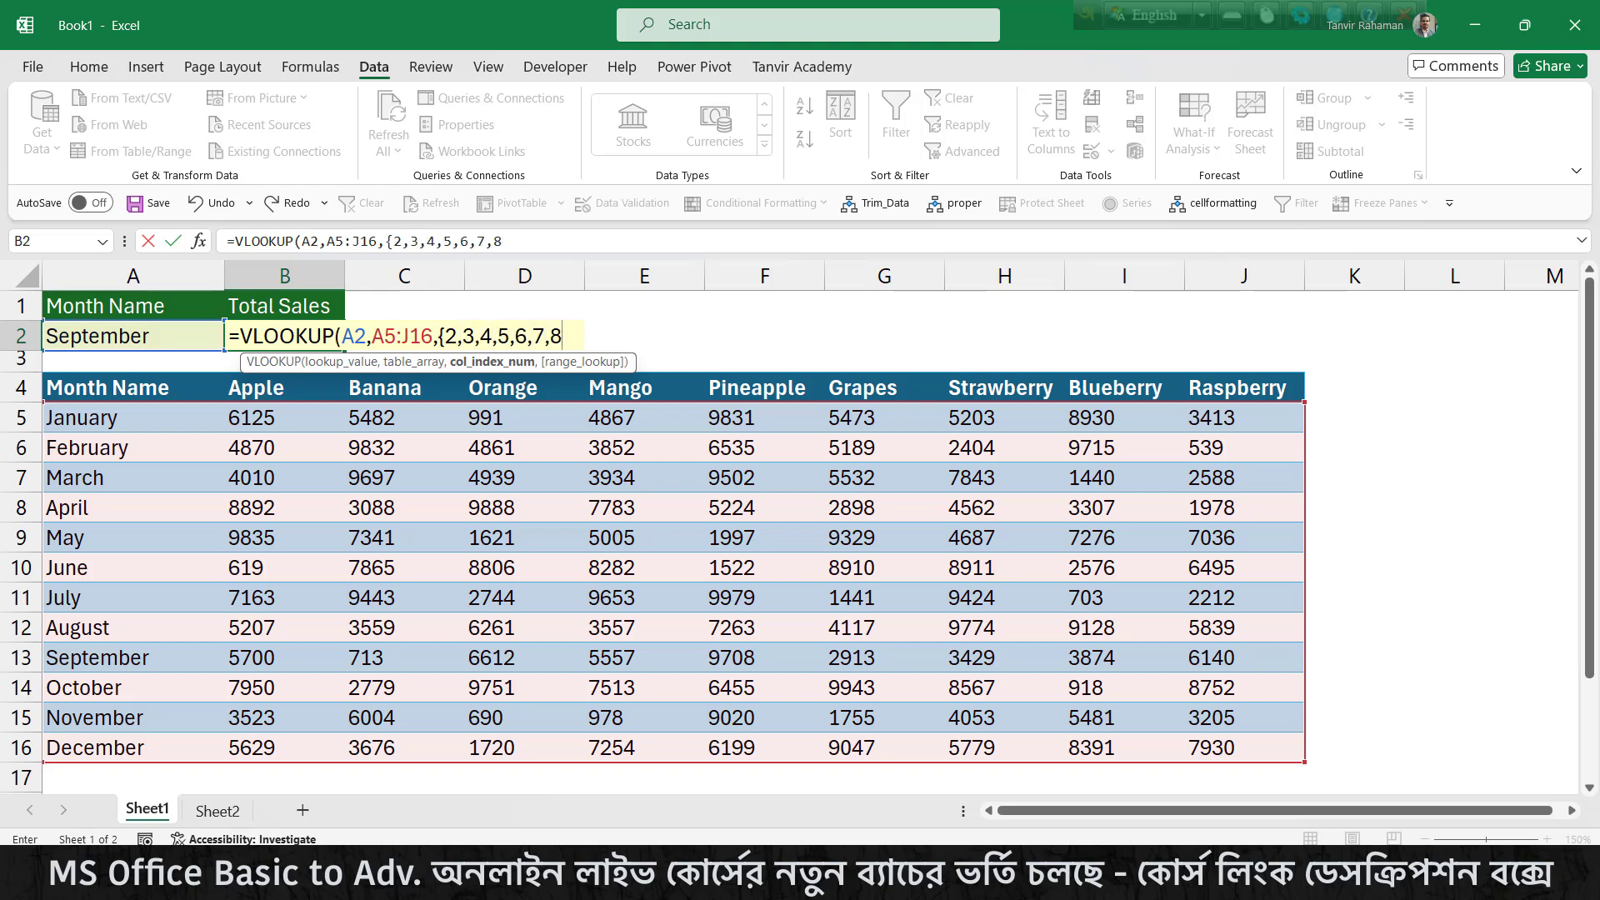
{"action": "type", "text": "9,10},"}
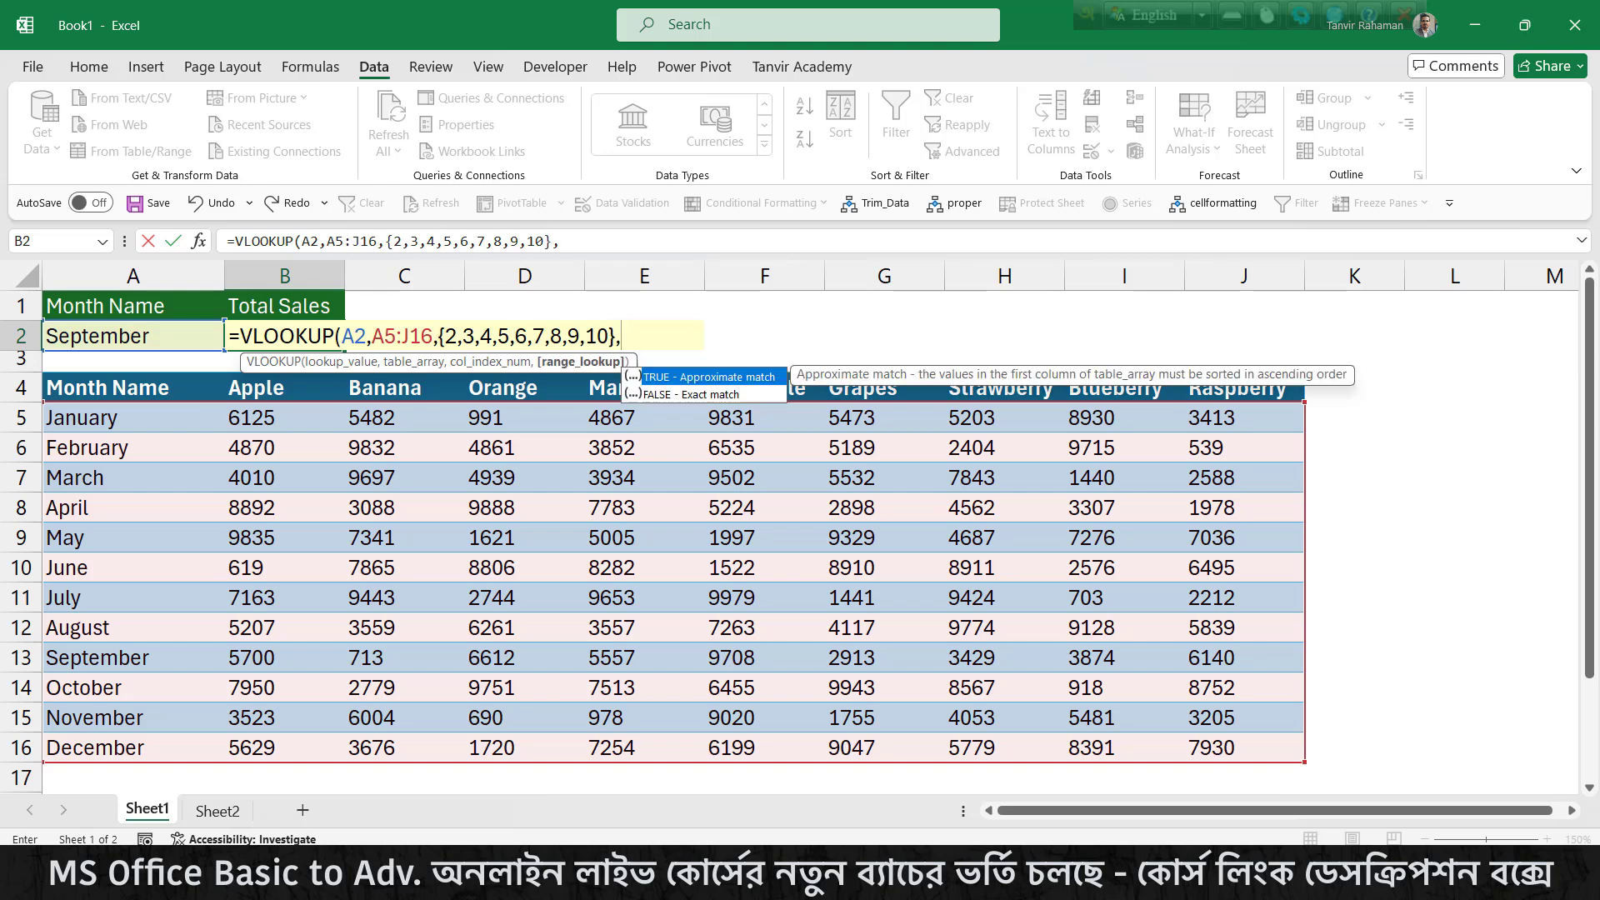
Set the VLOOKUP's range lookup to FALSE for an exact match and complete the formula in B2
{"action": "double_click", "coordinate": [734, 395]}
{"action": "type", "text": "_"}
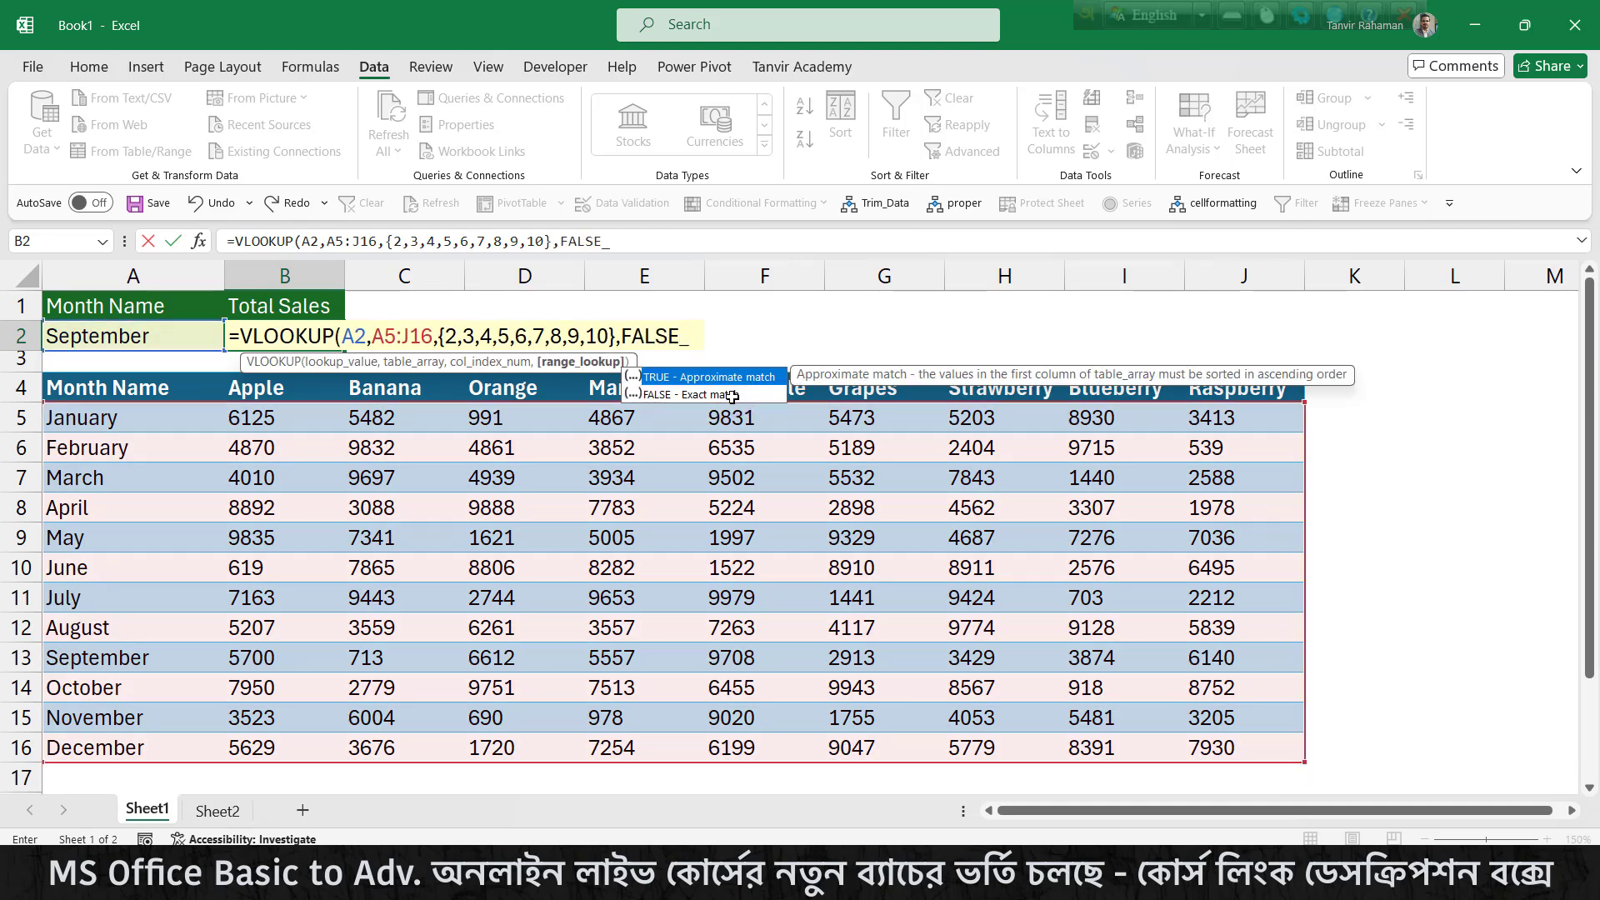
{"action": "key", "text": "BackSpace"}
{"action": "type", "text": ")"}
{"action": "key", "text": "Return"}
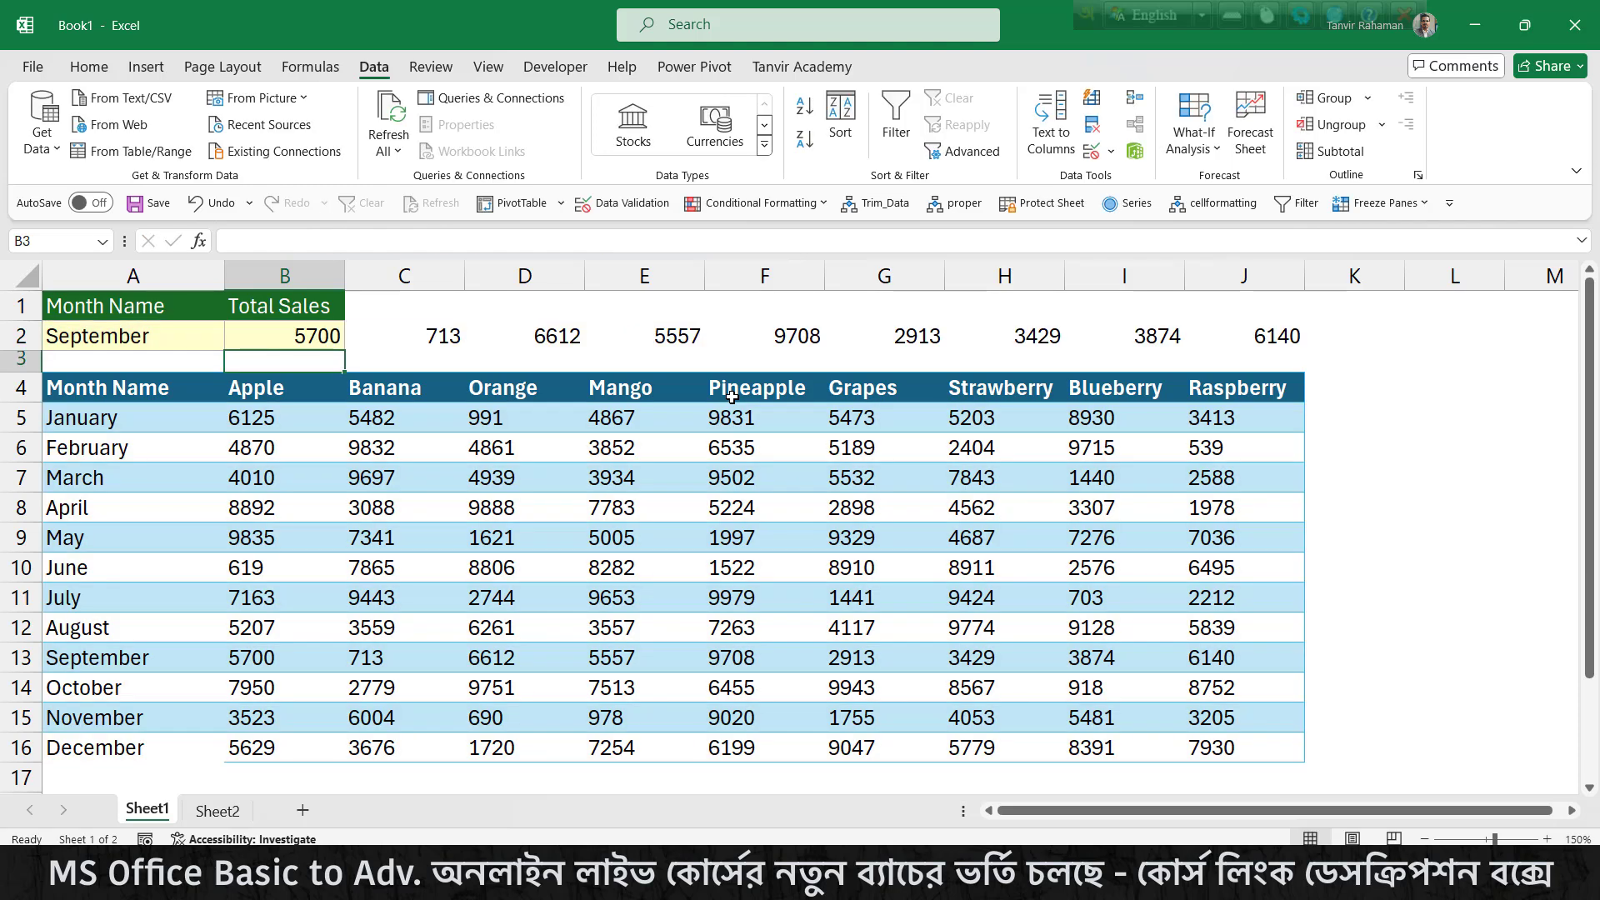
Examine the values the VLOOKUP returns across B2:J2 against the column index array in its formula
{"action": "left_click_drag", "start_coordinate": [330, 333], "coordinate": [1219, 330]}
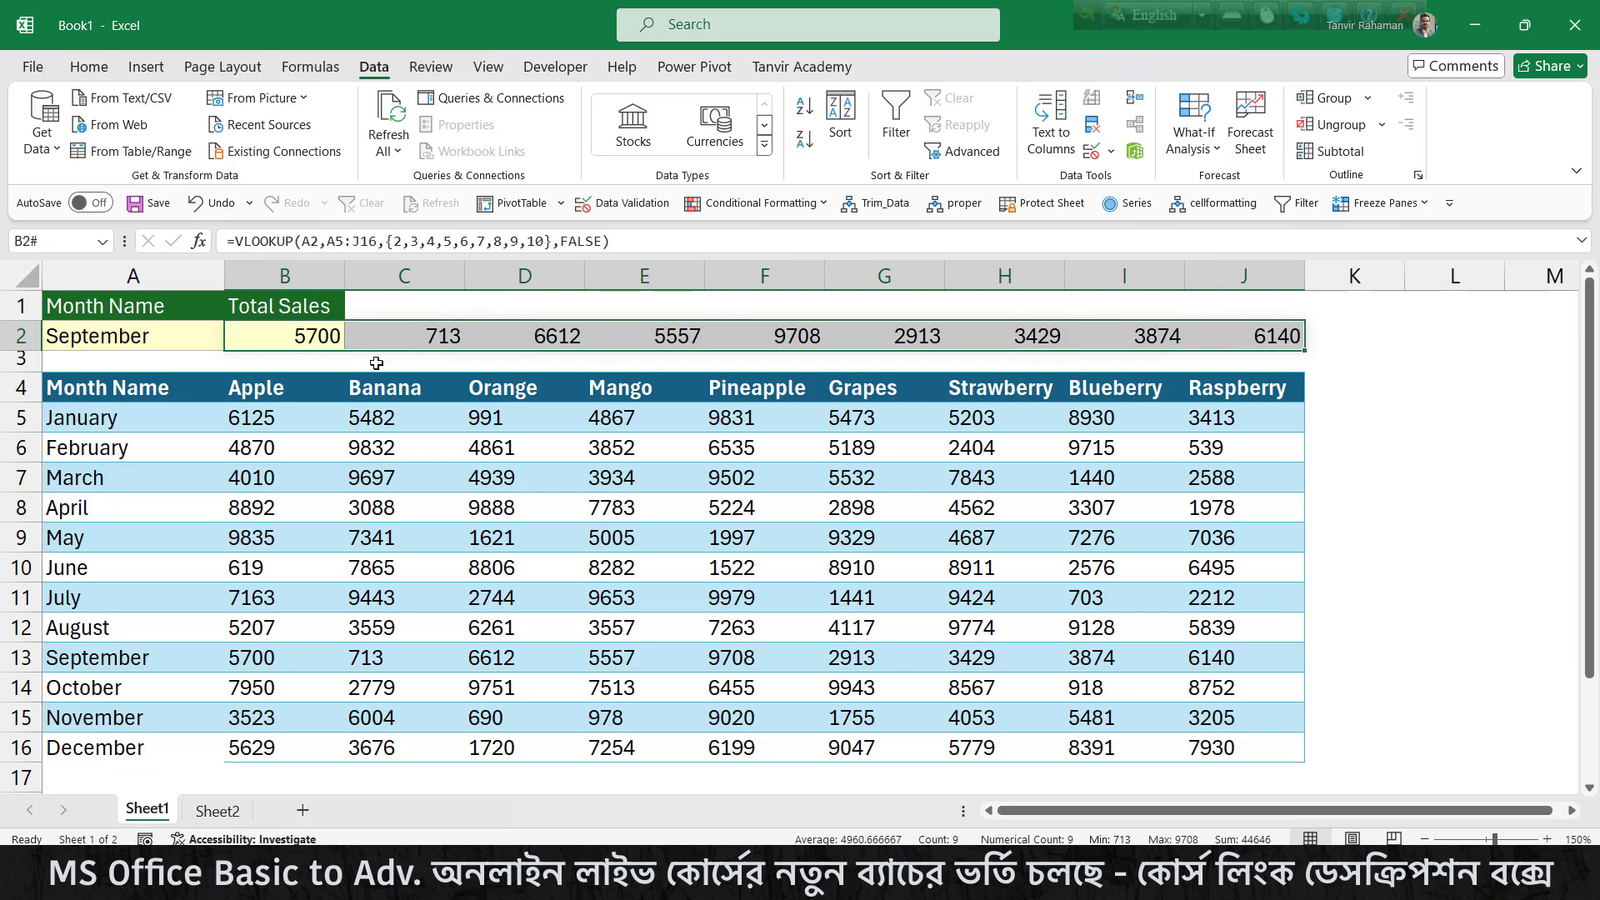
{"action": "key", "text": "ctrl+2"}
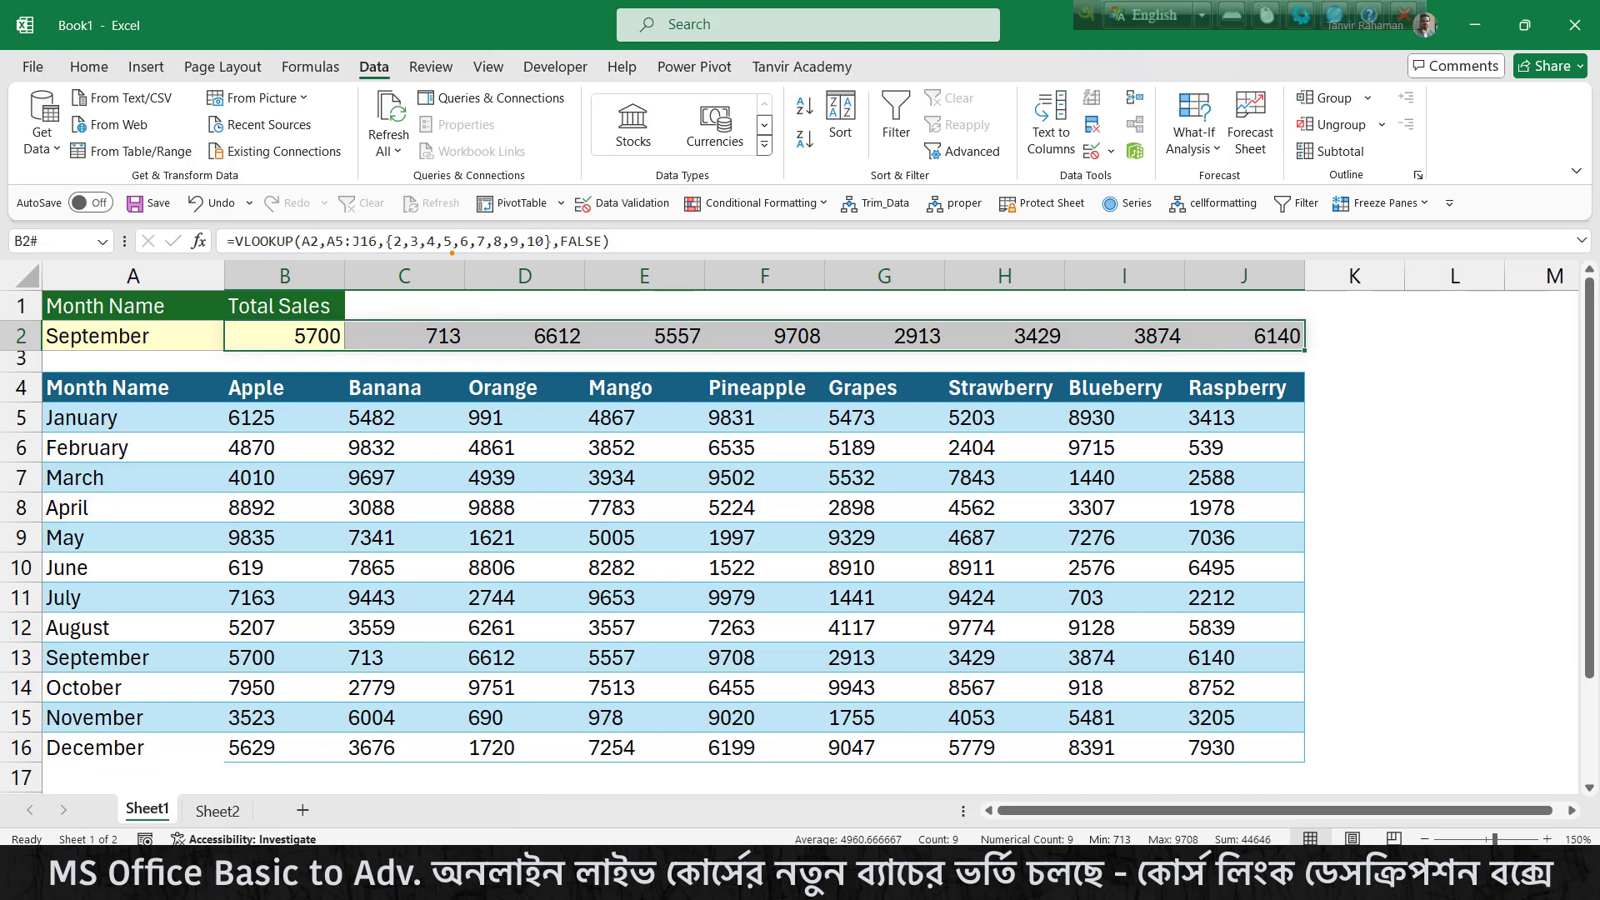
{"action": "left_click_drag", "start_coordinate": [451, 252], "coordinate": [500, 389]}
{"action": "key", "text": "Escape"}
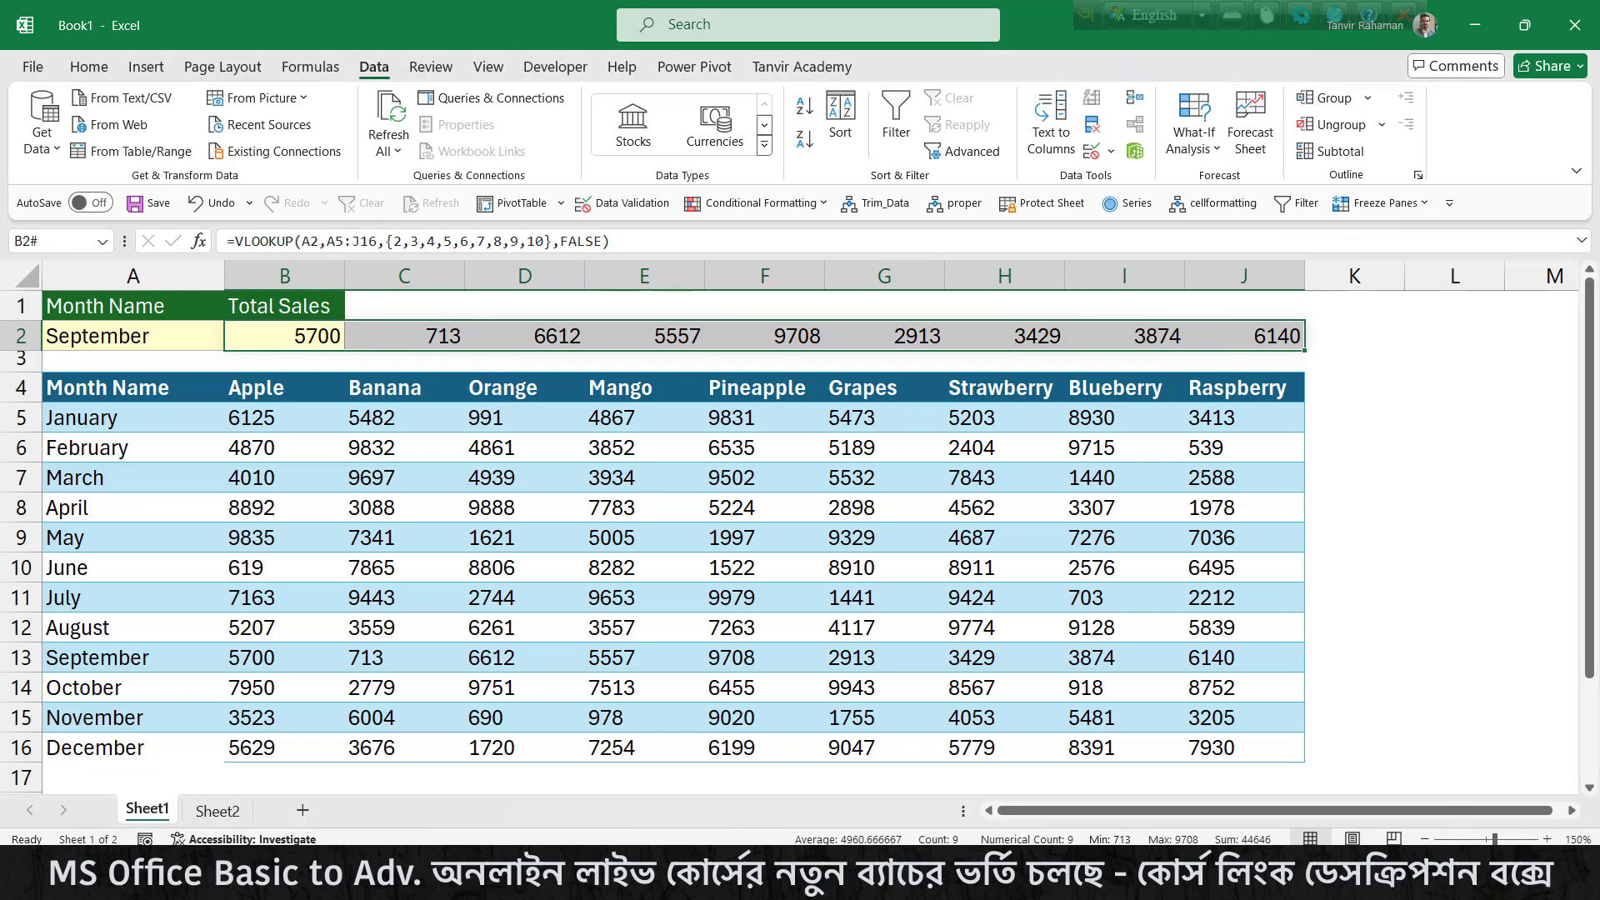
Wrap the B2 formula in a SUM function so it reads =SUM(VLOOKUP(A2,A5:J16,{2,3,4,5,6,7,8,9,10},FALSE))
{"action": "double_click", "coordinate": [262, 337]}
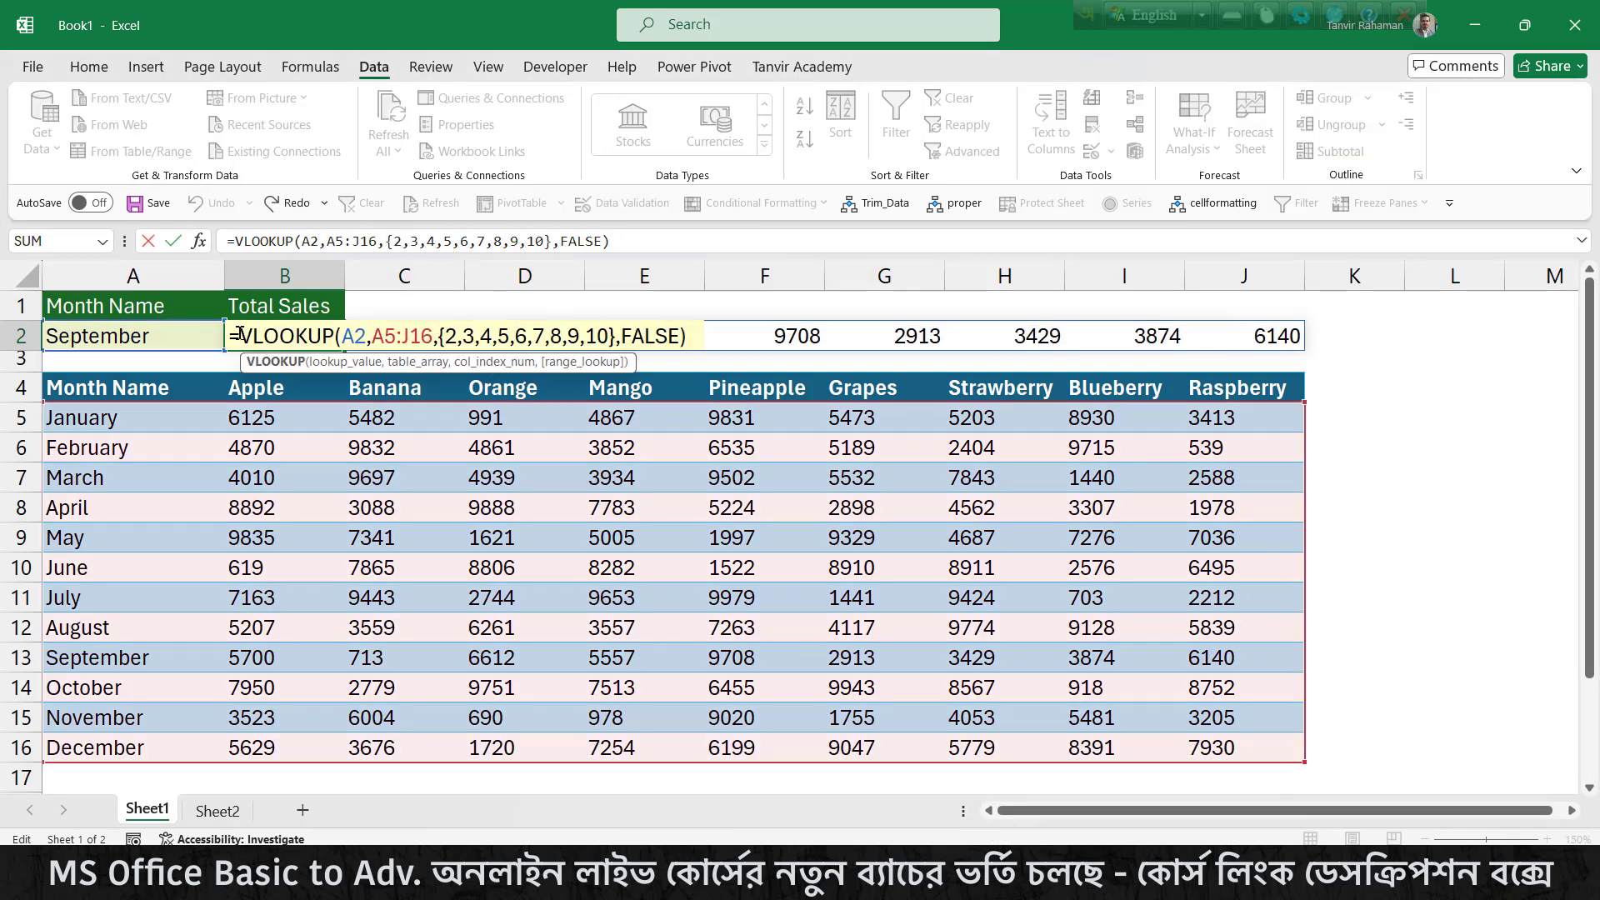
{"action": "left_click", "coordinate": [238, 333]}
{"action": "type", "text": "sum("}
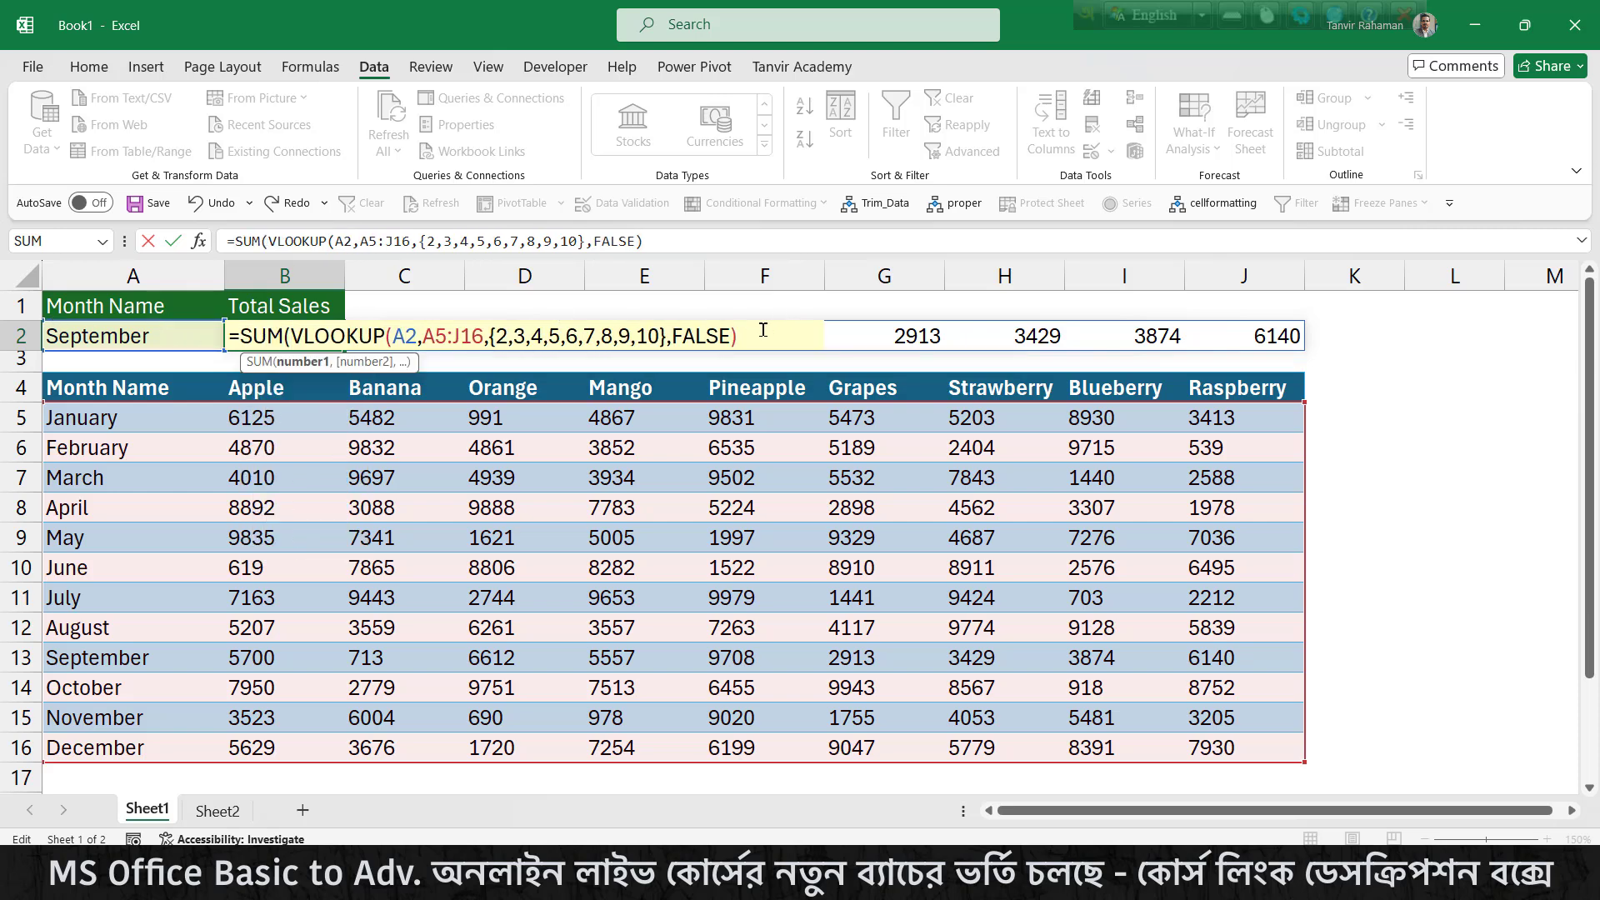
{"action": "type", "text": ")"}
{"action": "key", "text": "Return"}
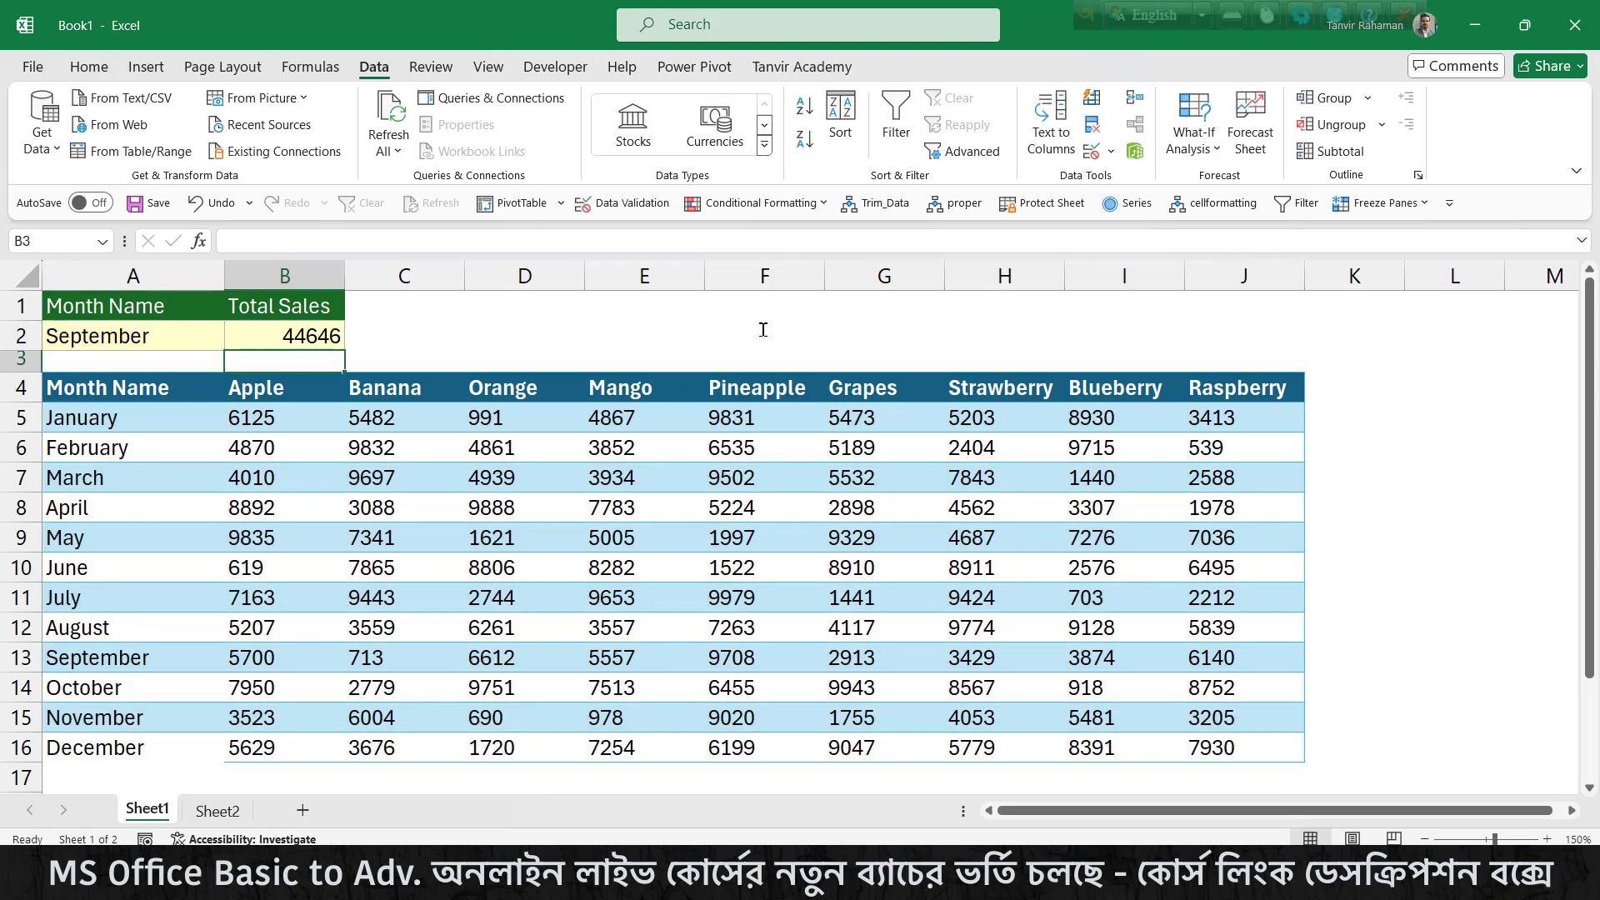
Choose March as the month name in A2 to test the total sales formula
{"action": "left_click", "coordinate": [75, 343]}
{"action": "left_click", "coordinate": [233, 340]}
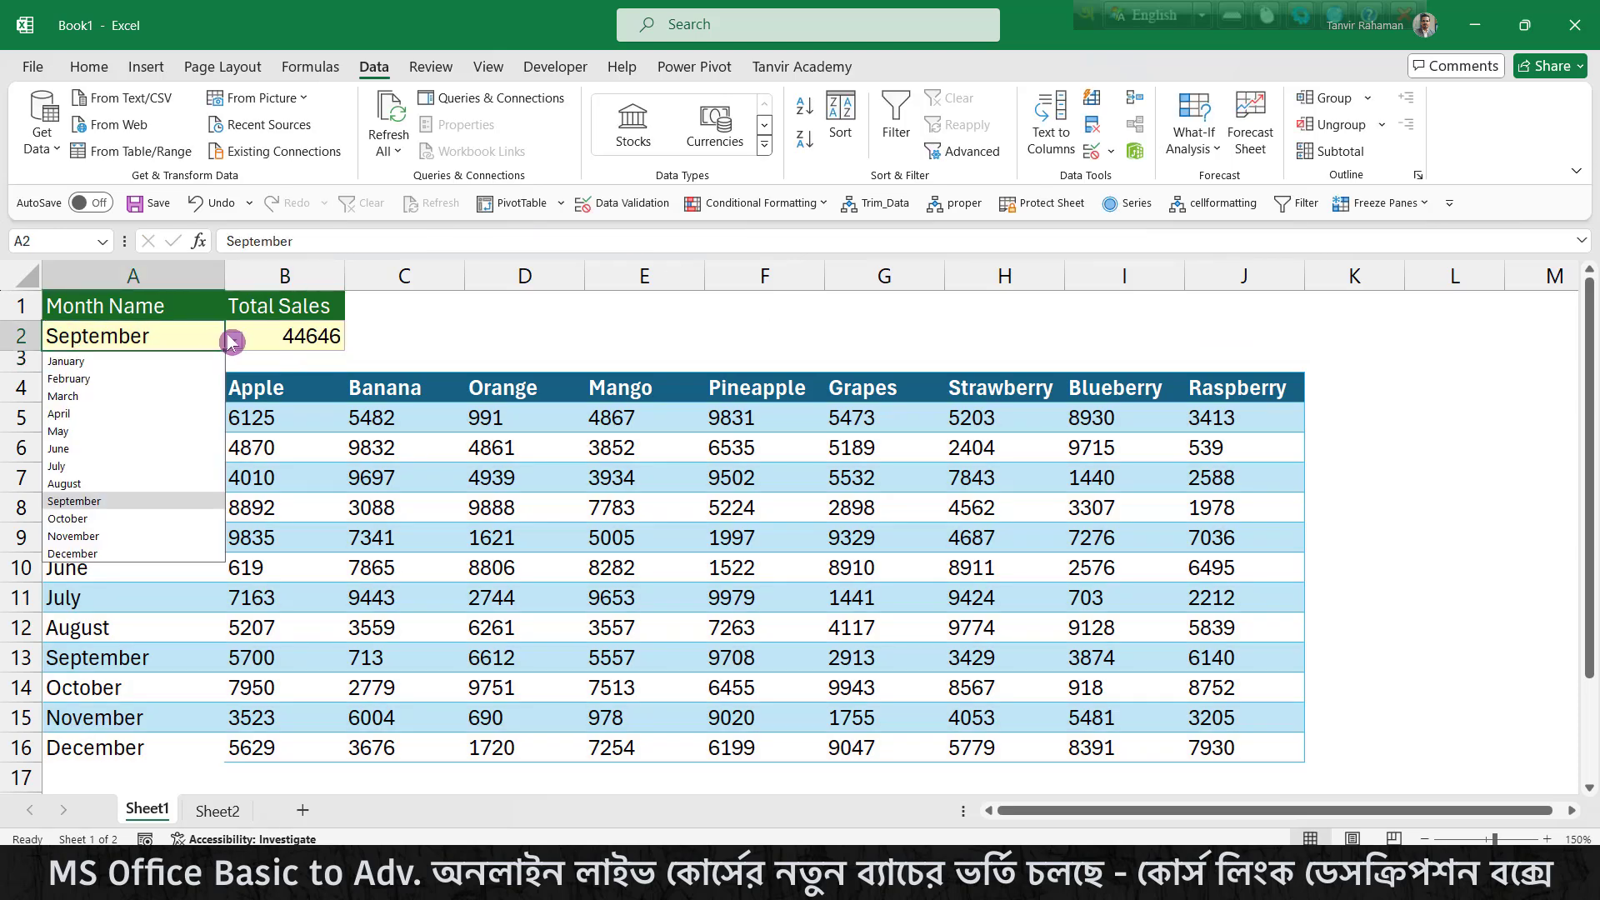
{"action": "left_click", "coordinate": [94, 395]}
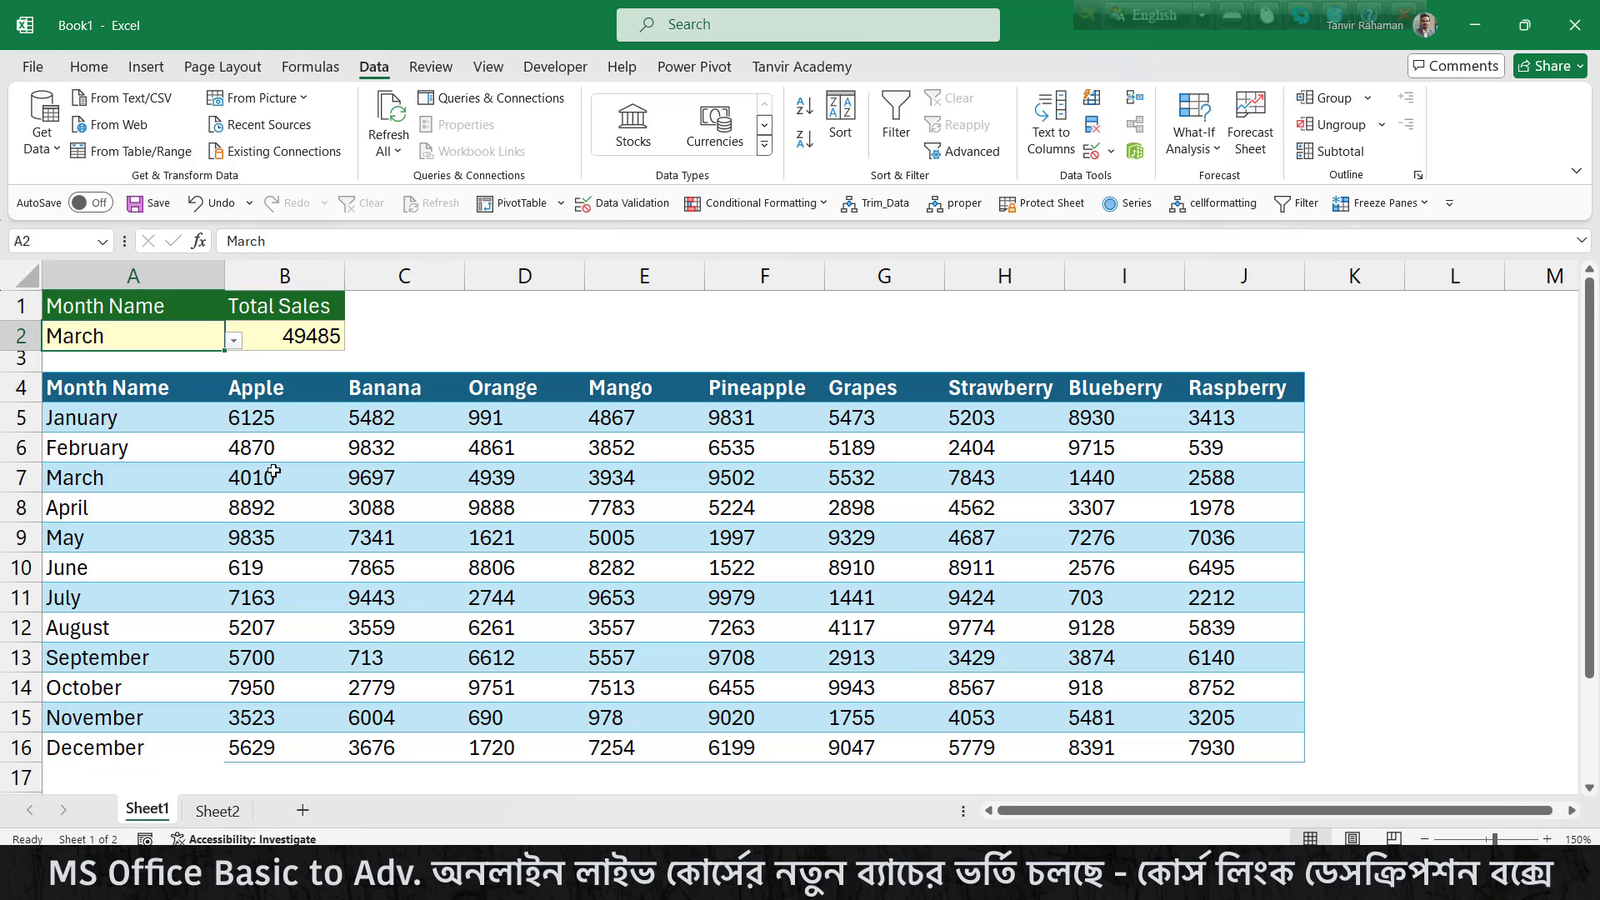